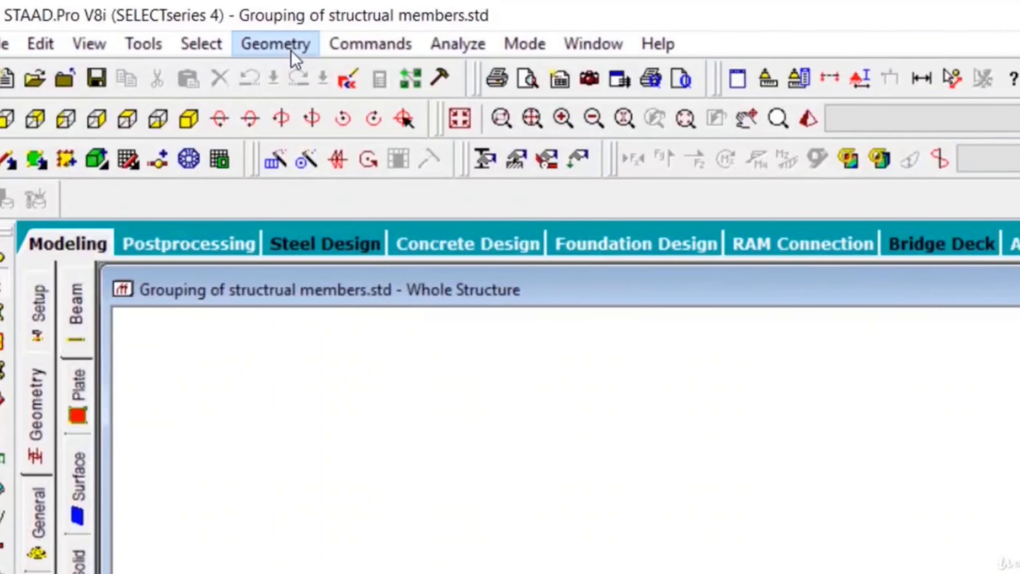
Step: Generate a Bay Frame prototype in the Structure Wizard, 12 m long, 15 m high and 12 m wide, with 4, 5 and 4 bays
{"action": "left_click", "coordinate": [291, 50]}
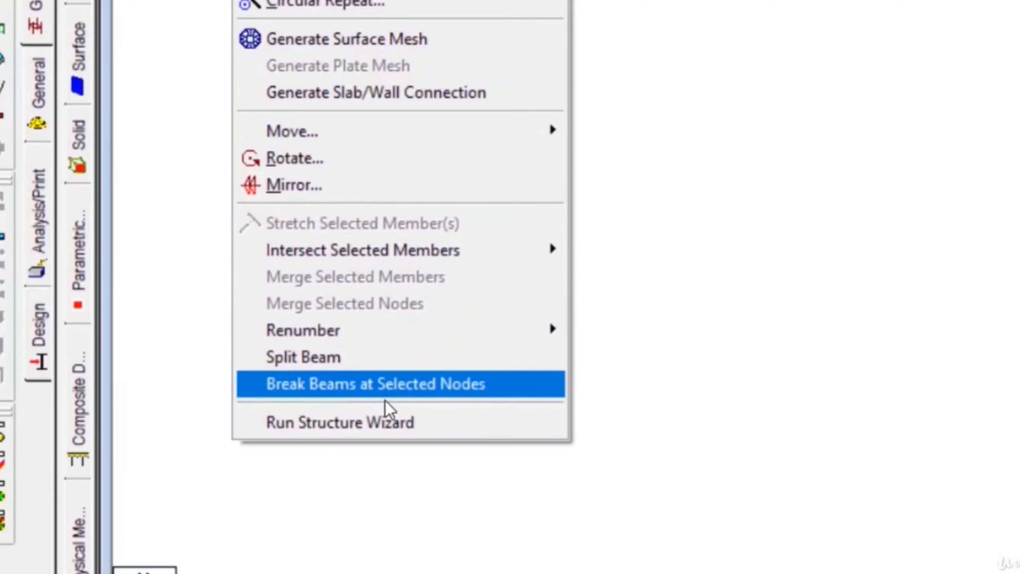
{"action": "left_click", "coordinate": [401, 426]}
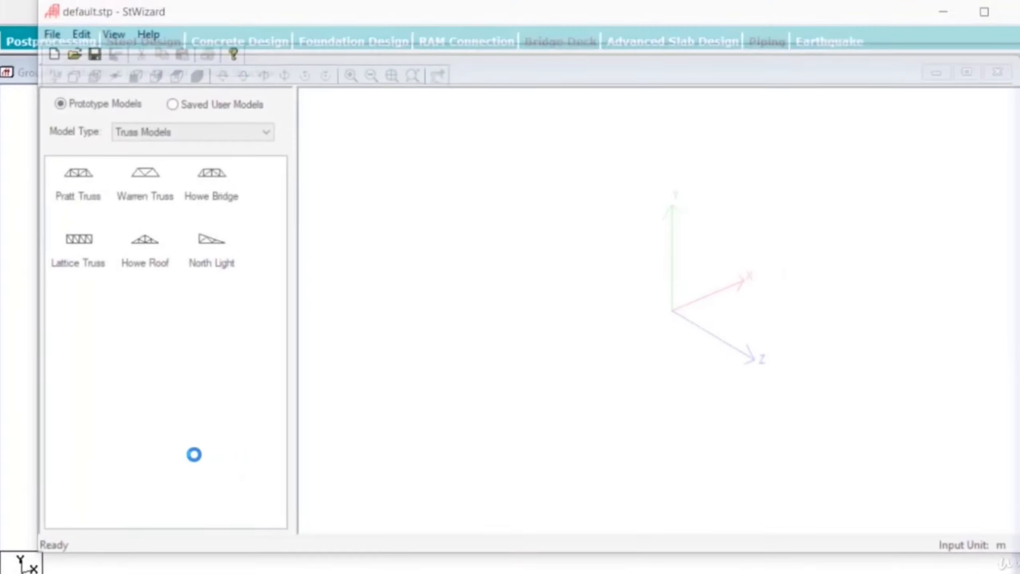
{"action": "left_click", "coordinate": [152, 140]}
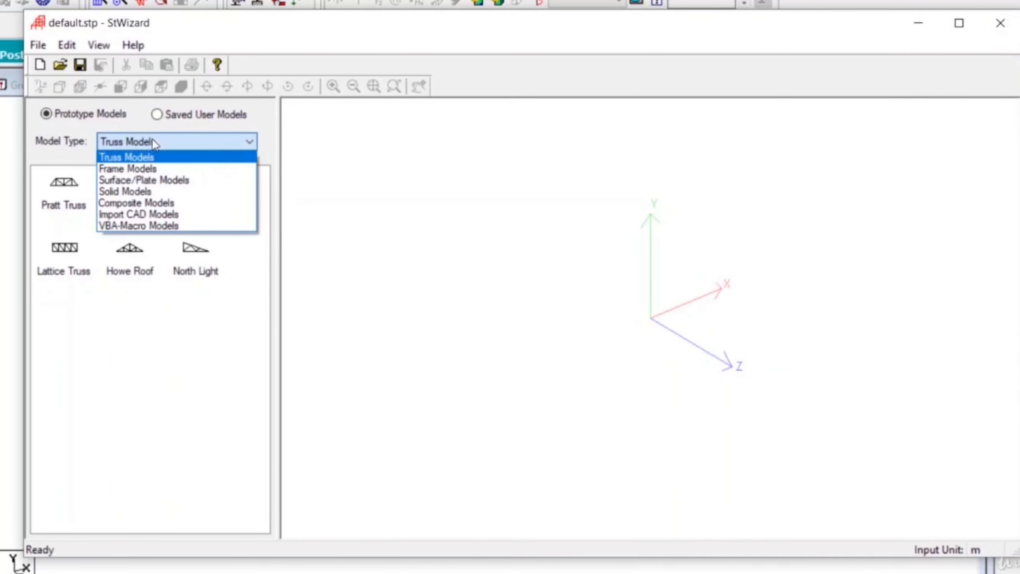
{"action": "left_click", "coordinate": [149, 168]}
{"action": "left_click", "coordinate": [148, 173]}
{"action": "double_click", "coordinate": [64, 197]}
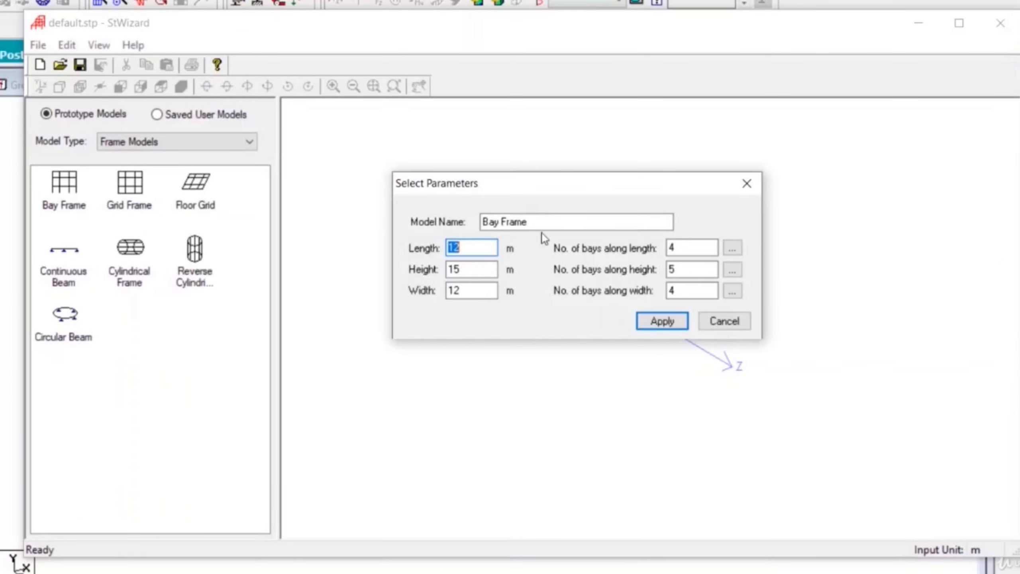
{"action": "left_click", "coordinate": [655, 324]}
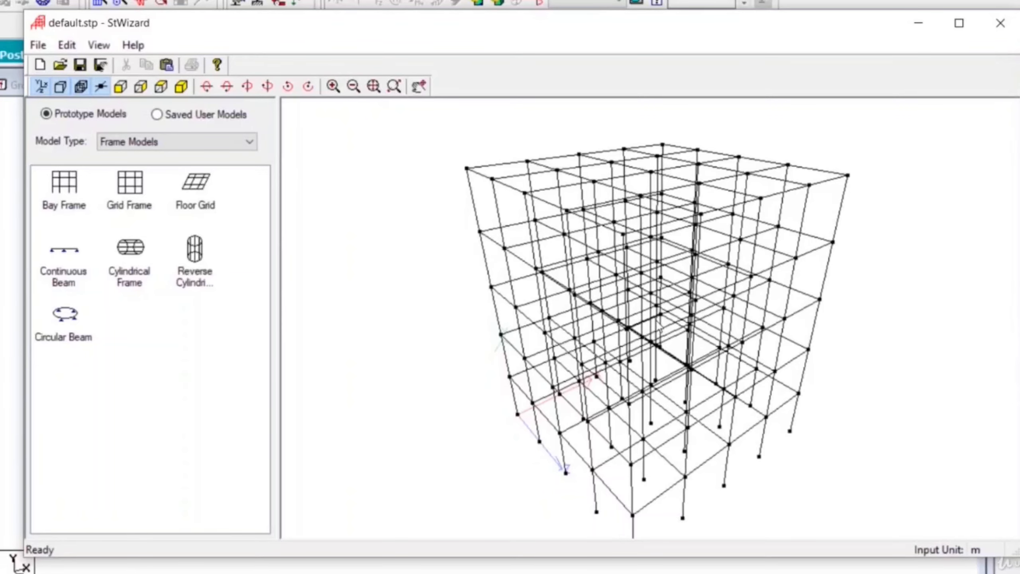
Step: Close the Structure Wizard and merge the bay frame prototype into the STAAD.Pro model
{"action": "left_click", "coordinate": [1011, 29]}
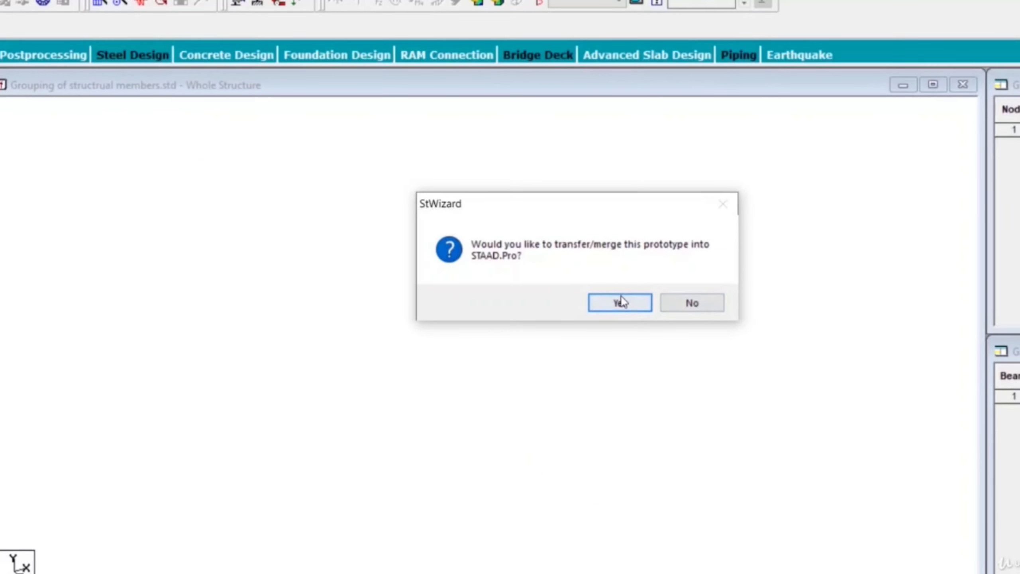
{"action": "left_click", "coordinate": [621, 299]}
{"action": "left_click", "coordinate": [662, 189]}
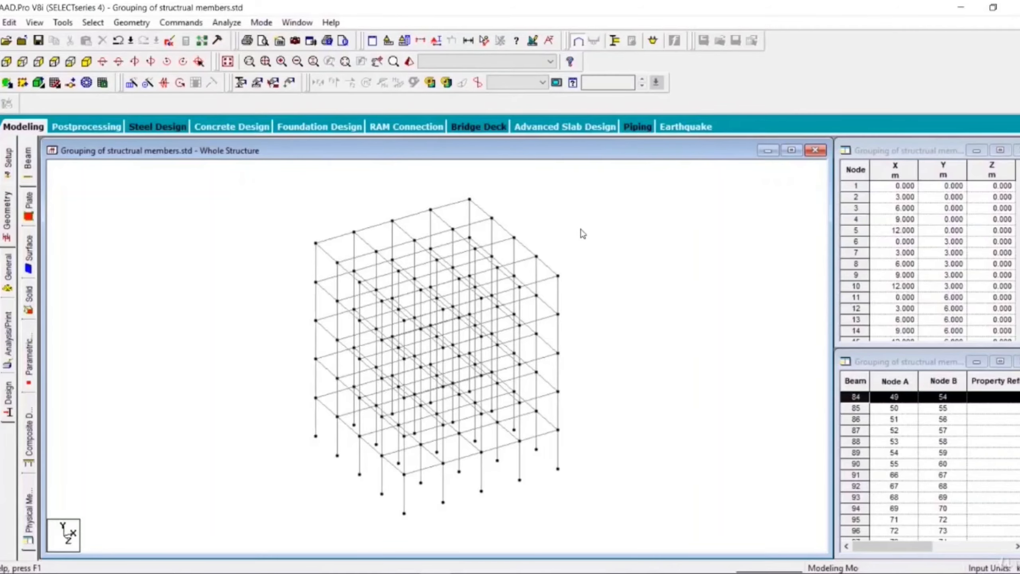
Step: From the plan view, delete the two outer edge beams of the +X, +Z corner bay on every floor
{"action": "middle_click_drag", "start_coordinate": [602, 331], "coordinate": [575, 312]}
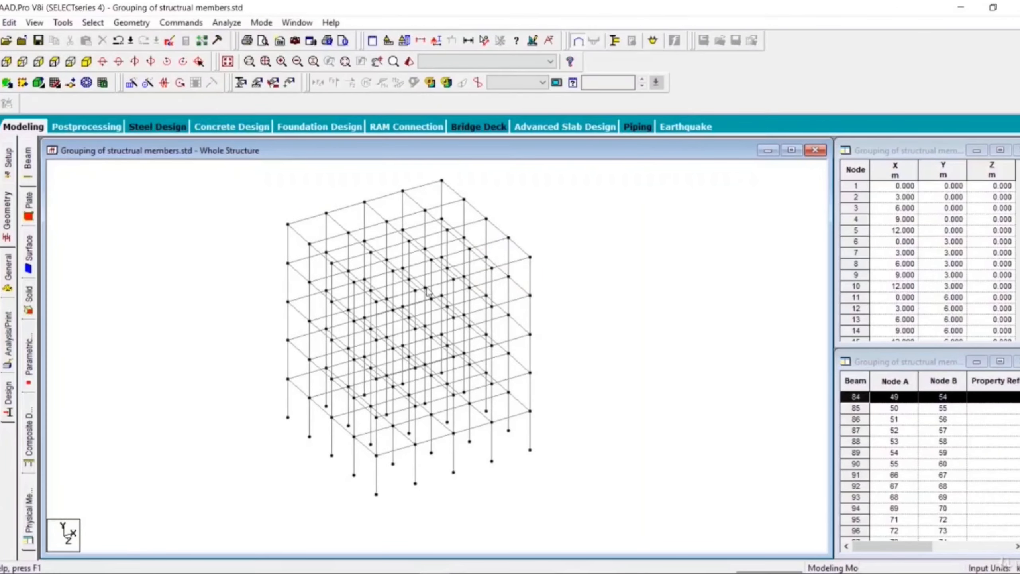
{"action": "scroll", "coordinate": [291, 389], "scroll_direction": "up", "scroll_amount": 3}
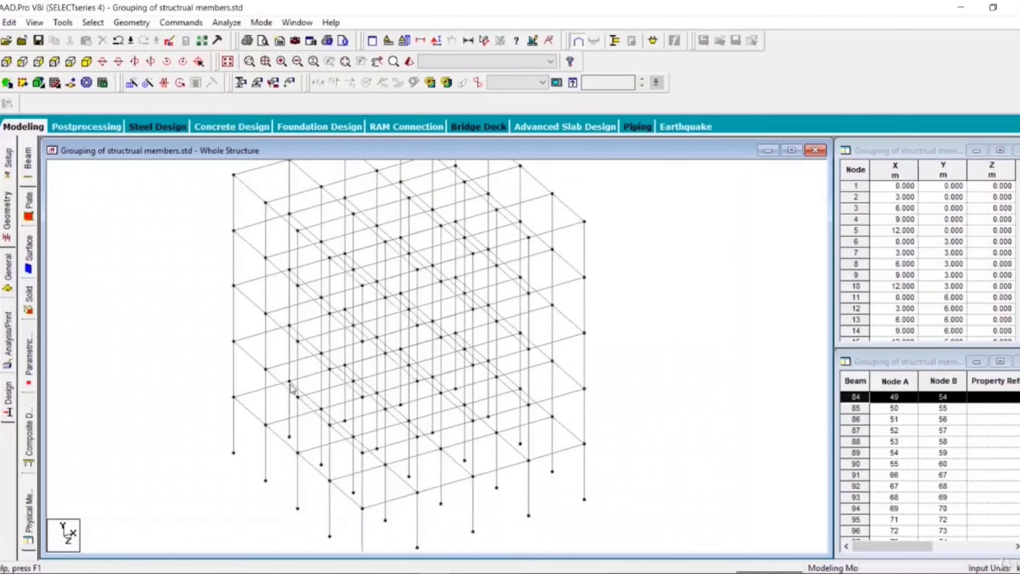
{"action": "scroll", "coordinate": [293, 389], "scroll_direction": "up", "scroll_amount": 1}
{"action": "scroll", "coordinate": [292, 388], "scroll_direction": "down", "scroll_amount": 2}
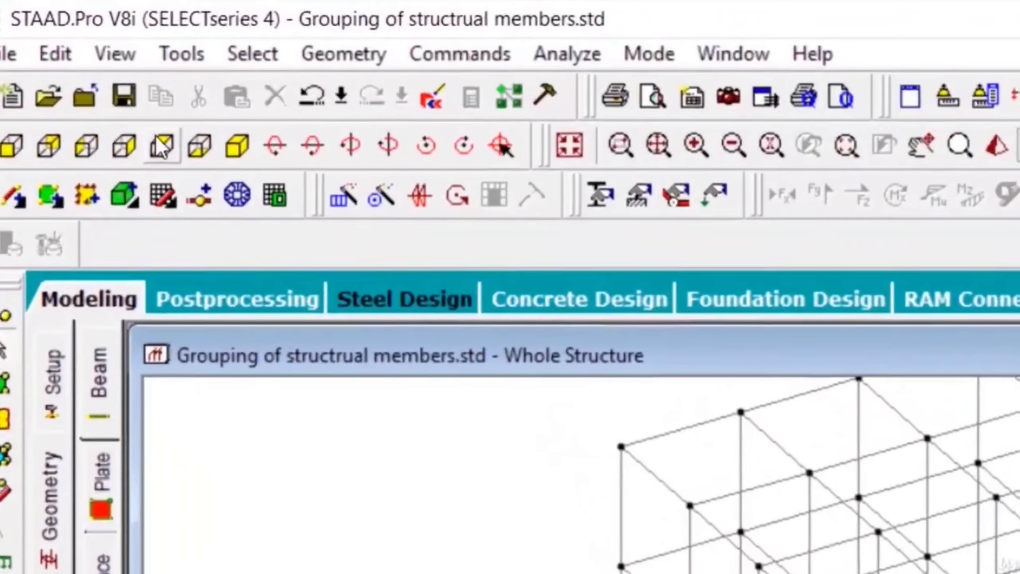
{"action": "left_click", "coordinate": [161, 148]}
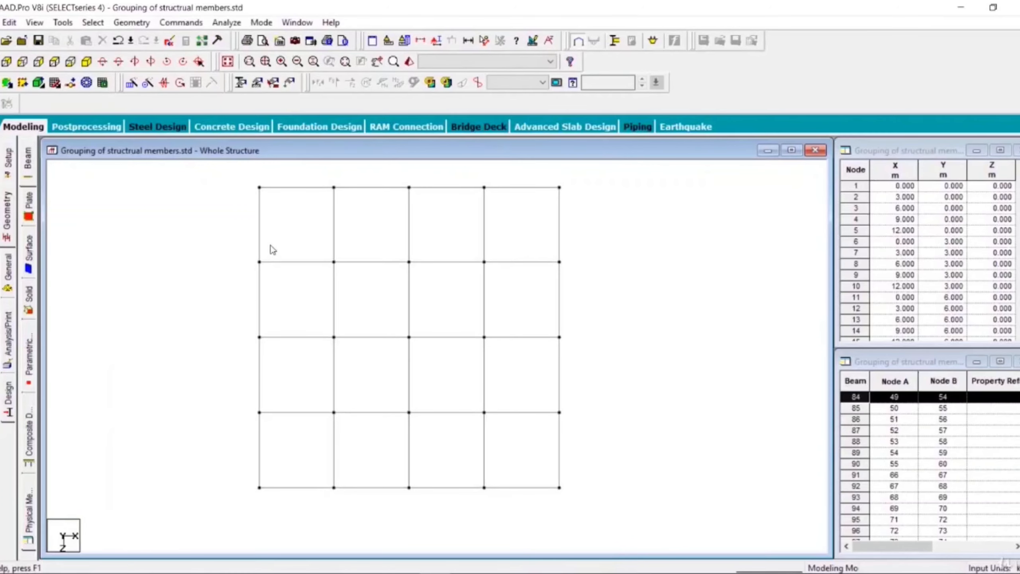
{"action": "left_click", "coordinate": [525, 491]}
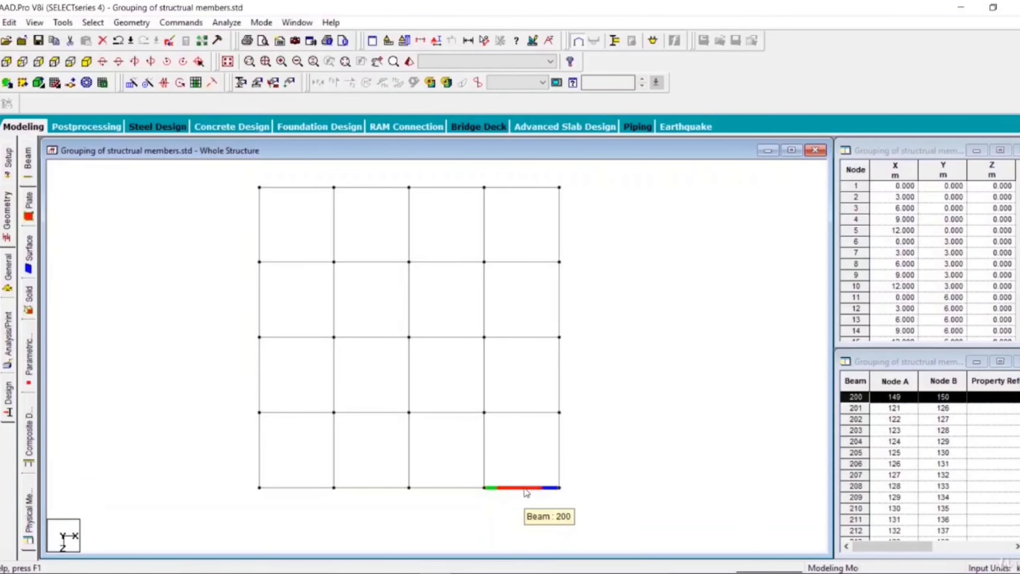
{"action": "left_click", "coordinate": [559, 468], "text": "ctrl"}
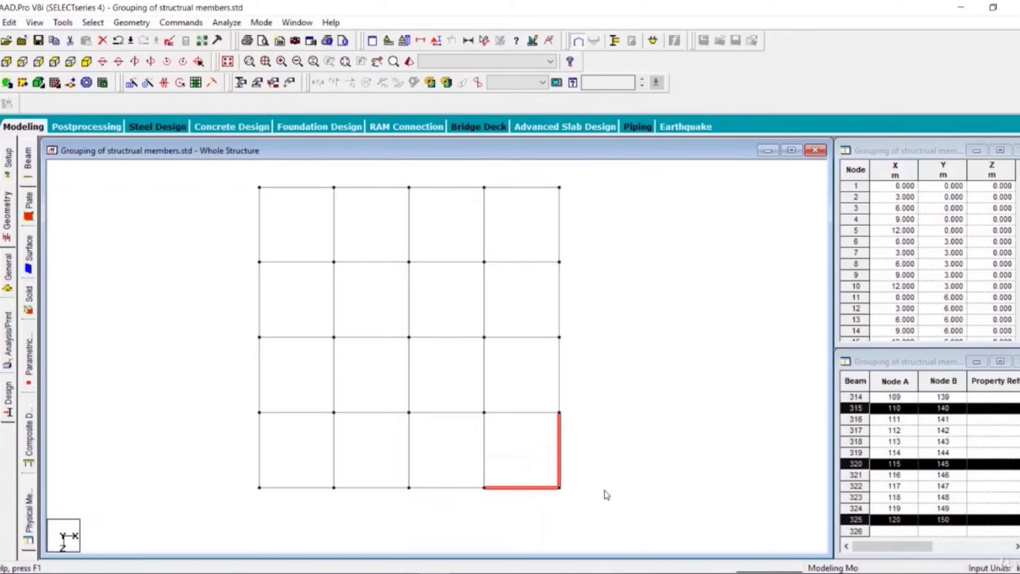
{"action": "key", "text": "Delete"}
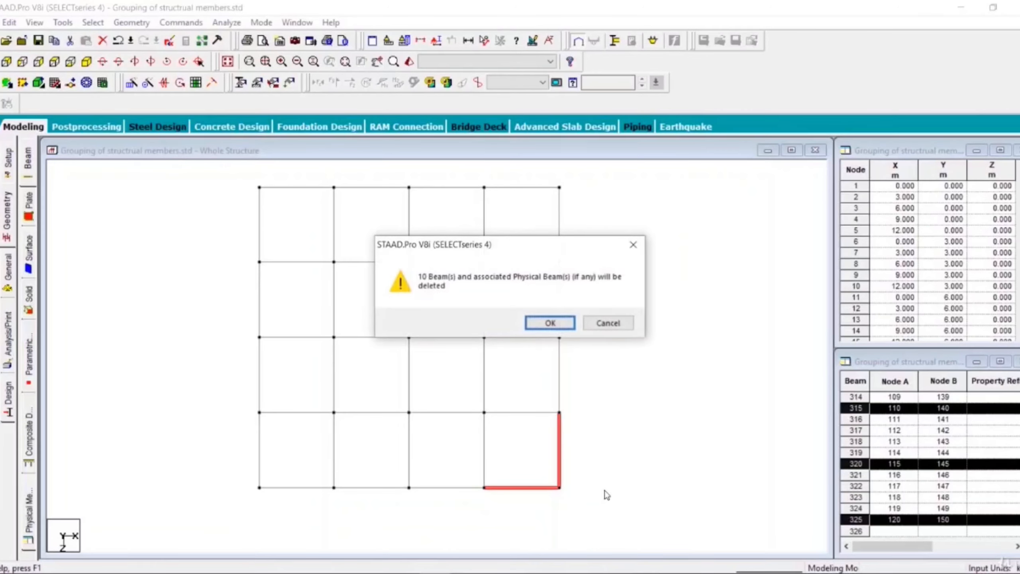
{"action": "left_click", "coordinate": [550, 323]}
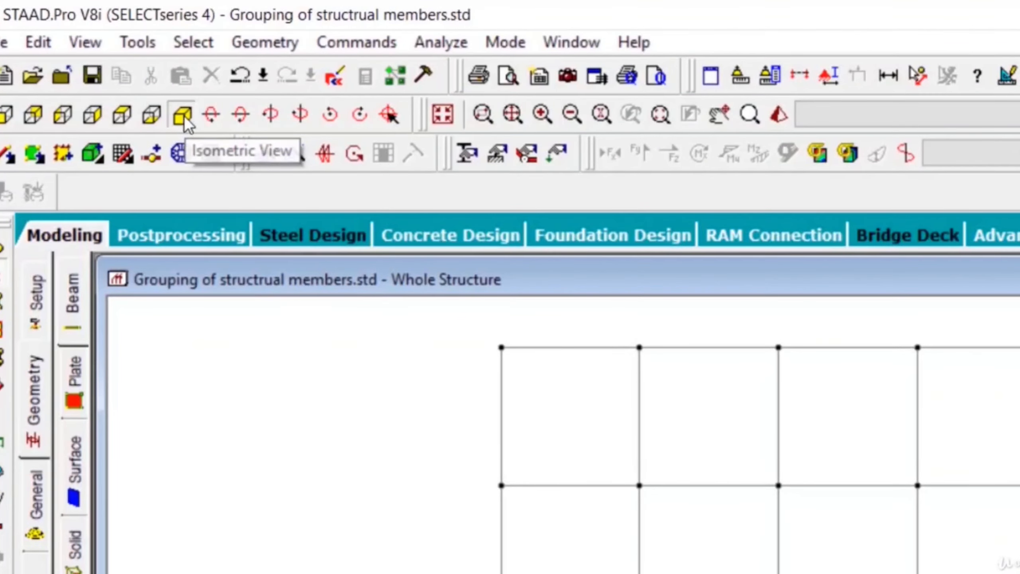
Step: Undo the corner beam deletions and restore the complete bay frame in the isometric view
{"action": "left_click", "coordinate": [184, 115]}
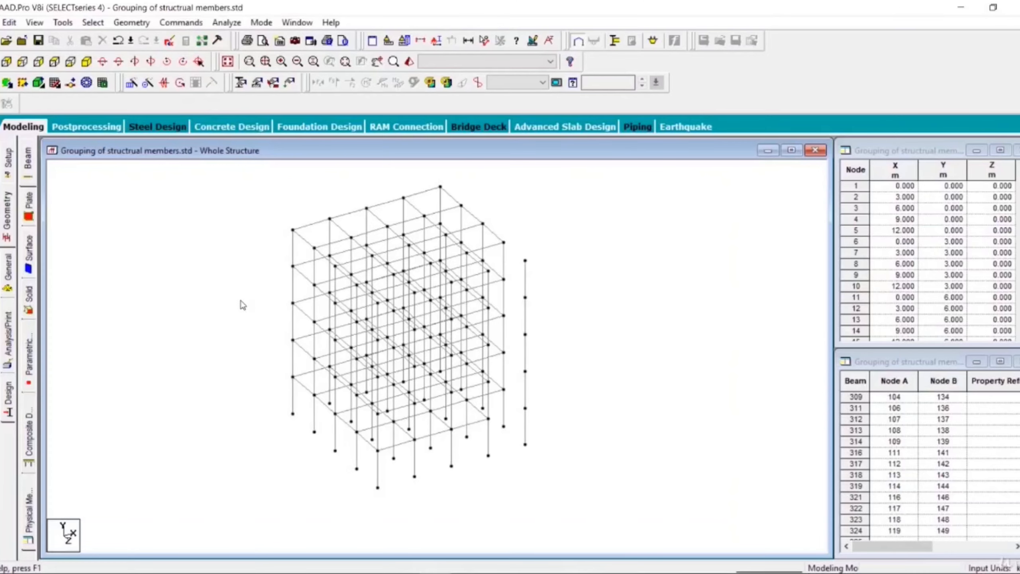
{"action": "middle_click_drag", "start_coordinate": [223, 378], "coordinate": [277, 384]}
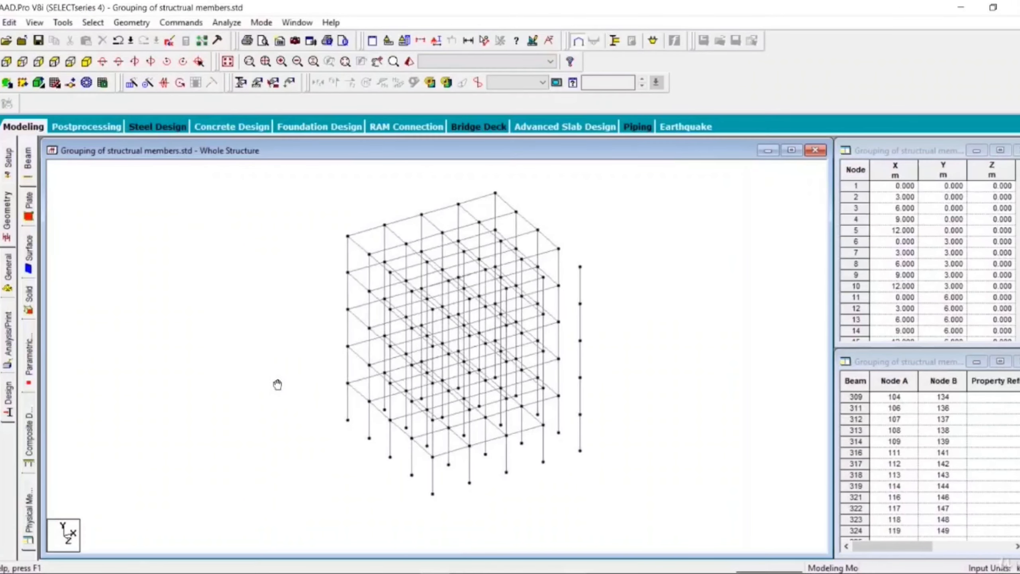
{"action": "scroll", "coordinate": [427, 390], "scroll_direction": "up", "scroll_amount": 2}
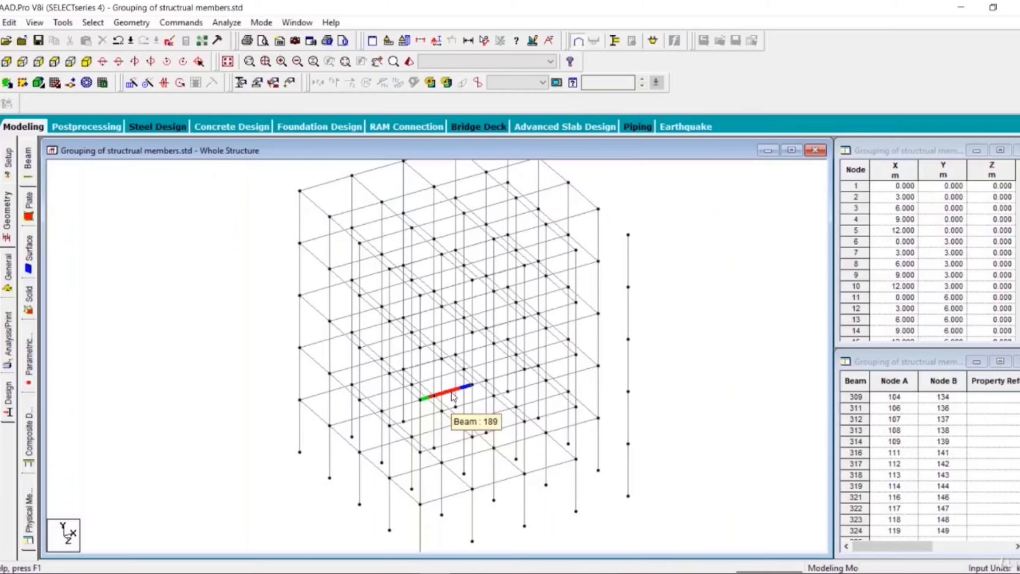
{"action": "left_click", "coordinate": [118, 41]}
{"action": "left_click", "coordinate": [118, 42]}
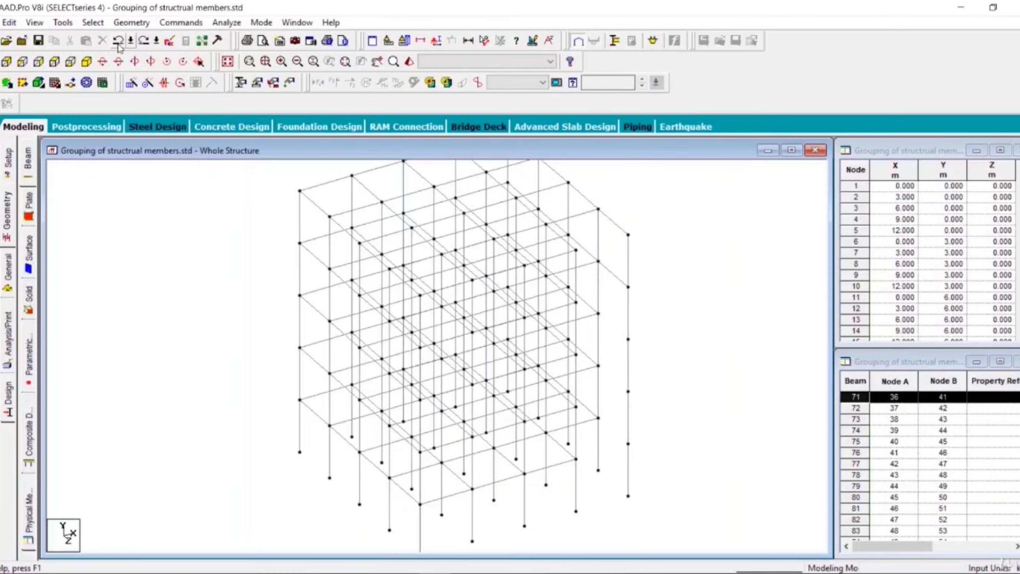
{"action": "left_click", "coordinate": [117, 42]}
{"action": "left_click", "coordinate": [118, 42]}
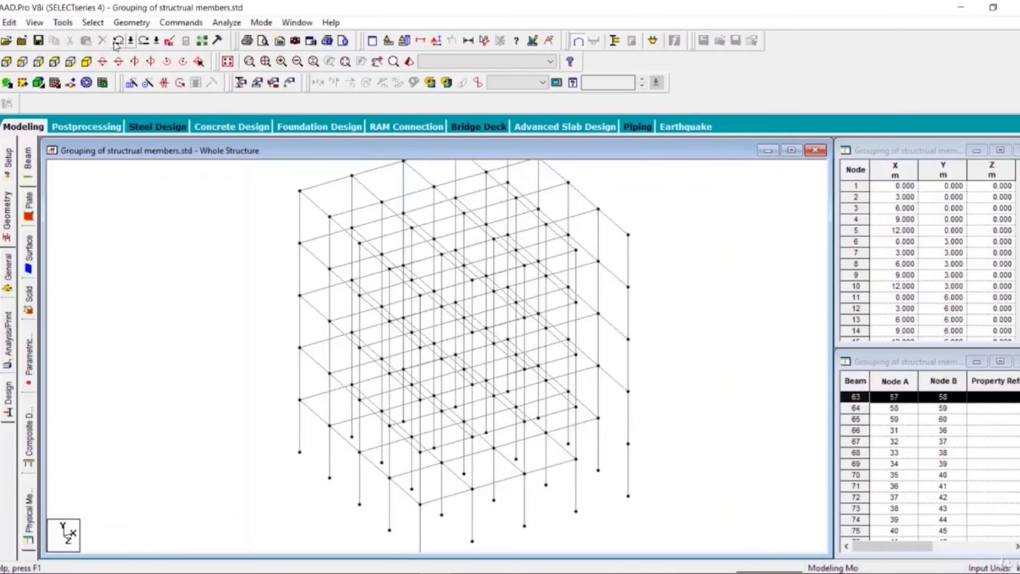
{"action": "left_click", "coordinate": [118, 42]}
{"action": "left_click", "coordinate": [117, 42]}
{"action": "left_click", "coordinate": [118, 42]}
{"action": "left_click", "coordinate": [118, 42]}
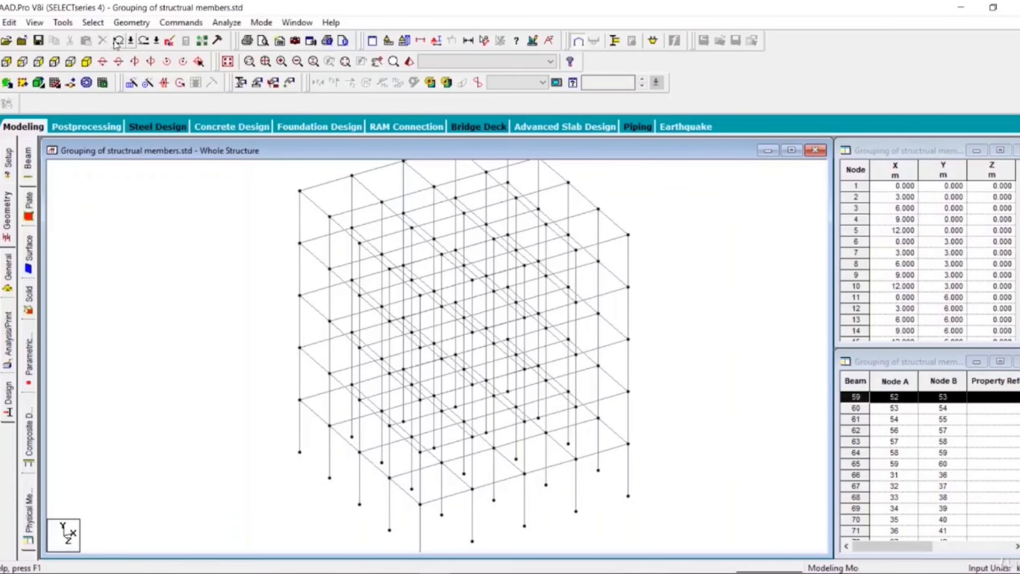
{"action": "left_click", "coordinate": [118, 42]}
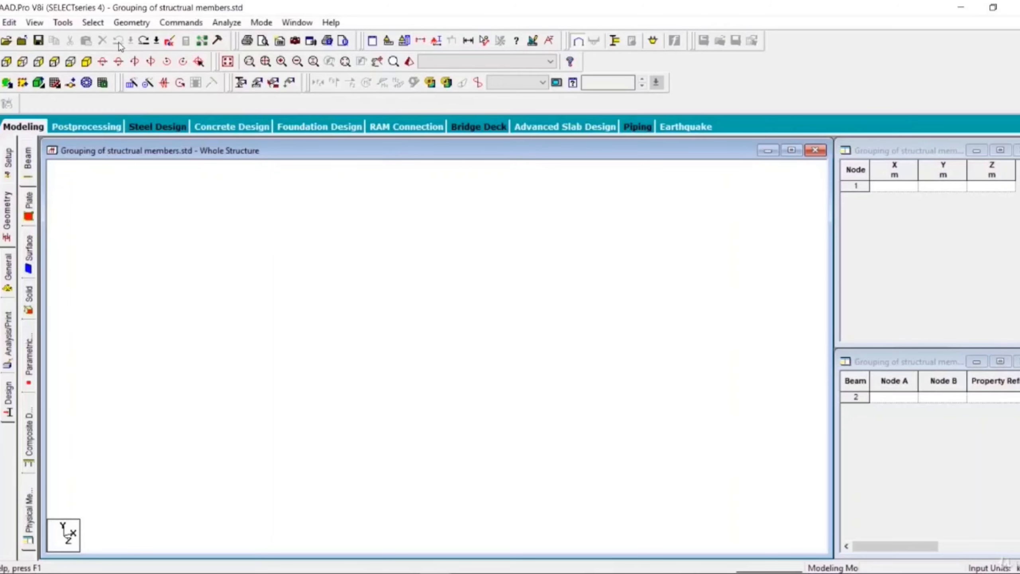
{"action": "left_click", "coordinate": [143, 40]}
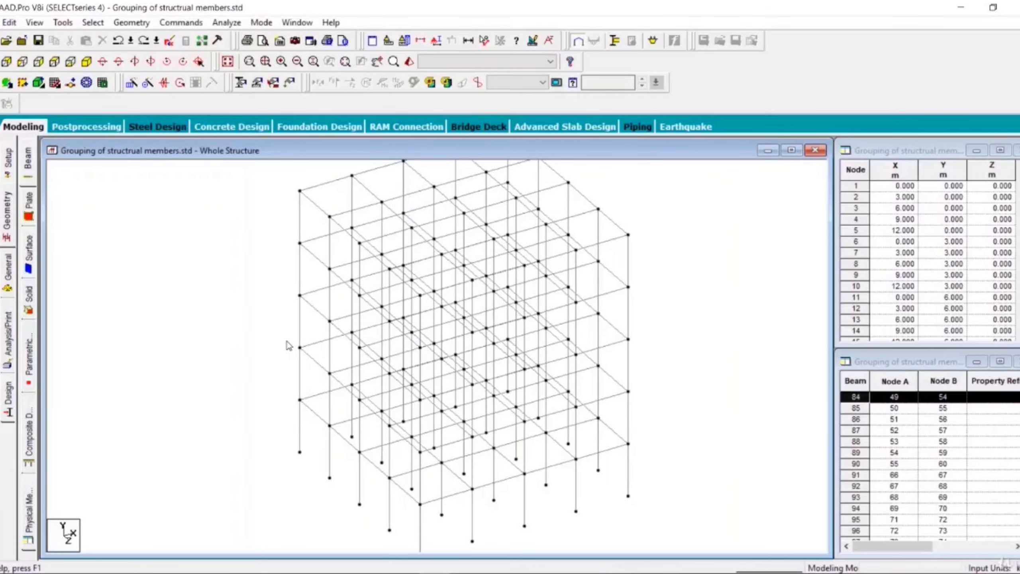
Step: In the view from +Z, window-select all beams of the lowest floor level above the column bases
{"action": "scroll", "coordinate": [287, 341], "scroll_direction": "down", "scroll_amount": 1}
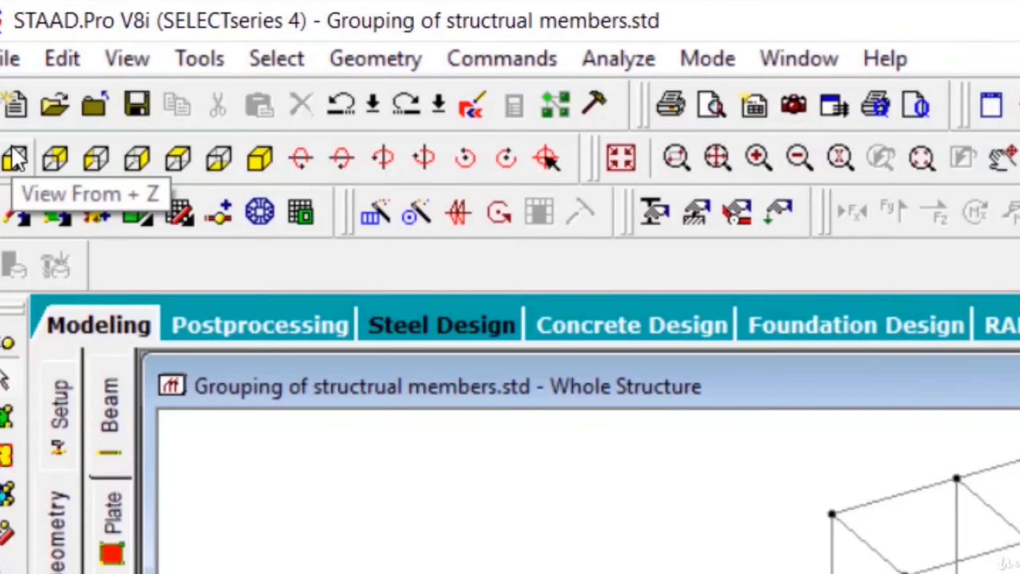
{"action": "left_click", "coordinate": [15, 159]}
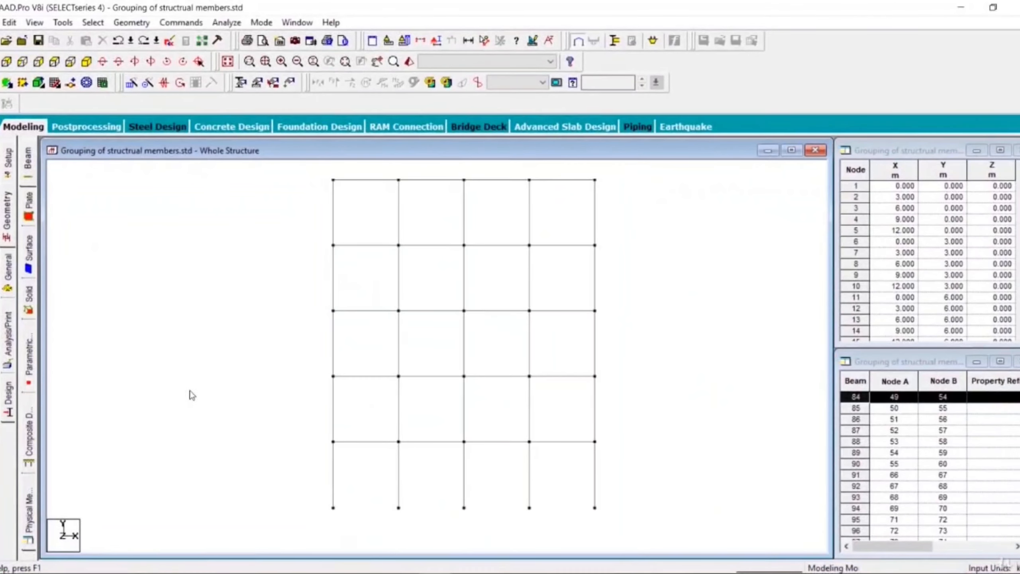
{"action": "left_click", "coordinate": [297, 415]}
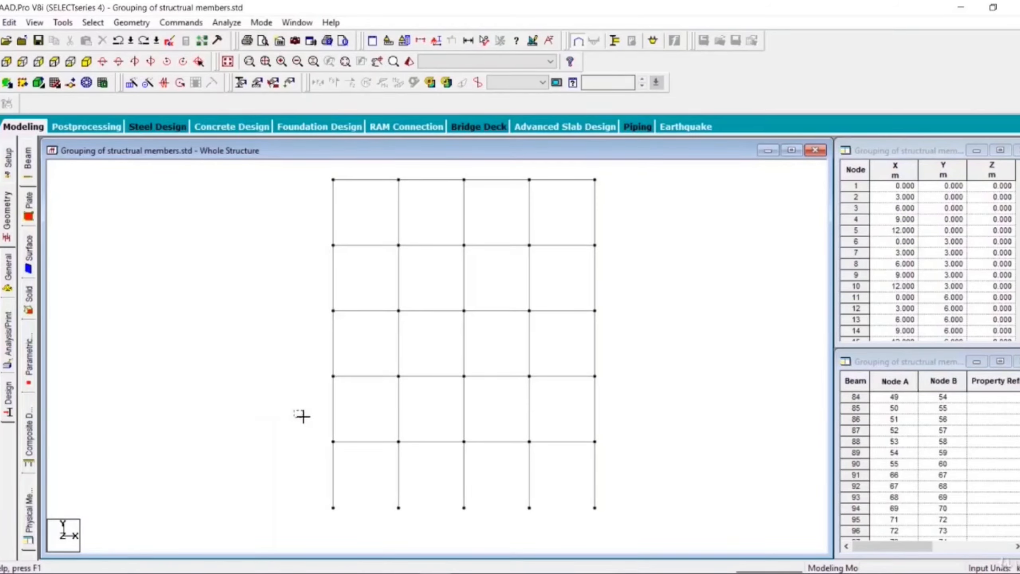
{"action": "left_click_drag", "start_coordinate": [294, 410], "coordinate": [630, 468]}
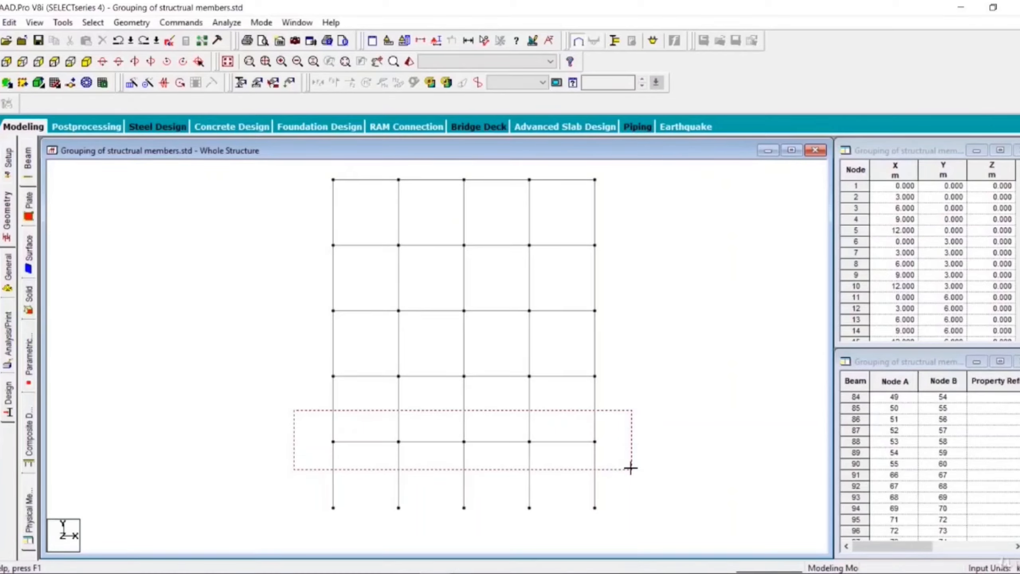
{"action": "left_click_drag", "start_coordinate": [630, 468], "coordinate": [630, 468]}
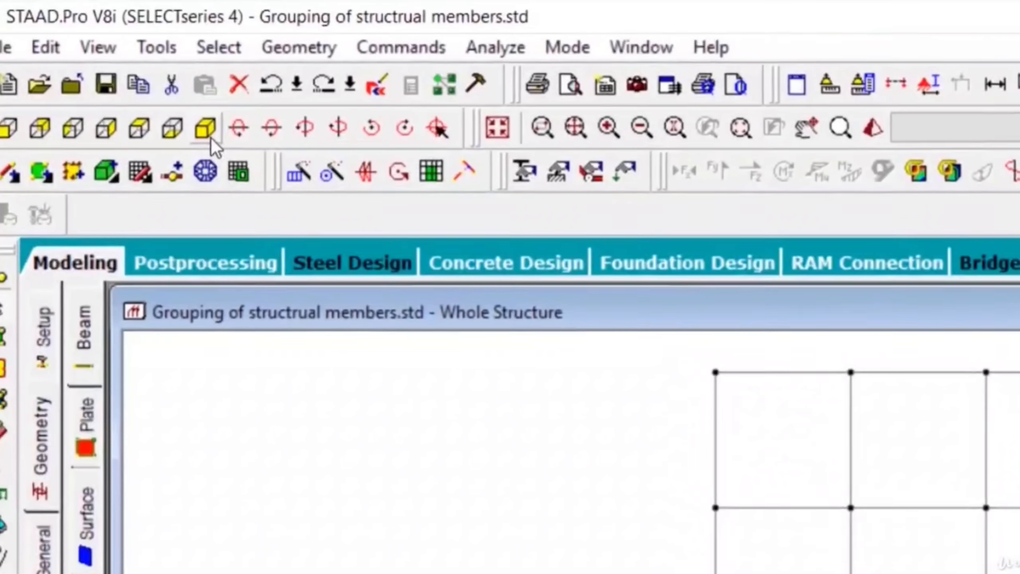
Step: Create a new view in its own window showing only the selected floor beams, in isometric orientation
{"action": "left_click", "coordinate": [211, 138]}
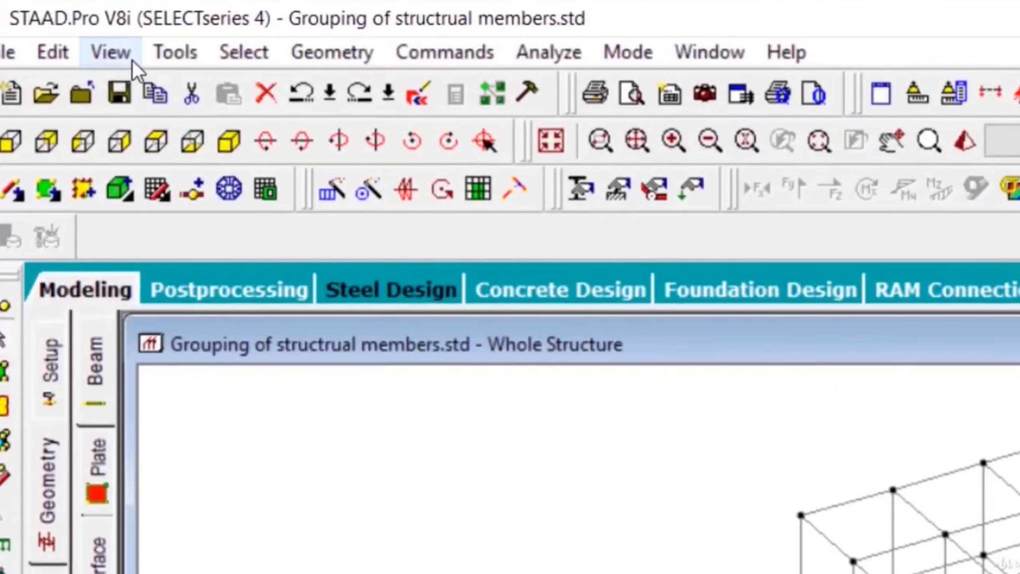
{"action": "left_click", "coordinate": [120, 55]}
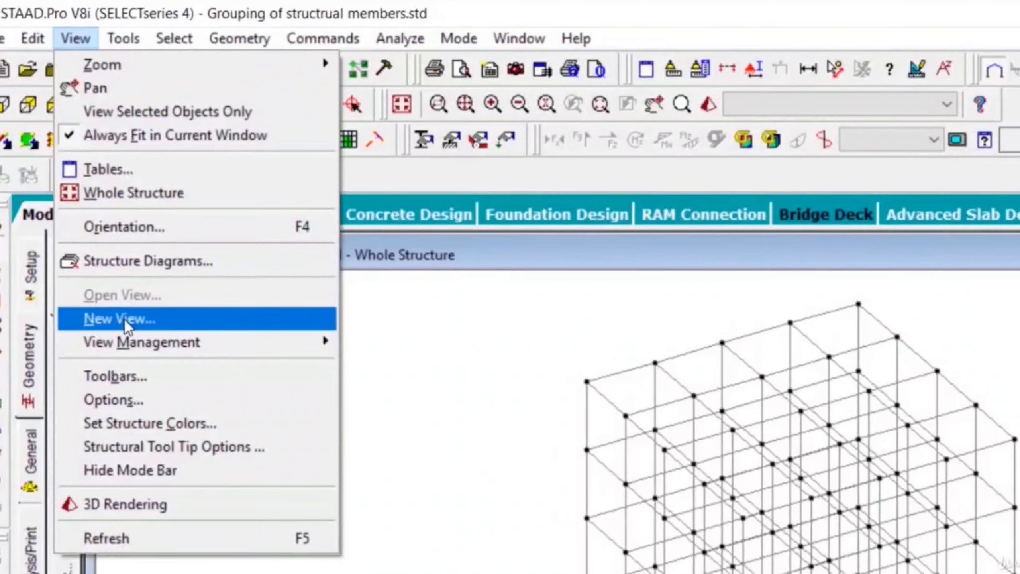
{"action": "left_click", "coordinate": [153, 410]}
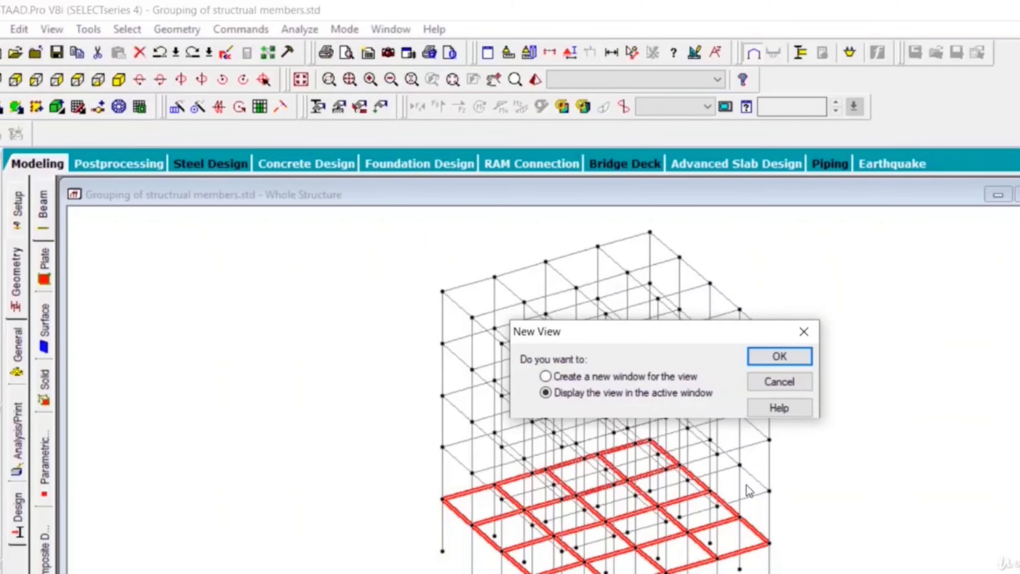
{"action": "left_click", "coordinate": [582, 376]}
{"action": "left_click", "coordinate": [765, 357]}
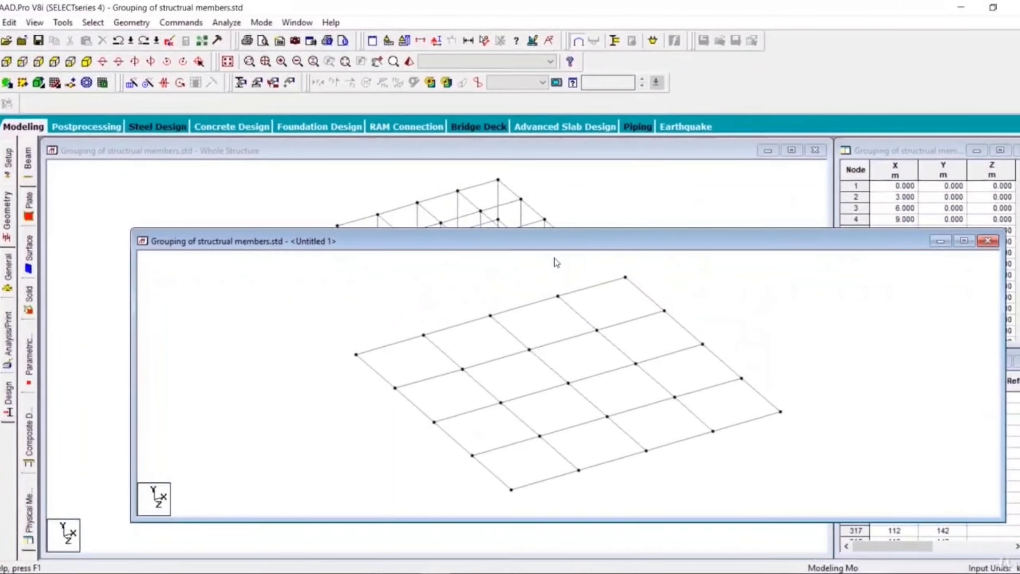
Step: Reposition the new floor view window over the main view and select one interior beam in it
{"action": "left_click_drag", "start_coordinate": [546, 248], "coordinate": [484, 138]}
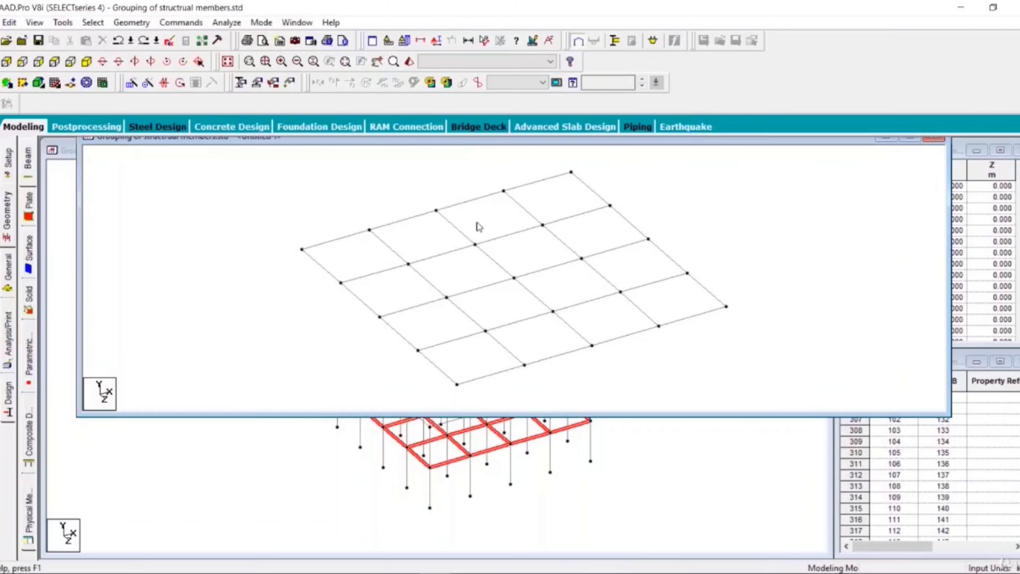
{"action": "left_click_drag", "start_coordinate": [380, 143], "coordinate": [375, 181]}
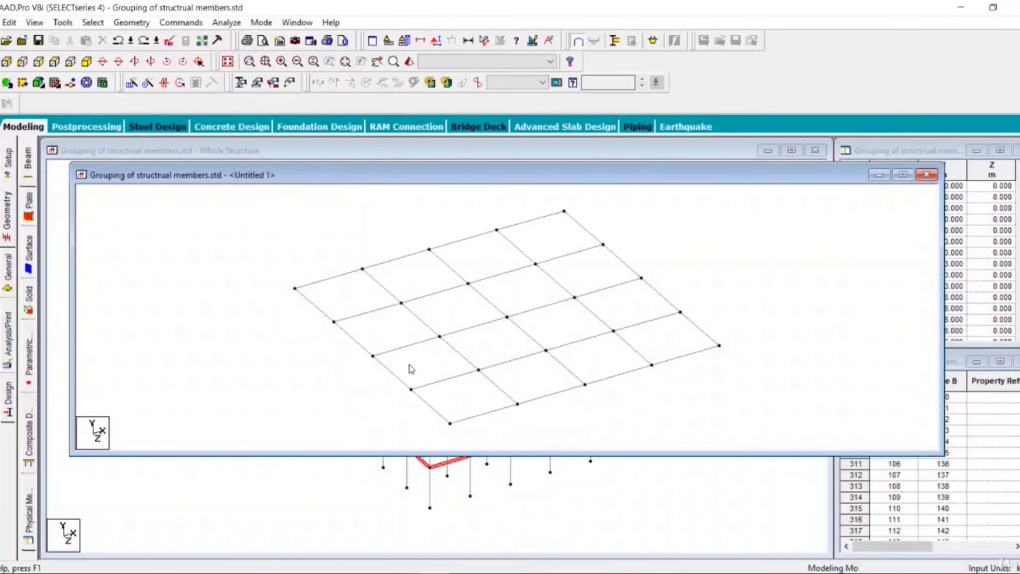
{"action": "left_click", "coordinate": [467, 328]}
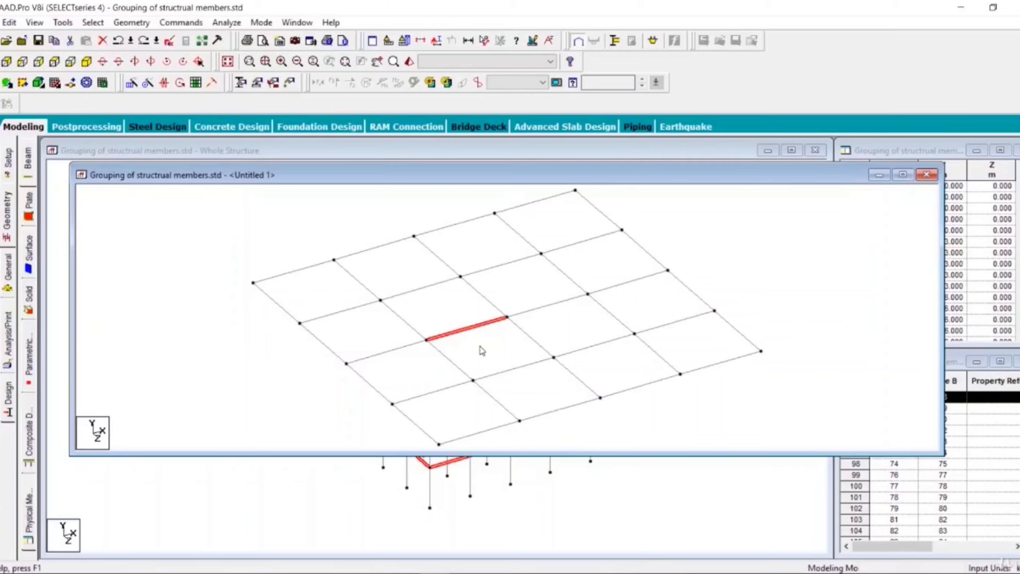
Step: Delete the two edge beams meeting at the front corner of the separate floor view, accepting the auto save of the file
{"action": "left_click", "coordinate": [483, 351]}
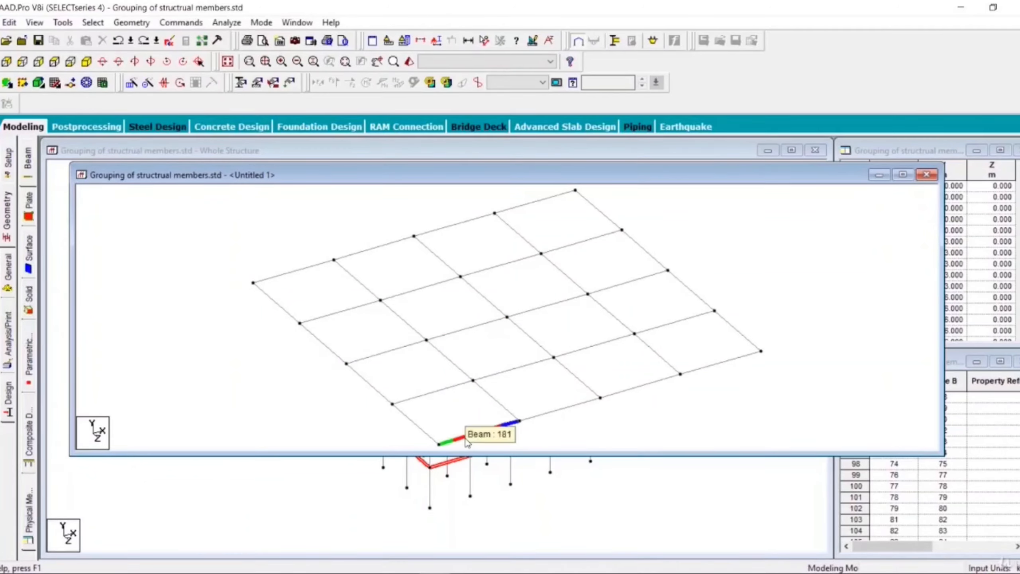
{"action": "left_click", "coordinate": [421, 429]}
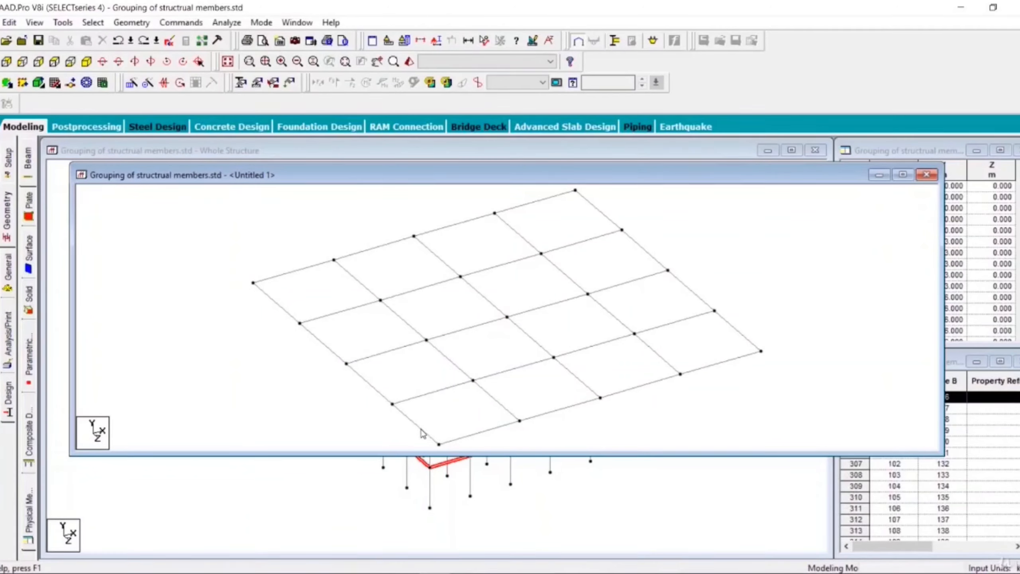
{"action": "left_click", "coordinate": [478, 440], "text": "ctrl"}
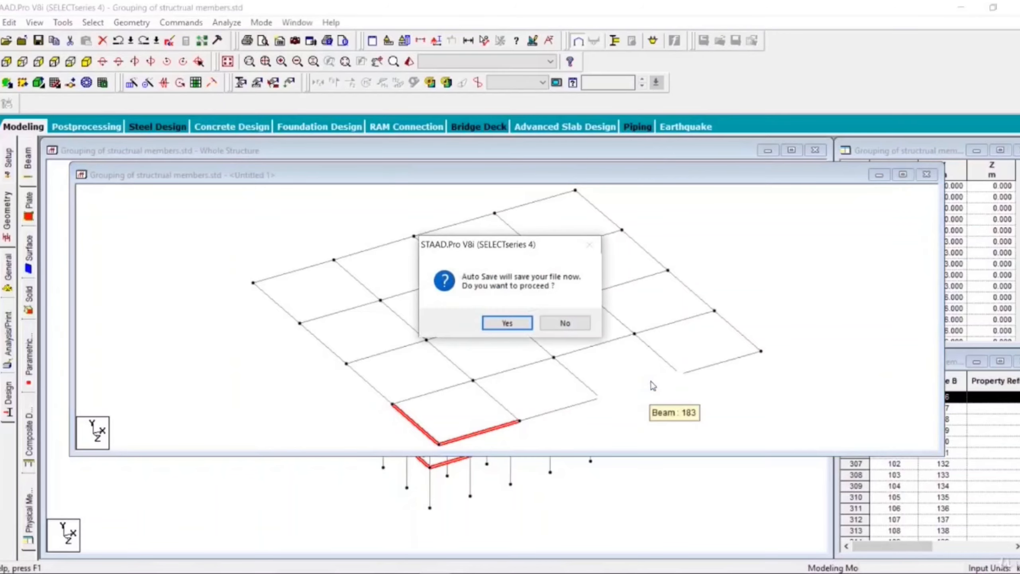
{"action": "left_click", "coordinate": [508, 323]}
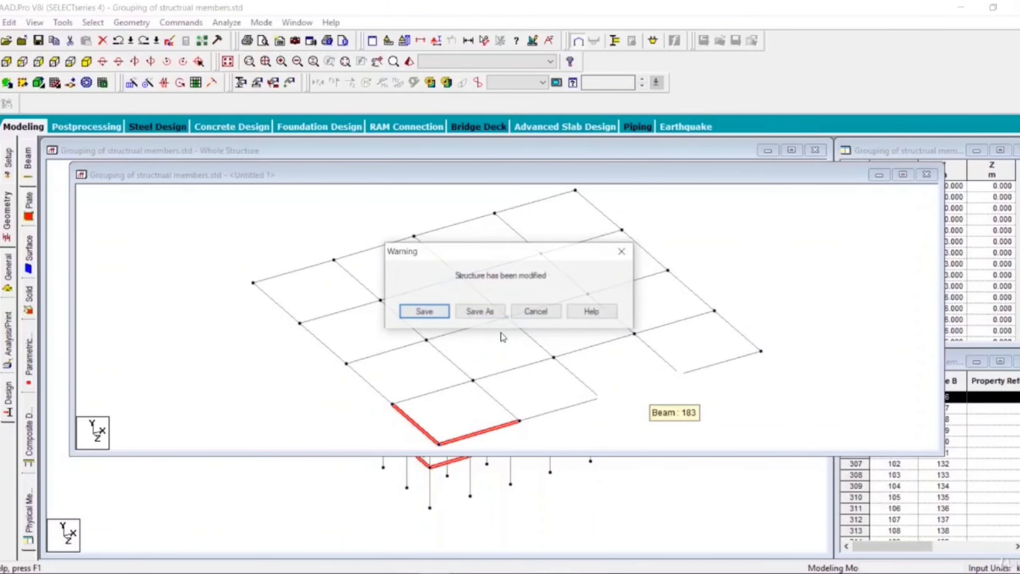
{"action": "left_click", "coordinate": [429, 314]}
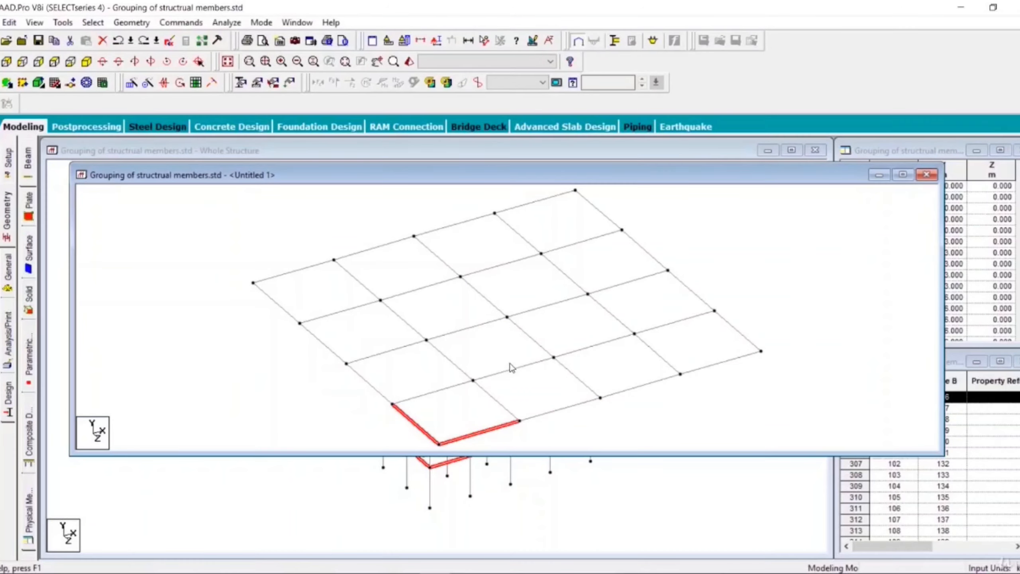
{"action": "key", "text": "Delete"}
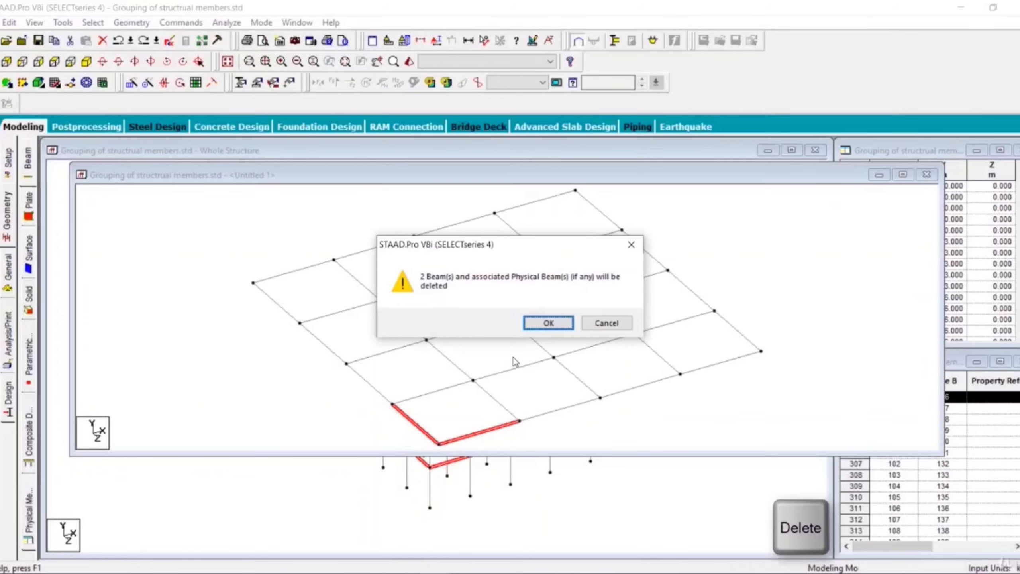
{"action": "left_click", "coordinate": [549, 324]}
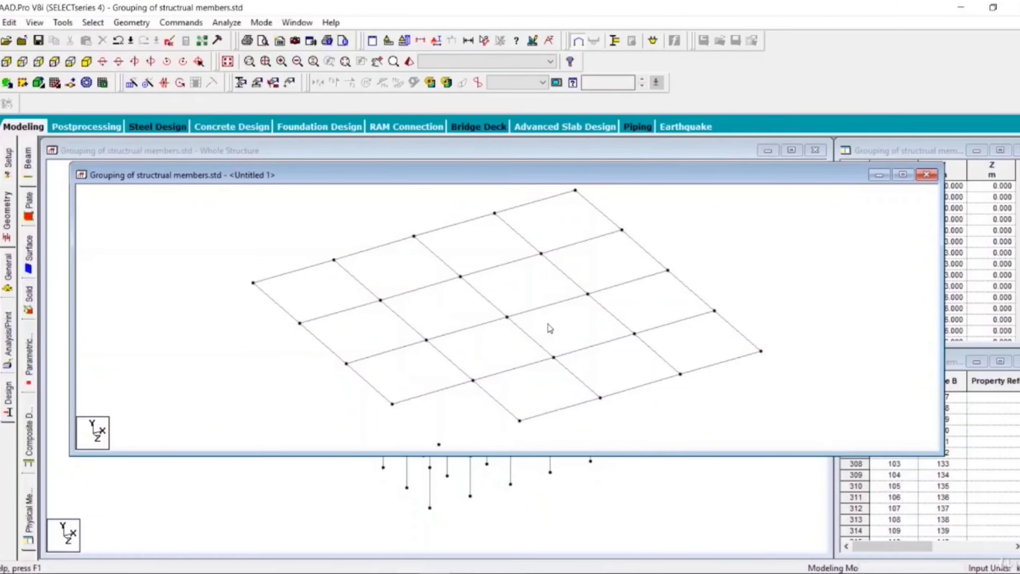
Step: Move the floor view window aside and rotate the whole structure about its vertical axis to examine the corner with the deleted beams
{"action": "left_click_drag", "start_coordinate": [623, 162], "coordinate": [633, 531]}
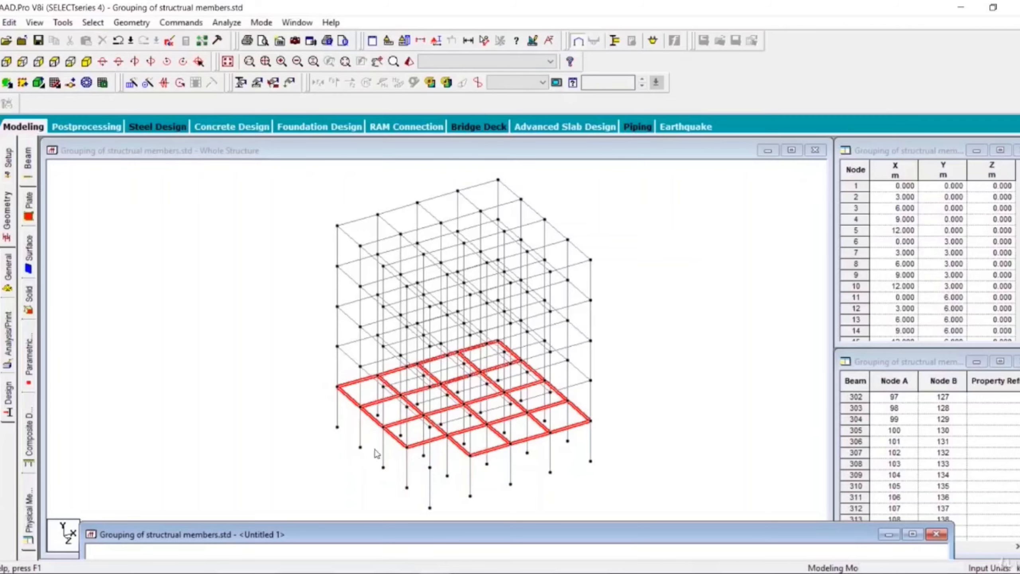
{"action": "left_click", "coordinate": [310, 433]}
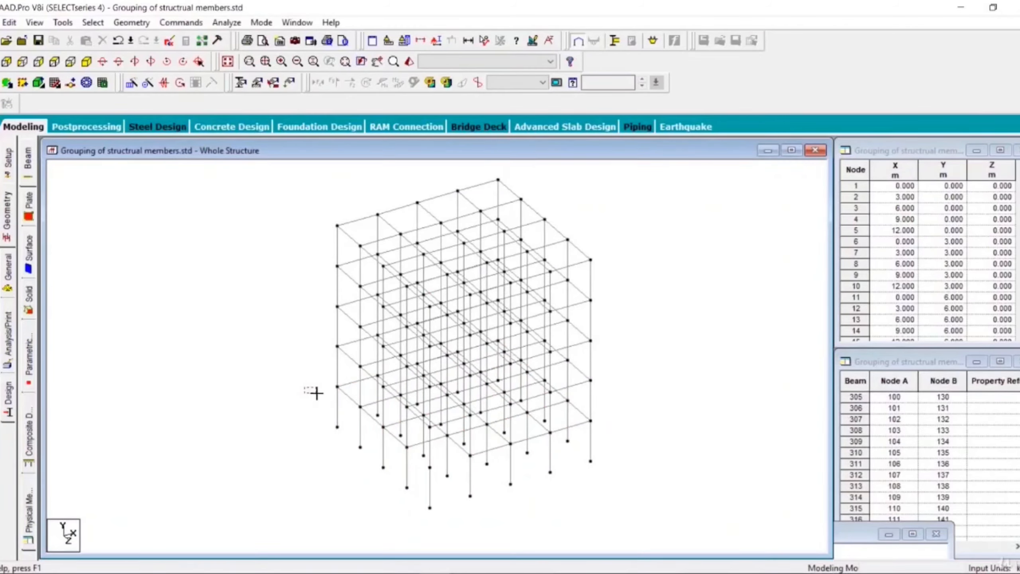
{"action": "middle_click_drag", "start_coordinate": [321, 395], "coordinate": [346, 387]}
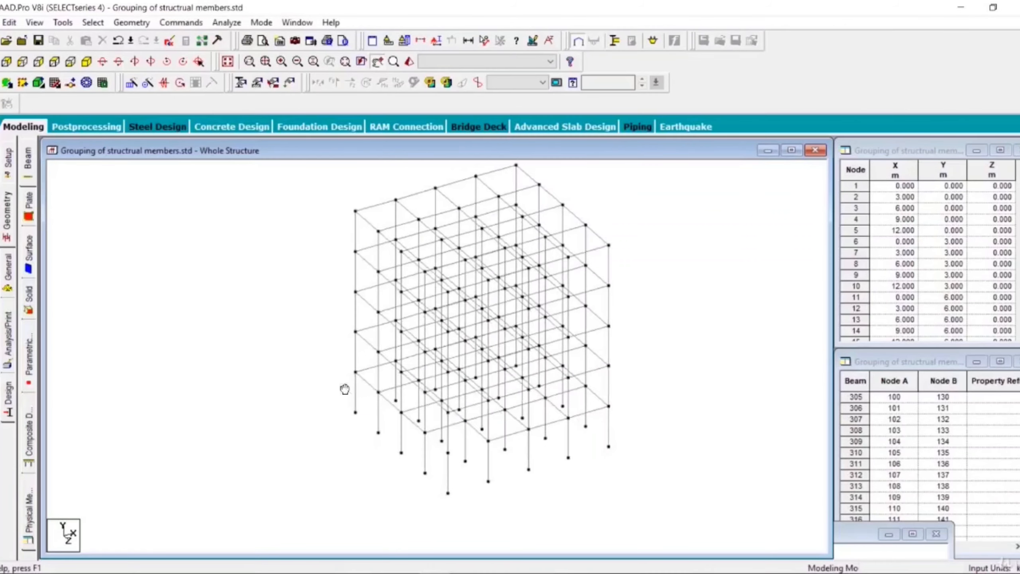
{"action": "left_click", "coordinate": [151, 61]}
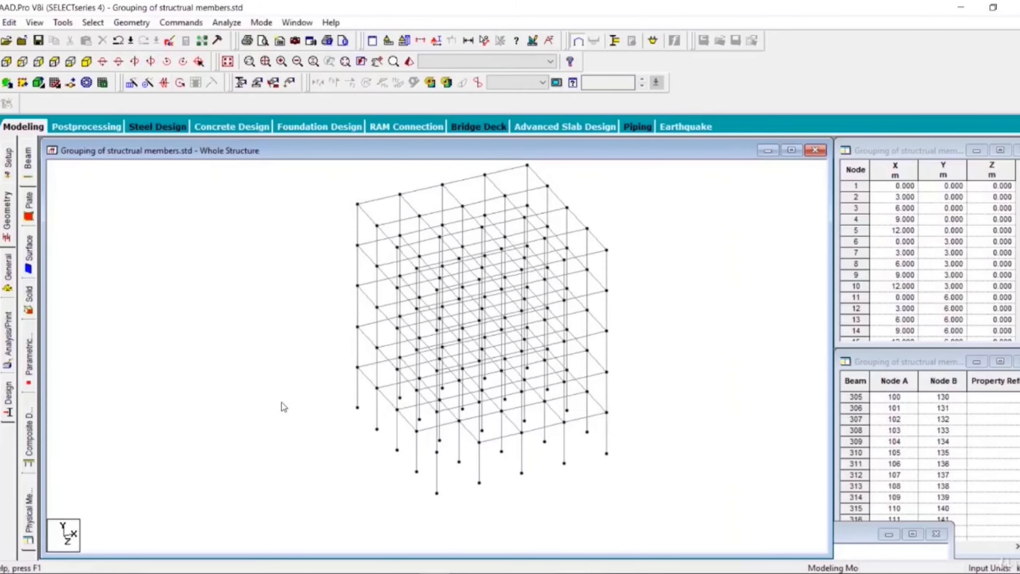
{"action": "left_click", "coordinate": [150, 61]}
{"action": "left_click", "coordinate": [150, 61]}
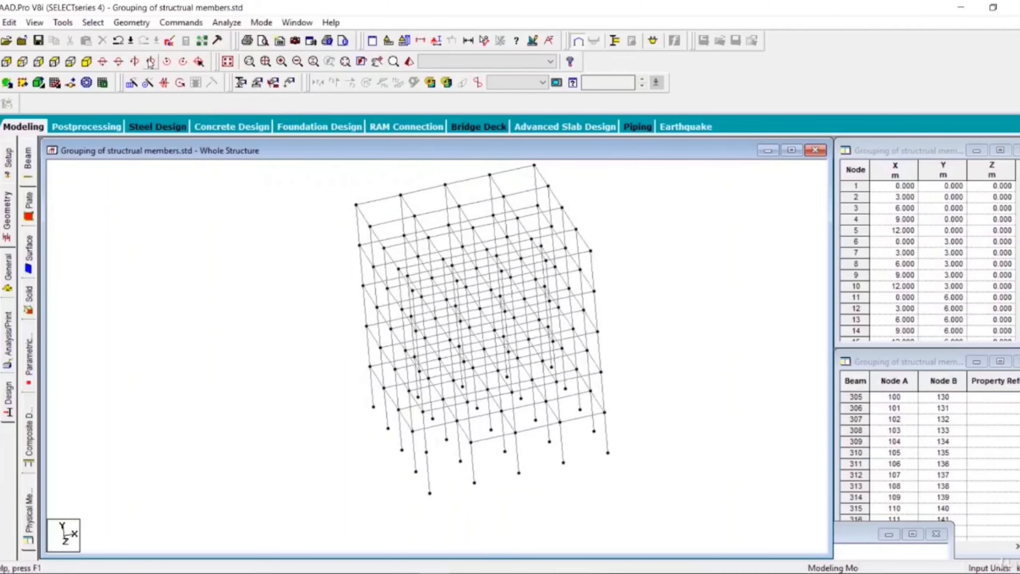
{"action": "left_click", "coordinate": [151, 61]}
{"action": "left_click", "coordinate": [150, 61]}
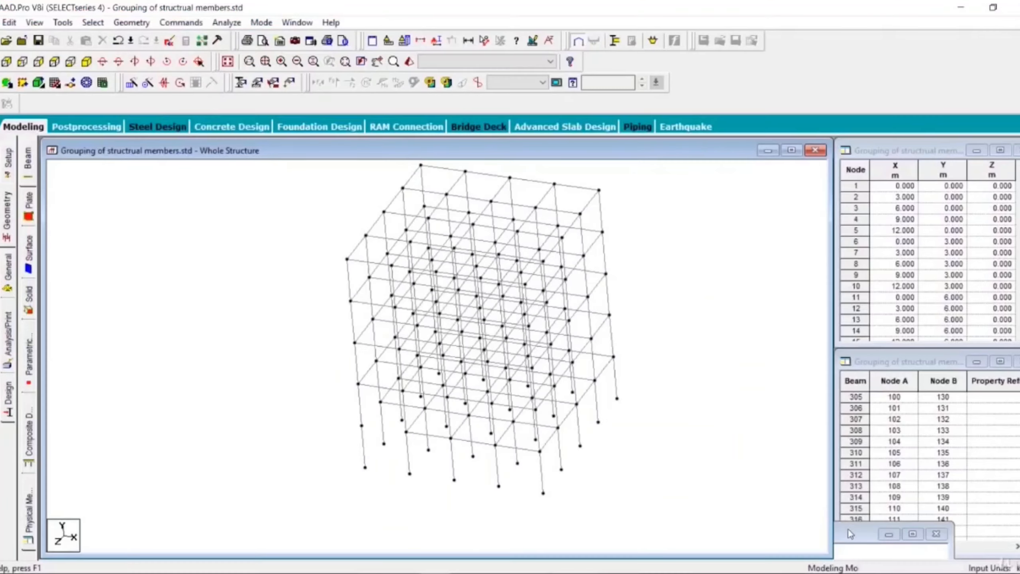
Step: Bring the floor view window back, pick single beams along its far edge, and close that window
{"action": "left_click", "coordinate": [849, 531]}
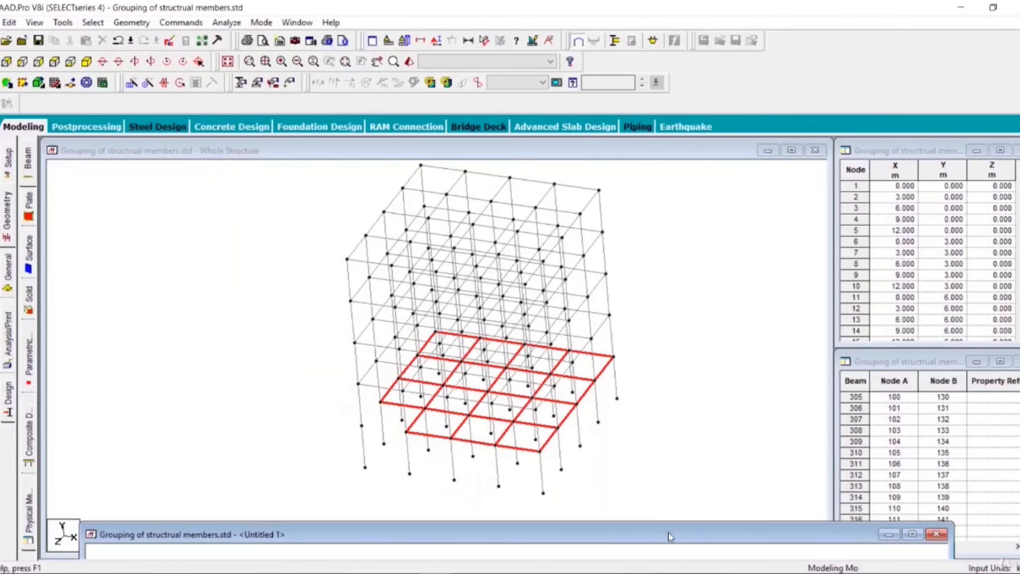
{"action": "left_click_drag", "start_coordinate": [668, 532], "coordinate": [671, 146]}
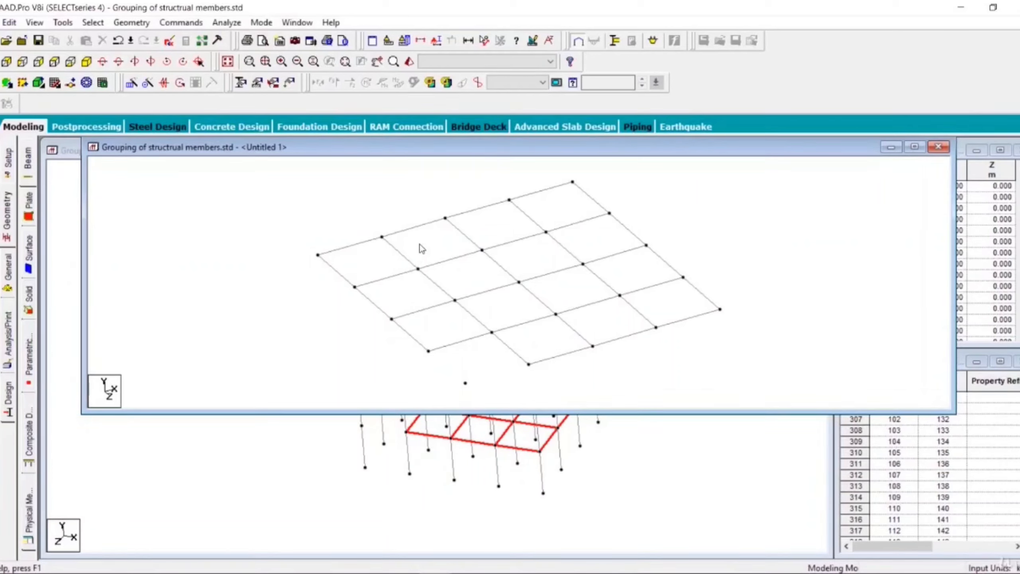
{"action": "left_click", "coordinate": [413, 227]}
{"action": "left_click", "coordinate": [490, 201]}
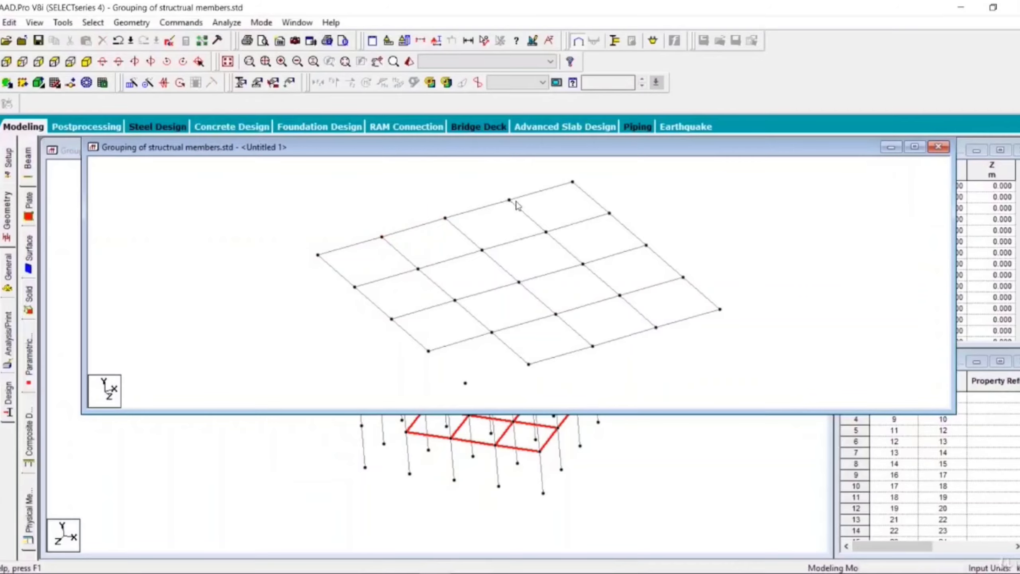
{"action": "left_click", "coordinate": [532, 195]}
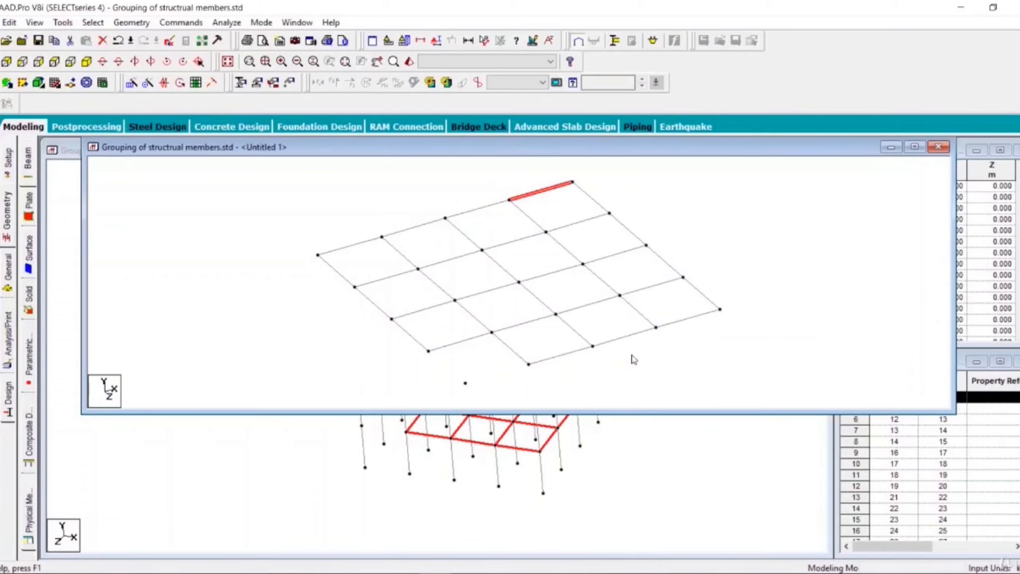
{"action": "left_click", "coordinate": [937, 147]}
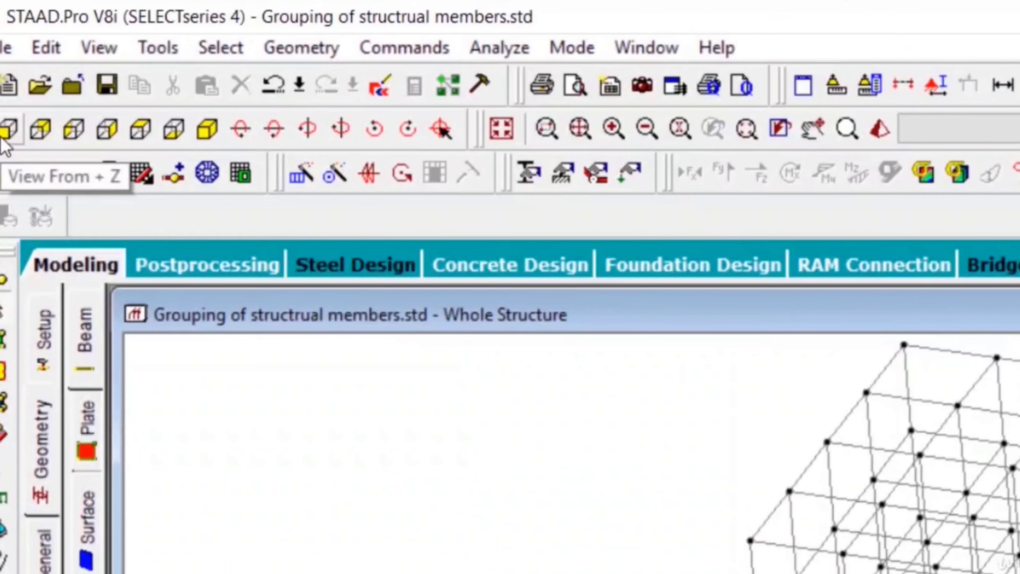
Step: In the view from +Z, window-select only the beams of the second floor level above the column bases, without the columns
{"action": "left_click", "coordinate": [3, 137]}
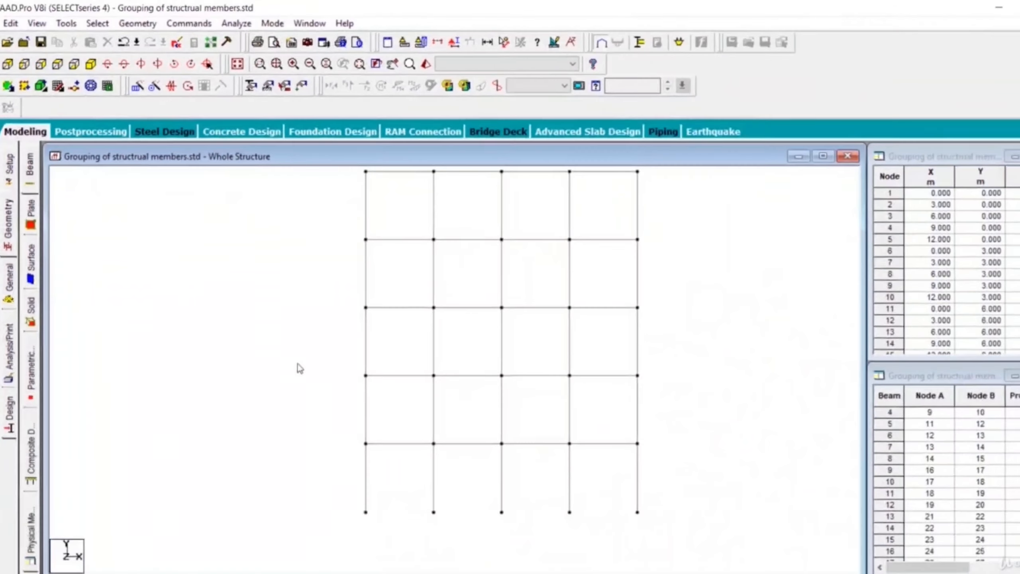
{"action": "left_click_drag", "start_coordinate": [296, 328], "coordinate": [656, 390]}
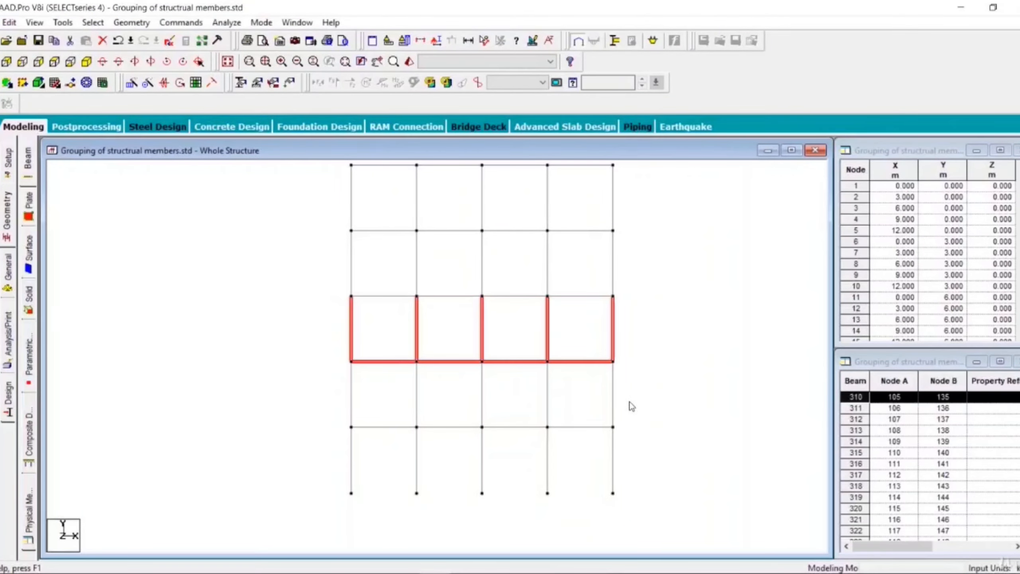
{"action": "left_click", "coordinate": [258, 343]}
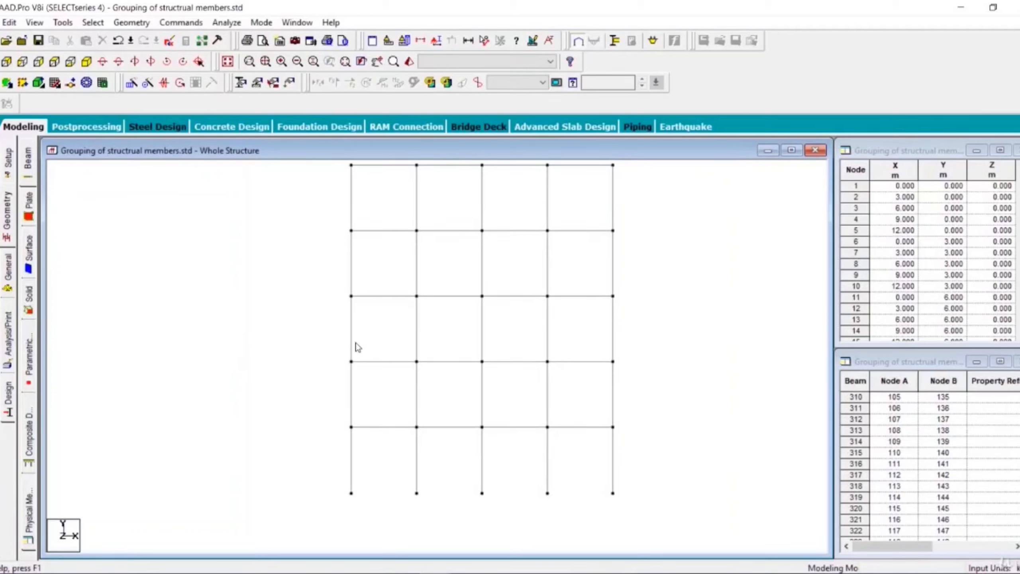
{"action": "left_click_drag", "start_coordinate": [313, 346], "coordinate": [639, 389]}
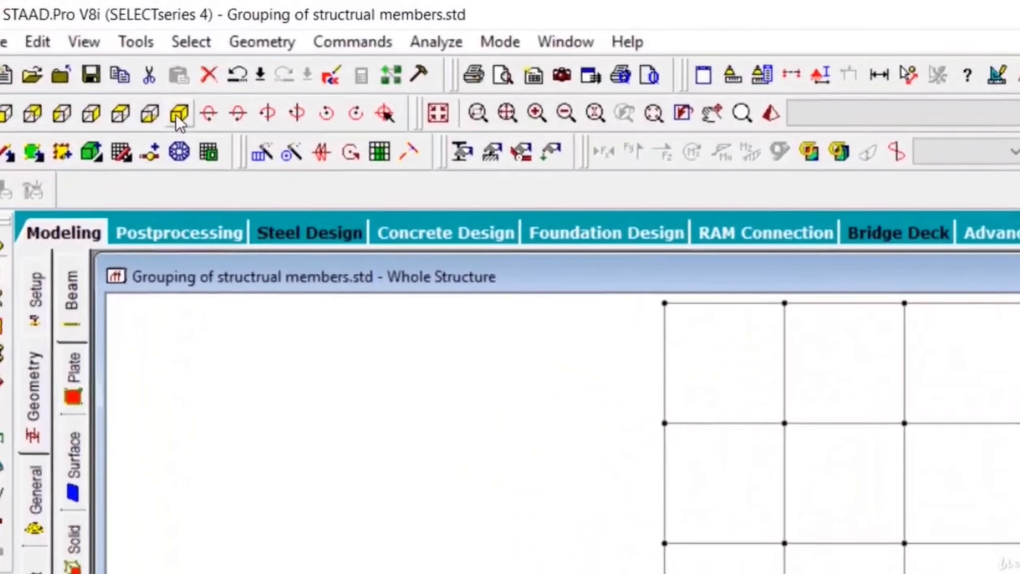
Step: Show only the selected floor beams as a new view displayed in the active window, in isometric orientation
{"action": "left_click", "coordinate": [86, 61]}
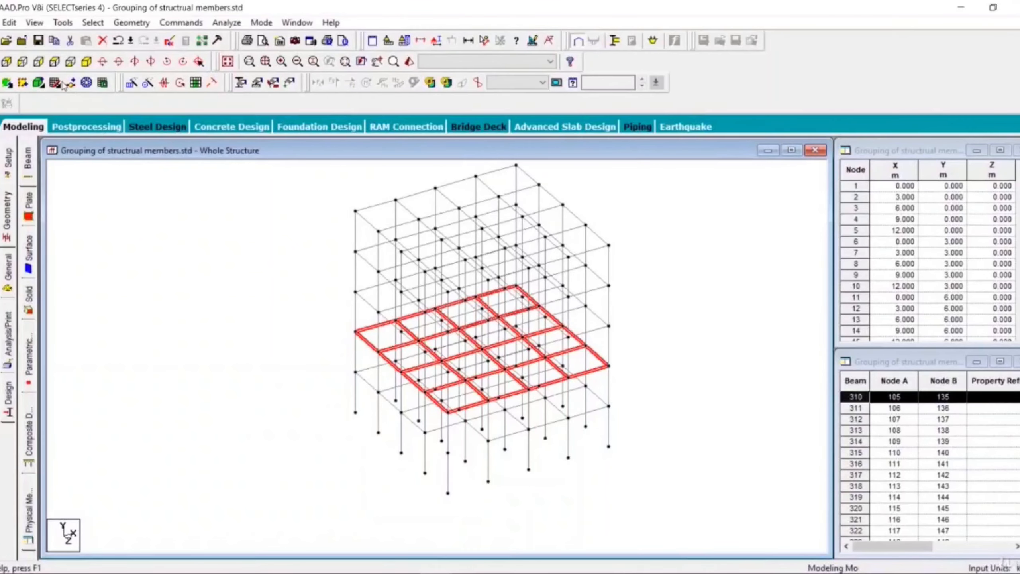
{"action": "left_click", "coordinate": [35, 22]}
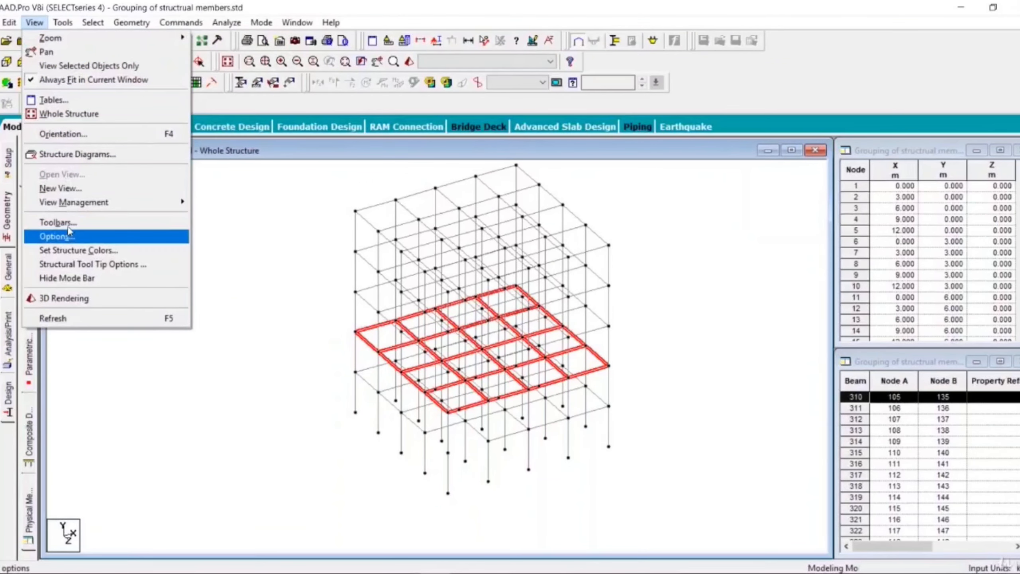
{"action": "right_click", "coordinate": [315, 287]}
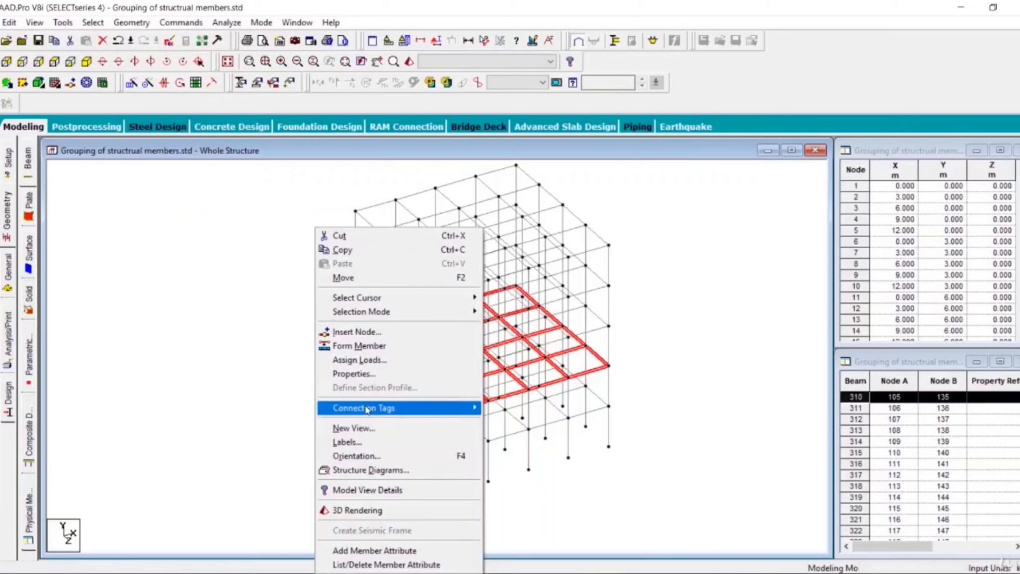
{"action": "left_click", "coordinate": [368, 429]}
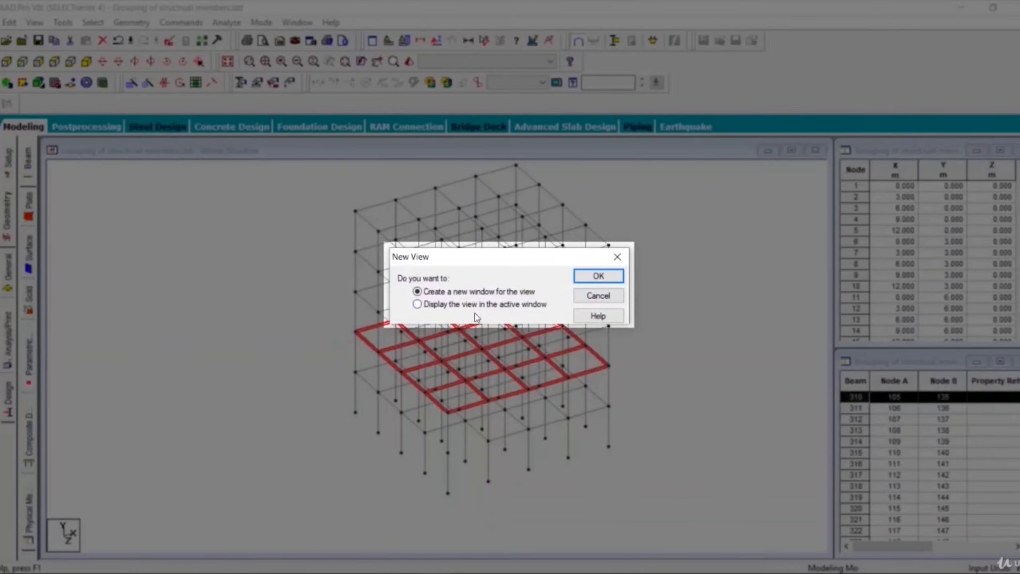
{"action": "left_click", "coordinate": [466, 307]}
{"action": "left_click", "coordinate": [589, 276]}
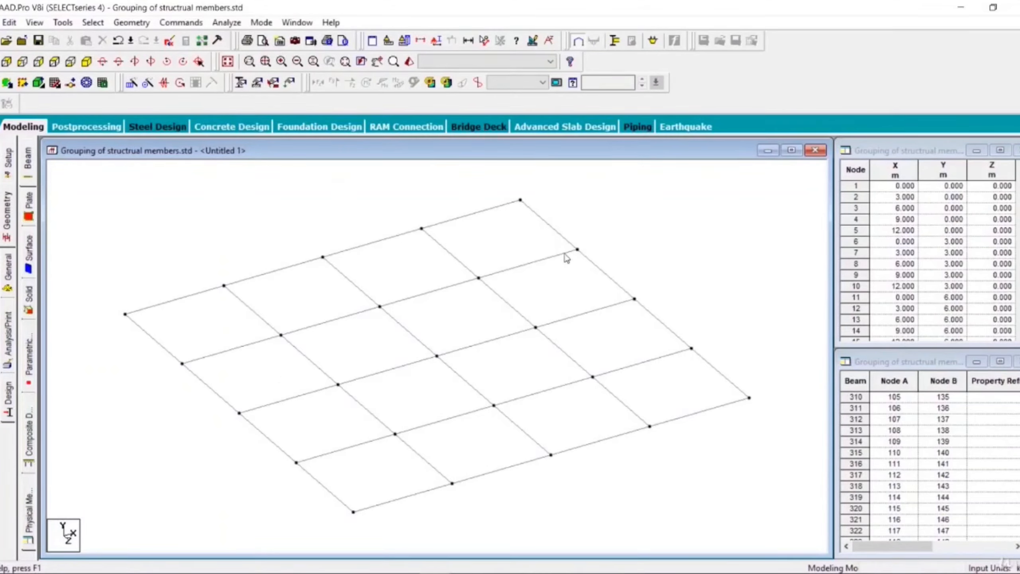
Step: Select all beams of the isolated second floor level and delete them
{"action": "left_click_drag", "start_coordinate": [80, 213], "coordinate": [776, 513]}
{"action": "key", "text": "Delete"}
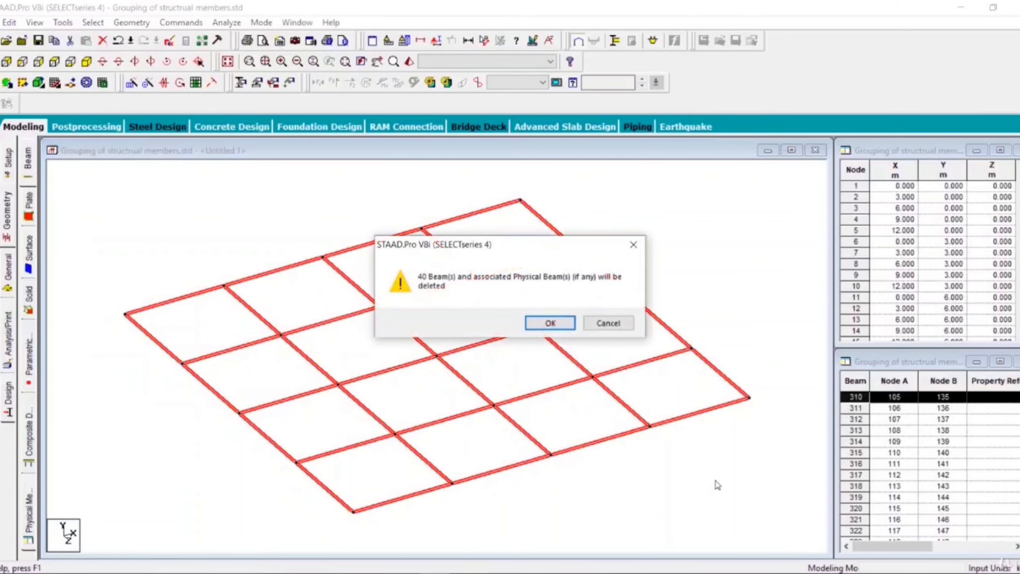
{"action": "left_click", "coordinate": [551, 323]}
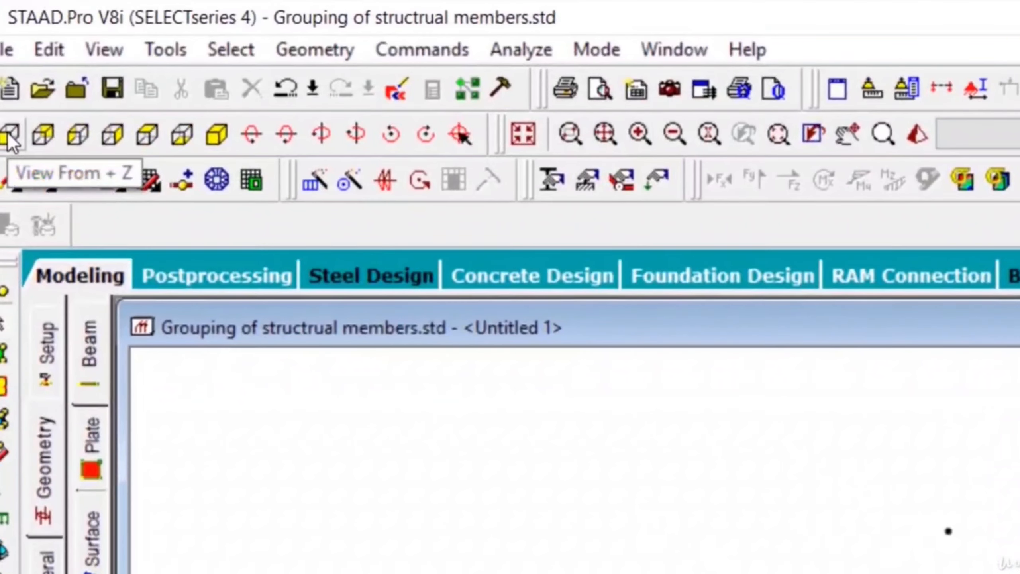
Step: Return to the isometric orientation and display the whole structure again
{"action": "left_click", "coordinate": [8, 136]}
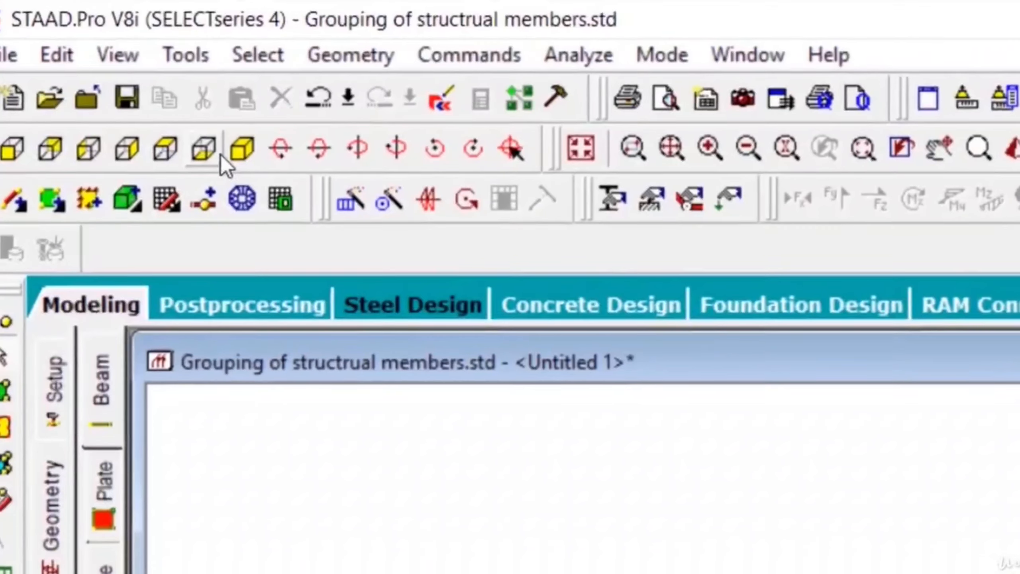
{"action": "left_click", "coordinate": [86, 61]}
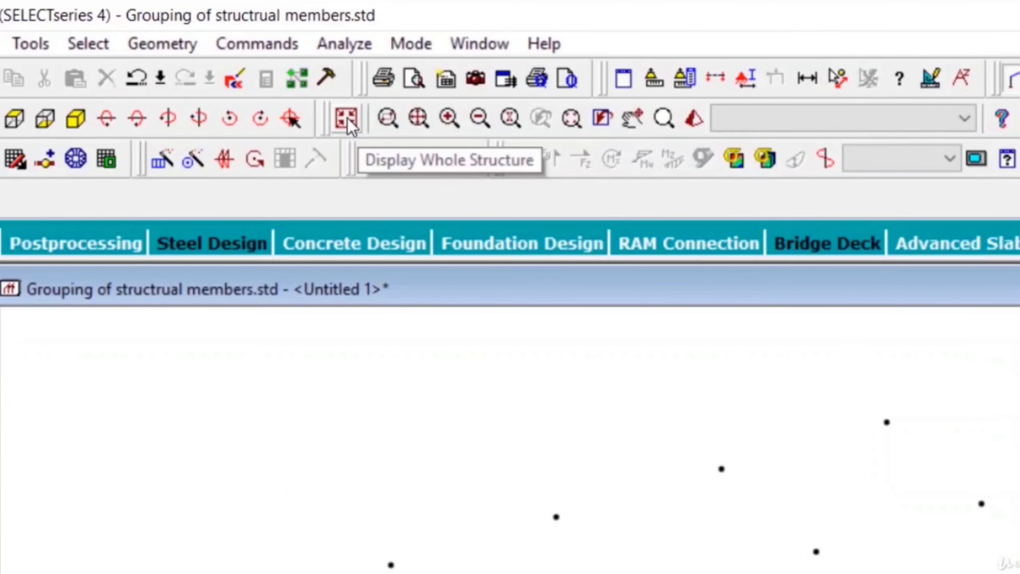
{"action": "left_click", "coordinate": [347, 118]}
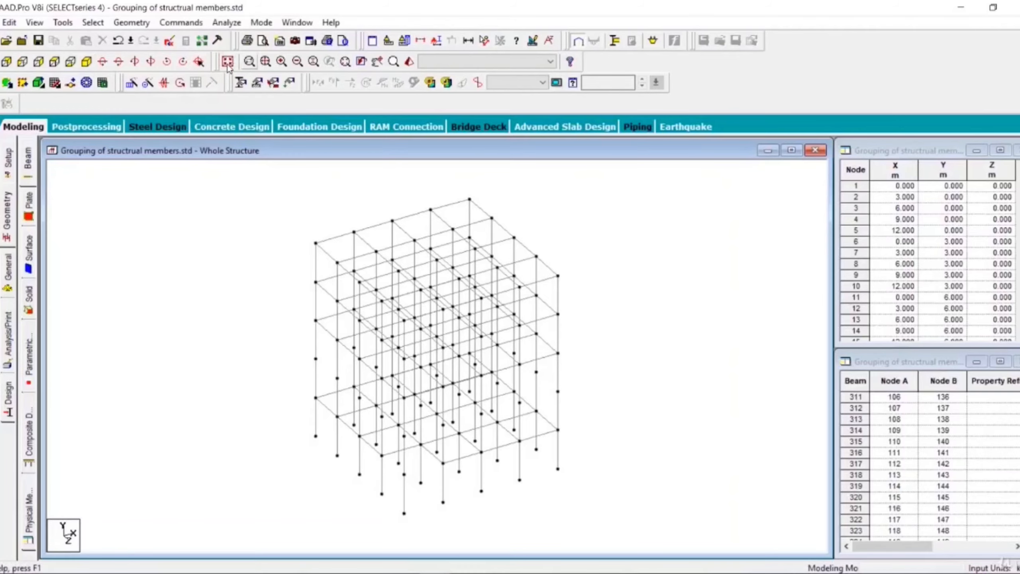
Step: Rotate the whole frame about its vertical axis to examine the level where the floor beams were deleted
{"action": "middle_click_drag", "start_coordinate": [292, 400], "coordinate": [273, 371]}
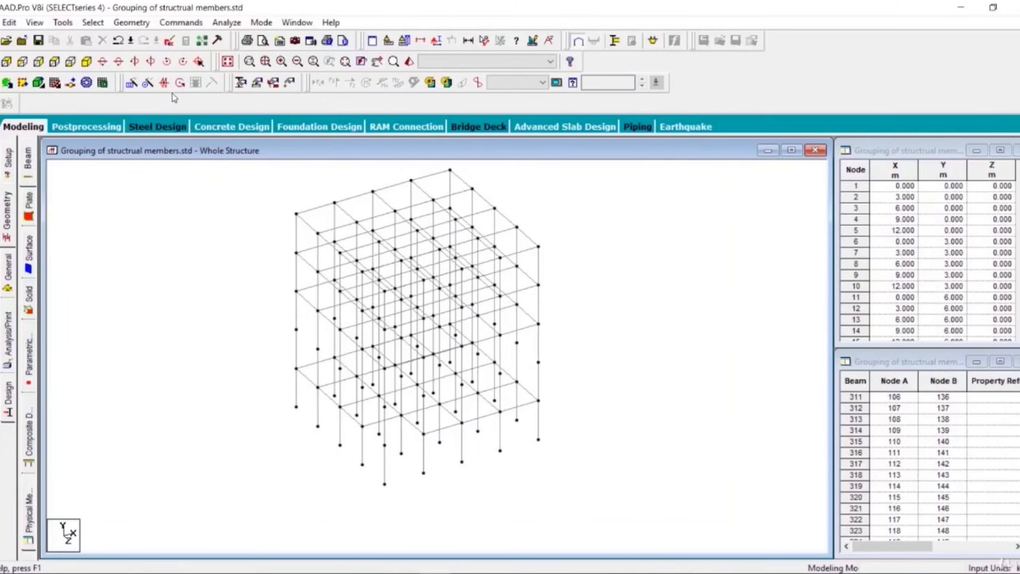
{"action": "left_click", "coordinate": [152, 61]}
{"action": "left_click", "coordinate": [152, 61]}
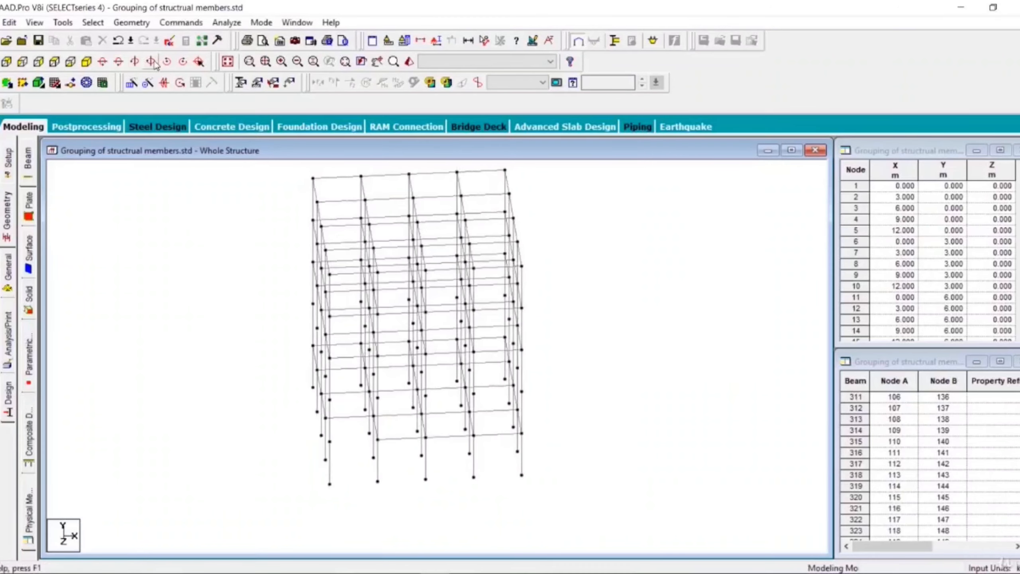
{"action": "left_click", "coordinate": [152, 61]}
{"action": "left_click", "coordinate": [152, 61]}
{"action": "left_click", "coordinate": [152, 61]}
{"action": "left_click", "coordinate": [152, 61]}
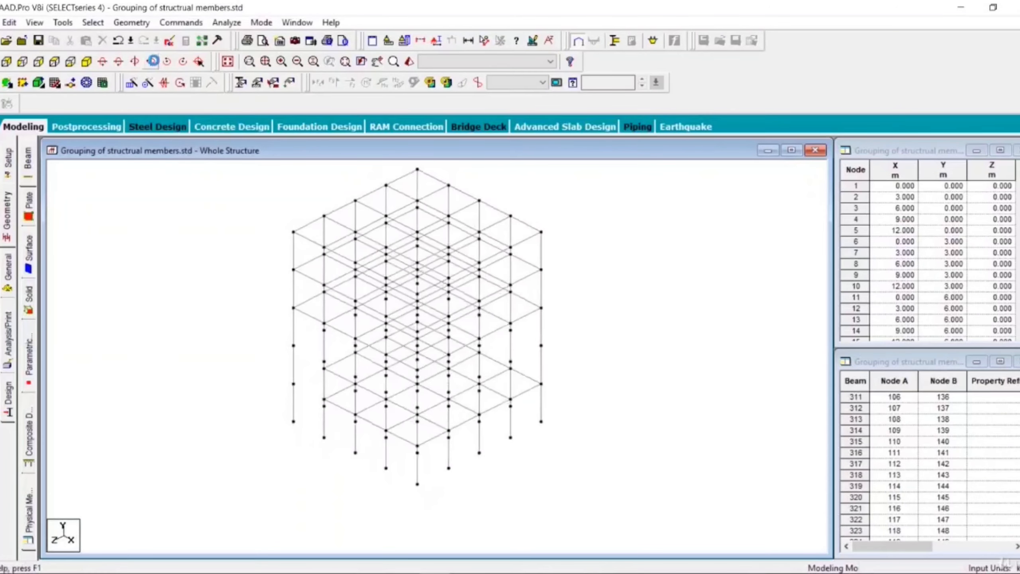
Step: Inspect the frame from further sides by turning it around its vertical axis, checking the storey without floor beams
{"action": "left_click", "coordinate": [151, 62]}
{"action": "left_click", "coordinate": [152, 61]}
{"action": "left_click", "coordinate": [152, 61]}
{"action": "left_click", "coordinate": [152, 61]}
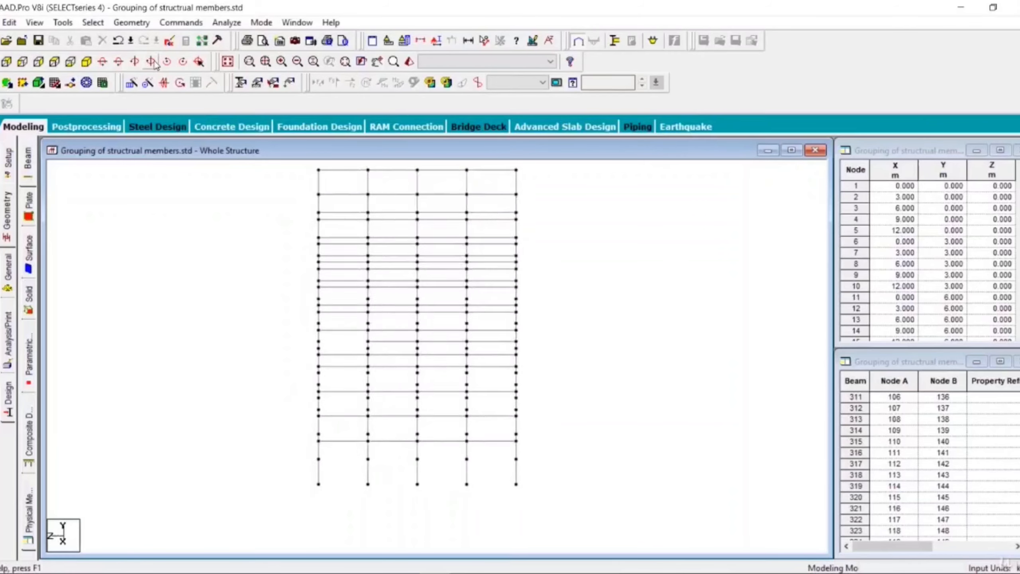
{"action": "left_click", "coordinate": [152, 62]}
{"action": "left_click", "coordinate": [152, 61]}
{"action": "left_click", "coordinate": [151, 62]}
{"action": "left_click", "coordinate": [152, 61]}
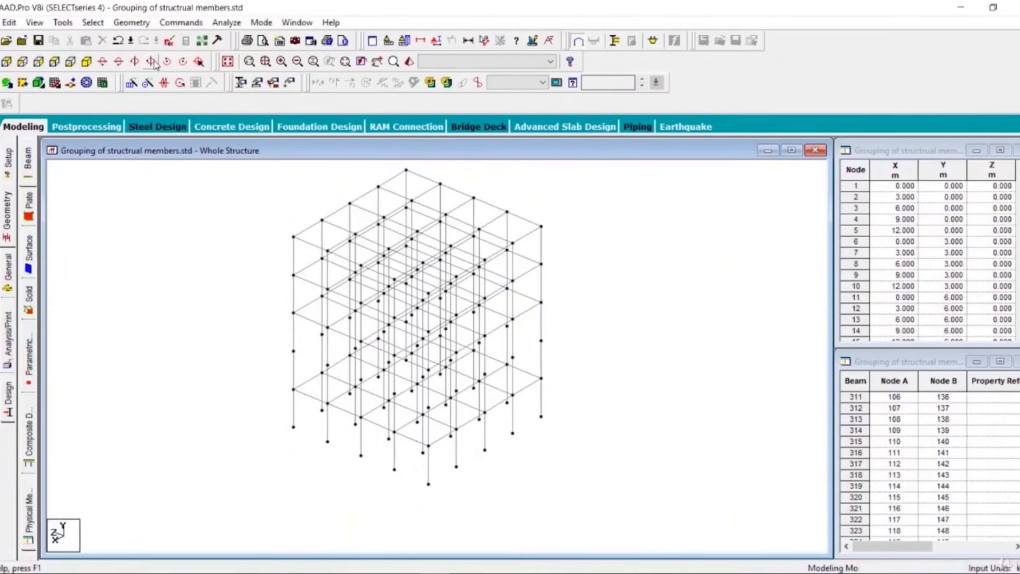
Step: In the front view, select all roof beams and the columns of the uppermost storey with a selection window
{"action": "left_click", "coordinate": [1, 61]}
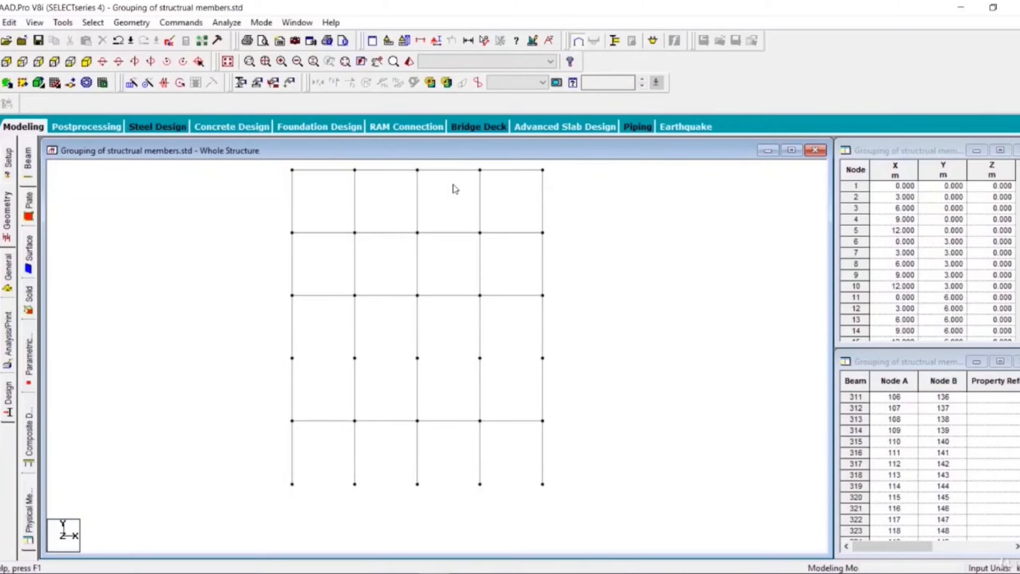
{"action": "middle_click_drag", "start_coordinate": [336, 302], "coordinate": [341, 396]}
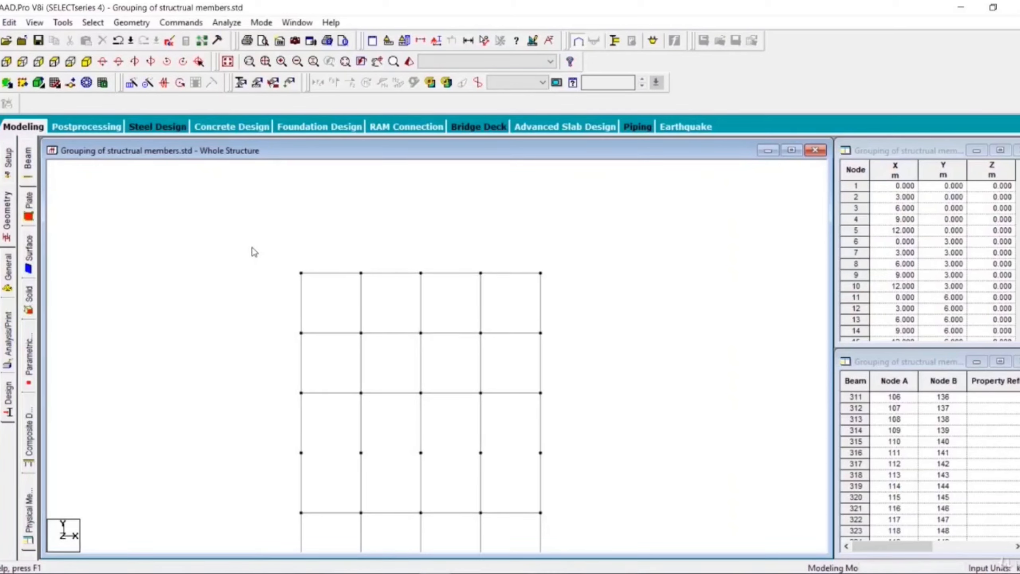
{"action": "left_click_drag", "start_coordinate": [251, 247], "coordinate": [585, 323]}
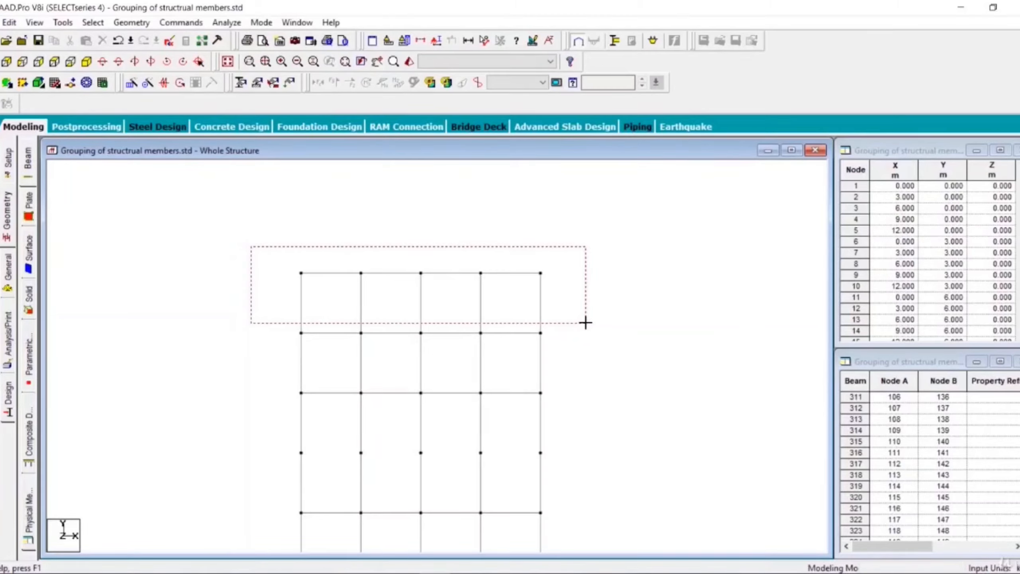
{"action": "left_click_drag", "start_coordinate": [586, 322], "coordinate": [584, 322]}
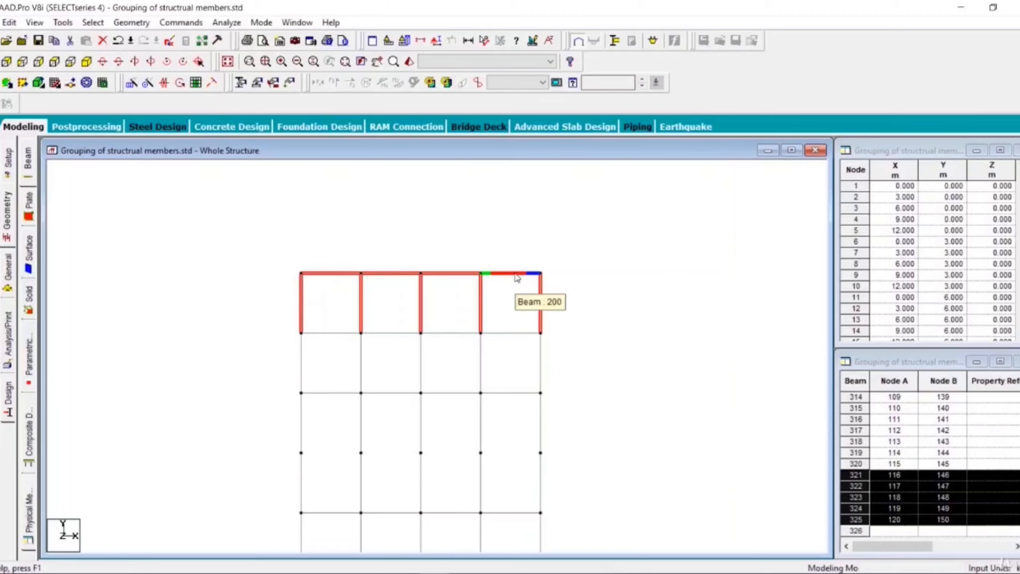
Step: Show only the selected top-storey beams and columns as a new view in the active window, in isometric orientation
{"action": "left_click", "coordinate": [86, 62]}
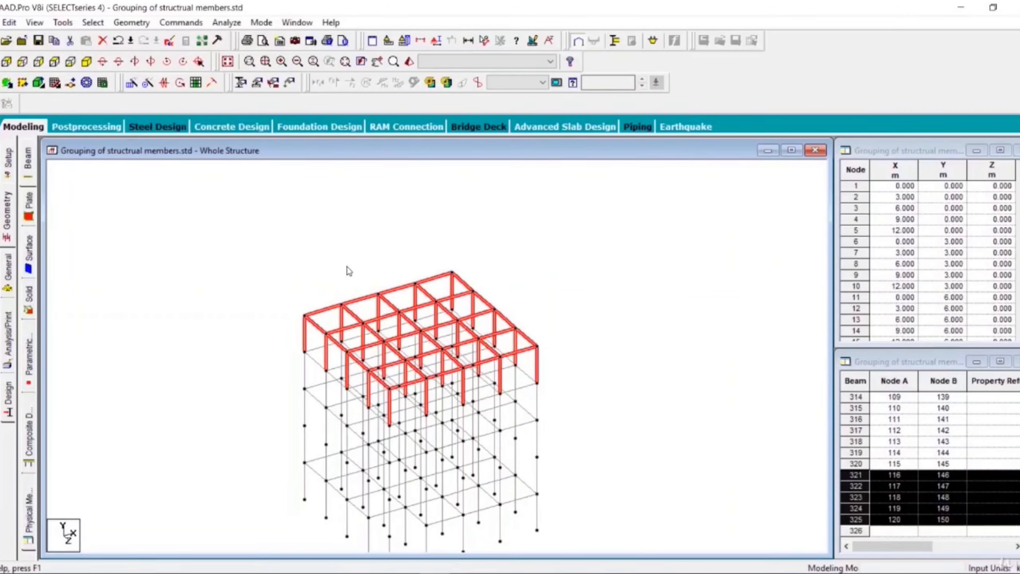
{"action": "right_click", "coordinate": [308, 236]}
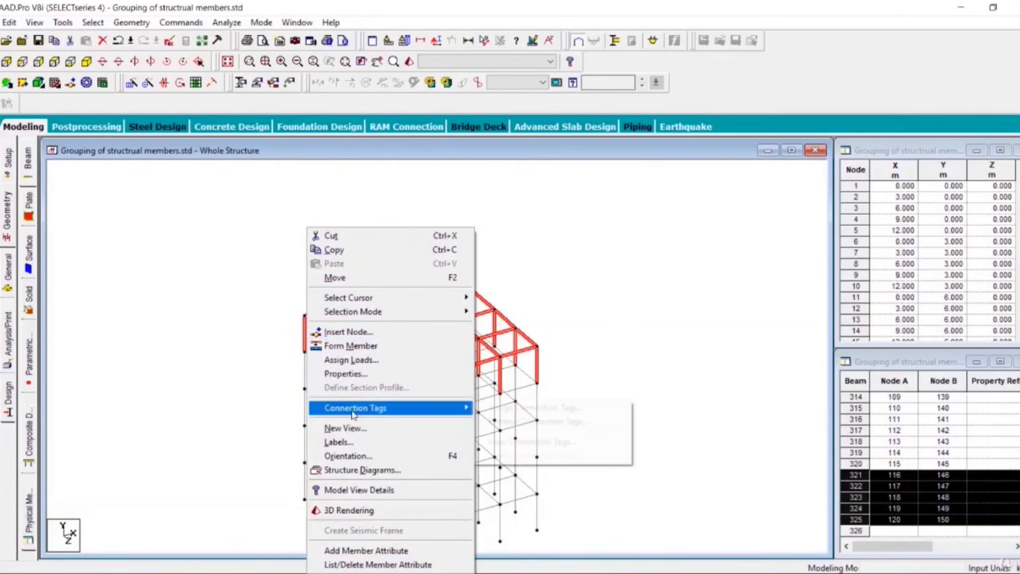
{"action": "left_click", "coordinate": [345, 428]}
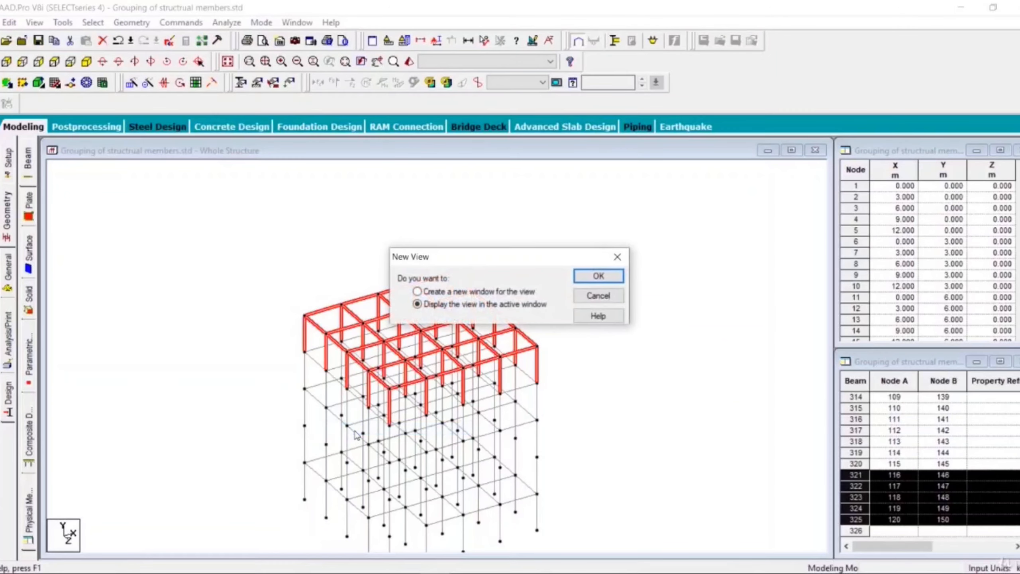
{"action": "left_click", "coordinate": [581, 276]}
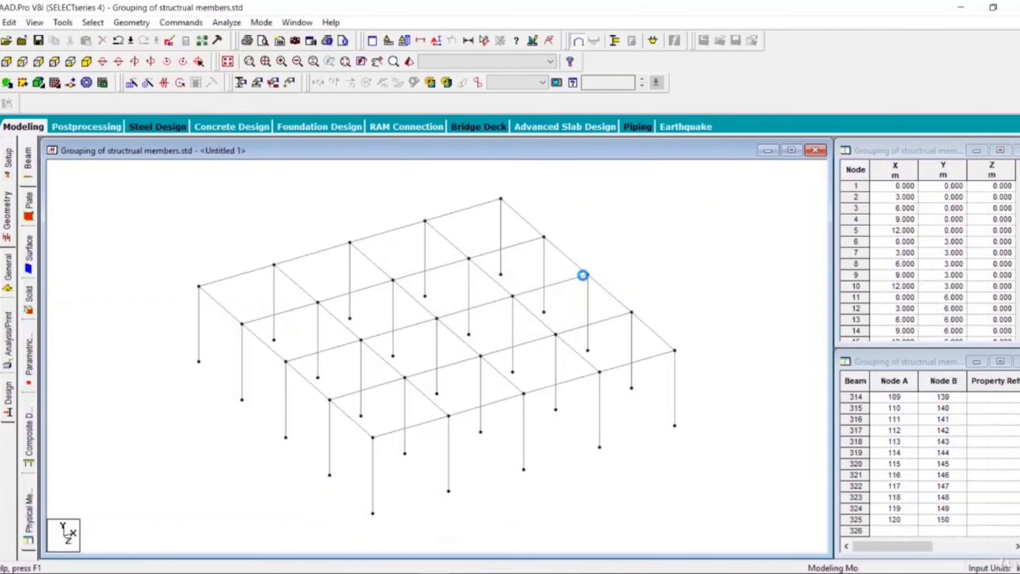
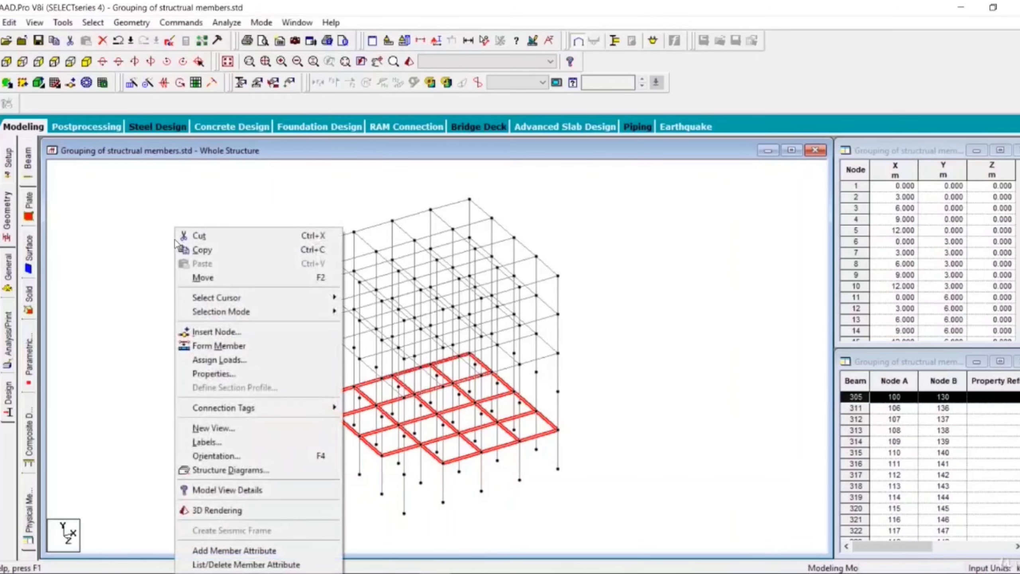
Step: Show only the selected floor beams as a new view in the active window and save that view as "First Floor"
{"action": "left_click", "coordinate": [222, 428]}
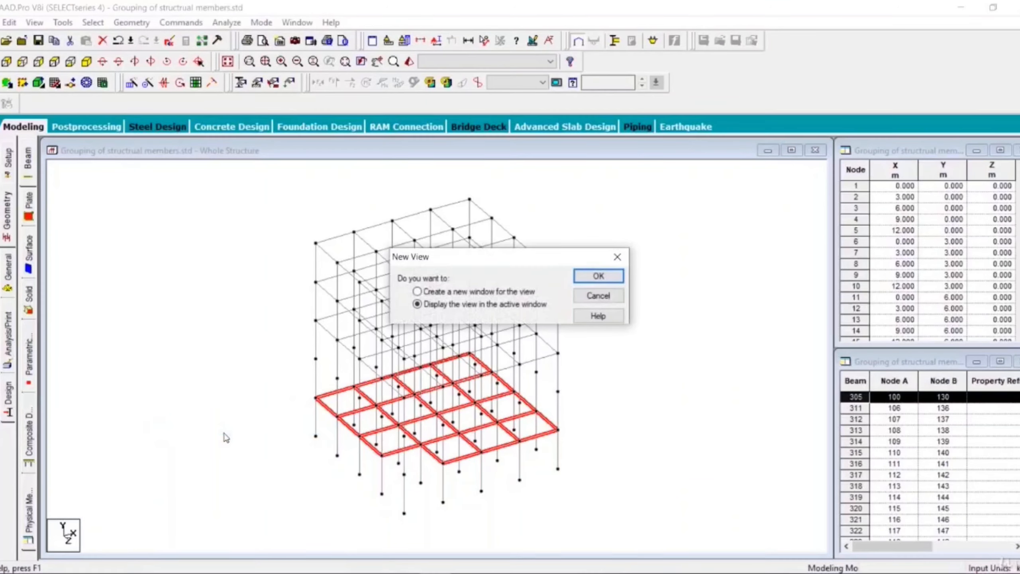
{"action": "left_click", "coordinate": [586, 279]}
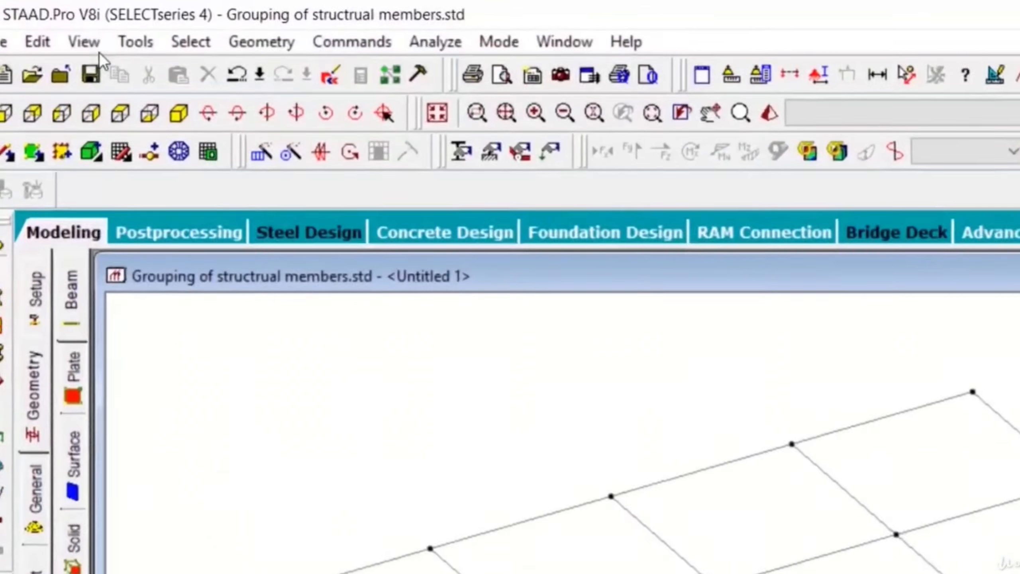
{"action": "left_click", "coordinate": [34, 22]}
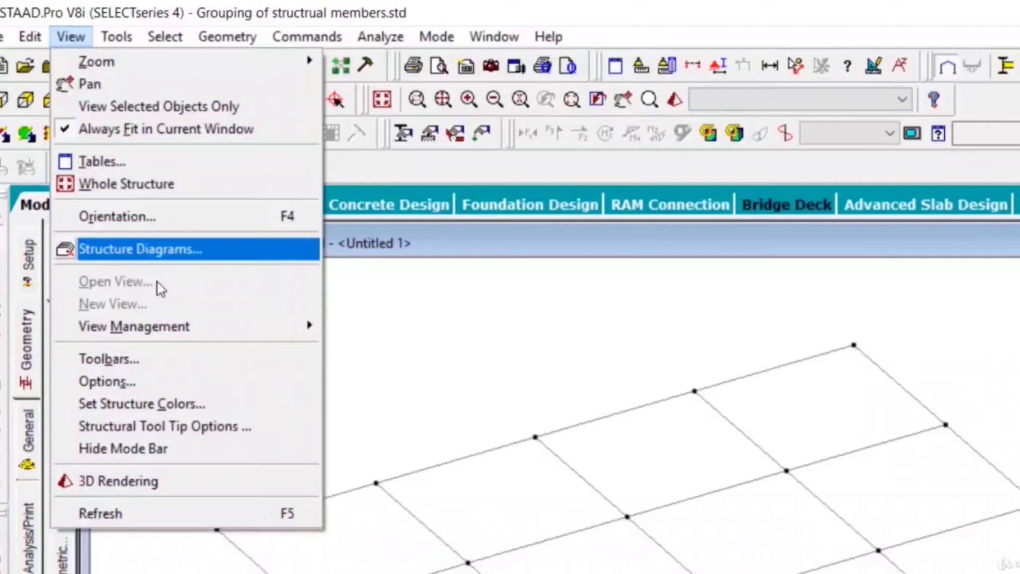
{"action": "mouse_move", "coordinate": [207, 392]}
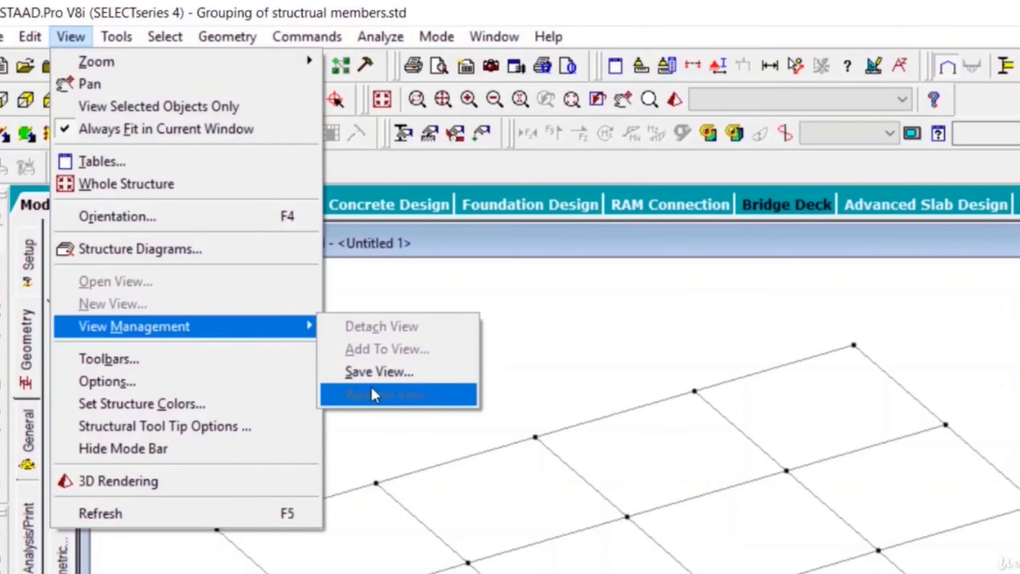
{"action": "left_click", "coordinate": [379, 373]}
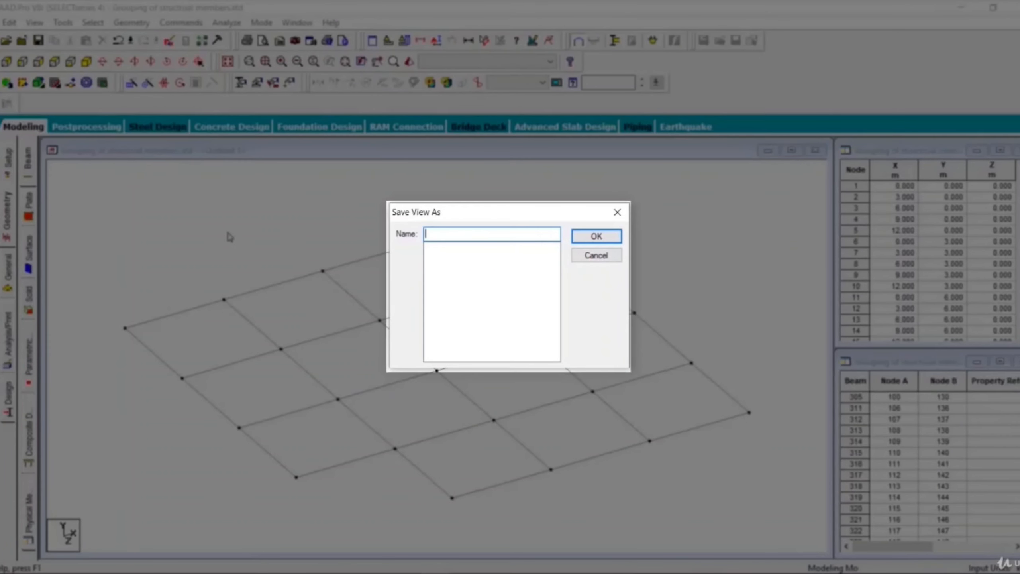
{"action": "type", "text": "First Floor"}
{"action": "left_click", "coordinate": [595, 237]}
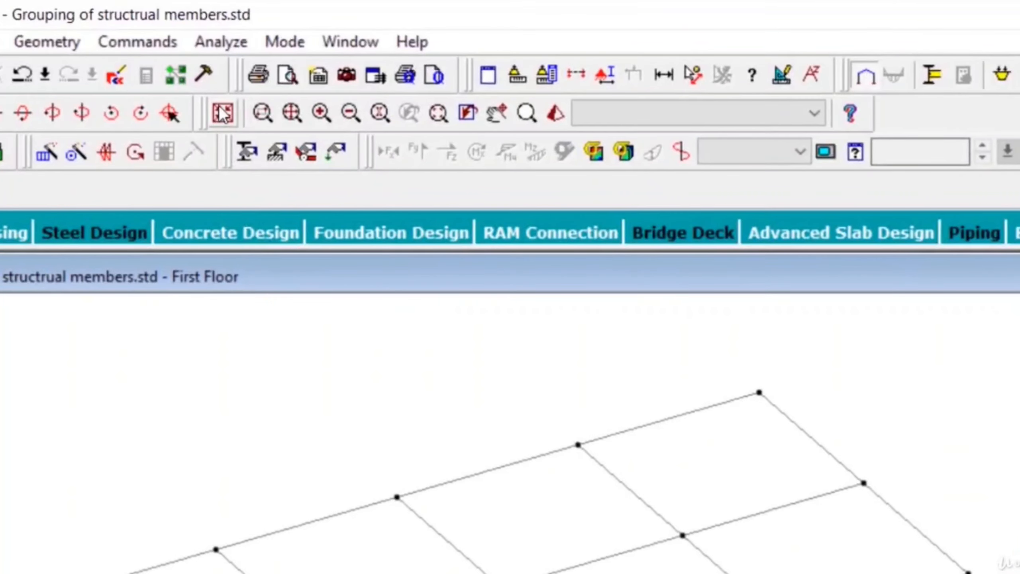
Step: Return to the whole structure and reopen the saved First Floor view in the active window
{"action": "left_click", "coordinate": [222, 113]}
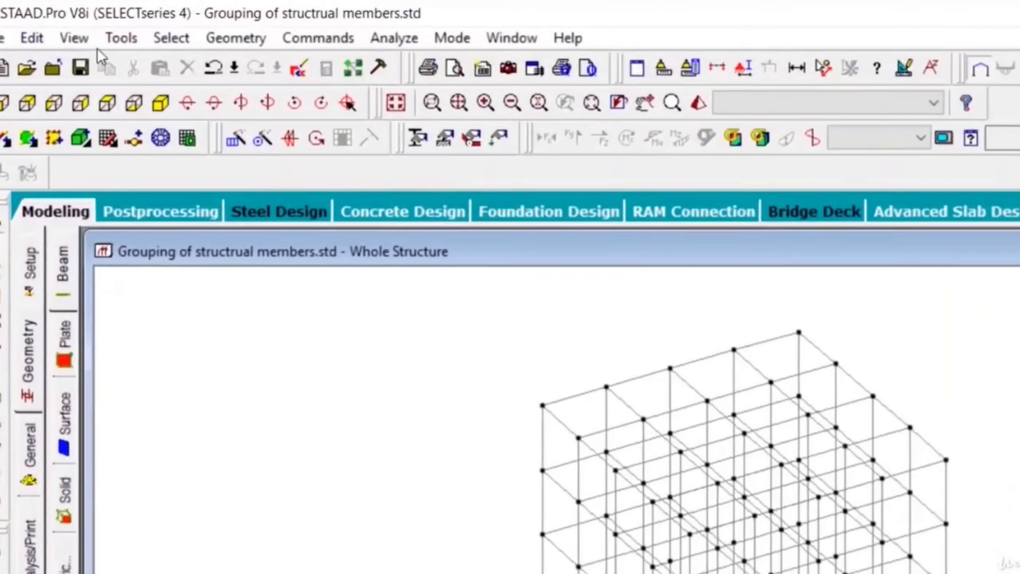
{"action": "left_click", "coordinate": [41, 23]}
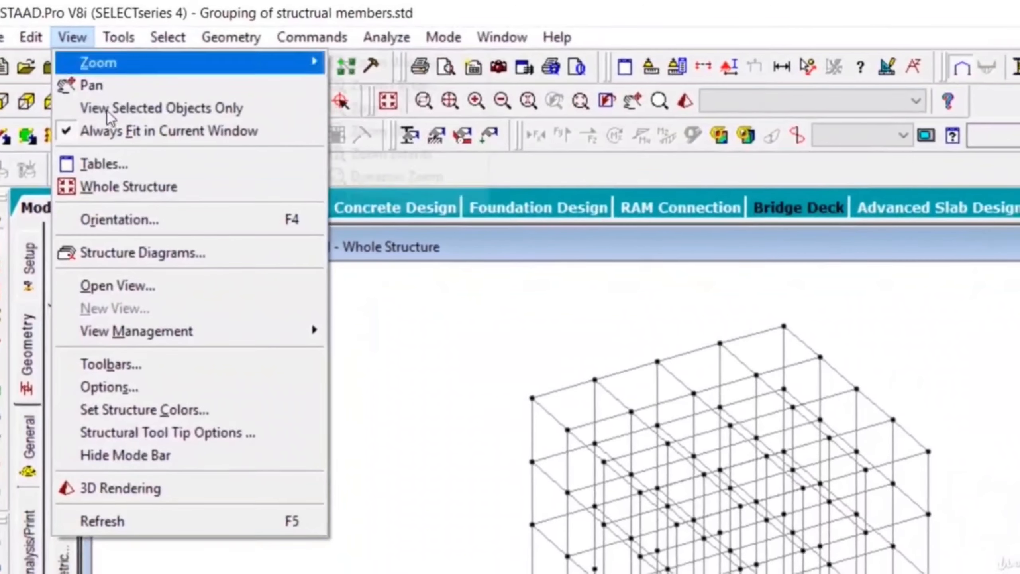
{"action": "left_click", "coordinate": [149, 293]}
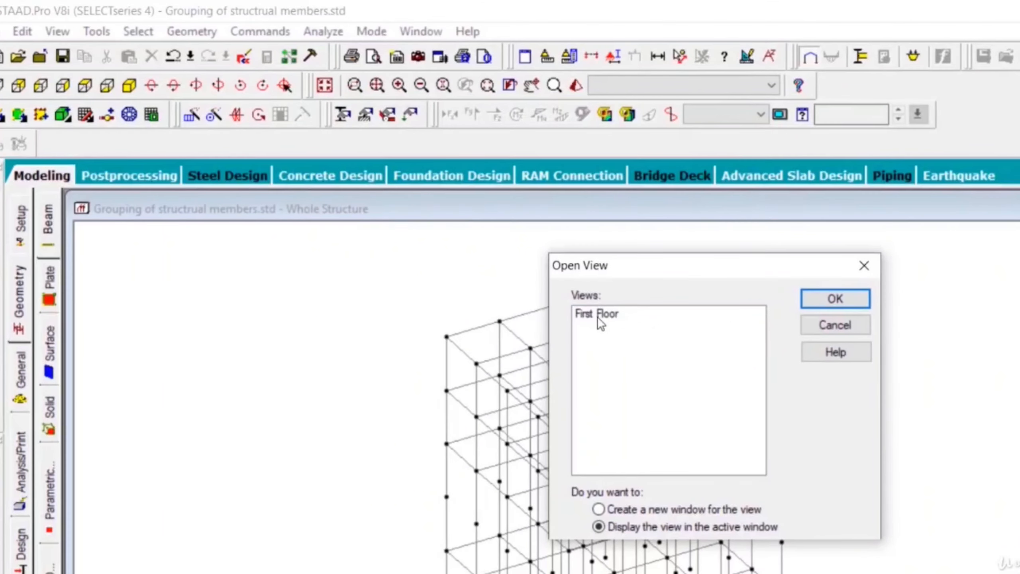
{"action": "left_click", "coordinate": [598, 317]}
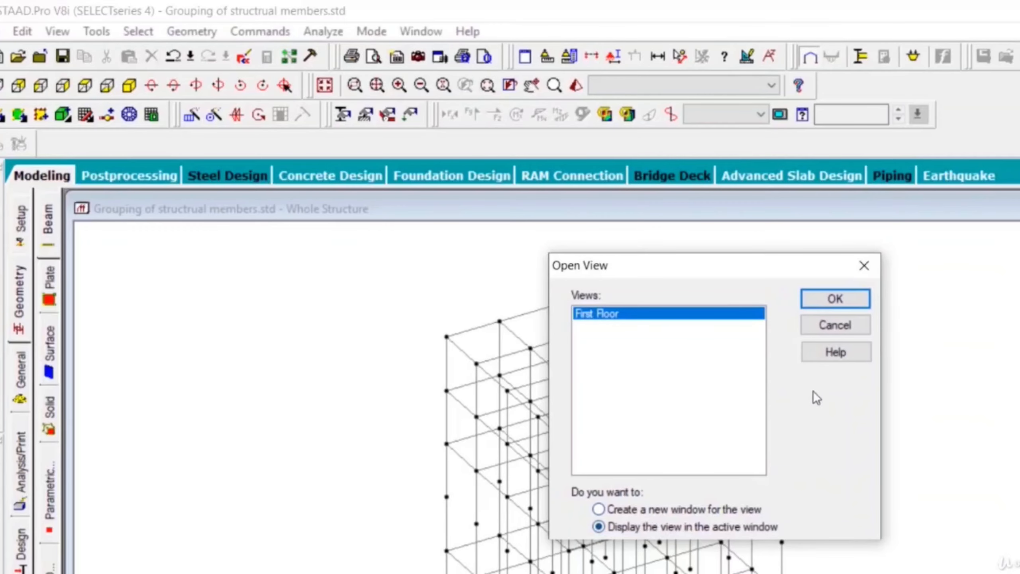
{"action": "left_click", "coordinate": [833, 298]}
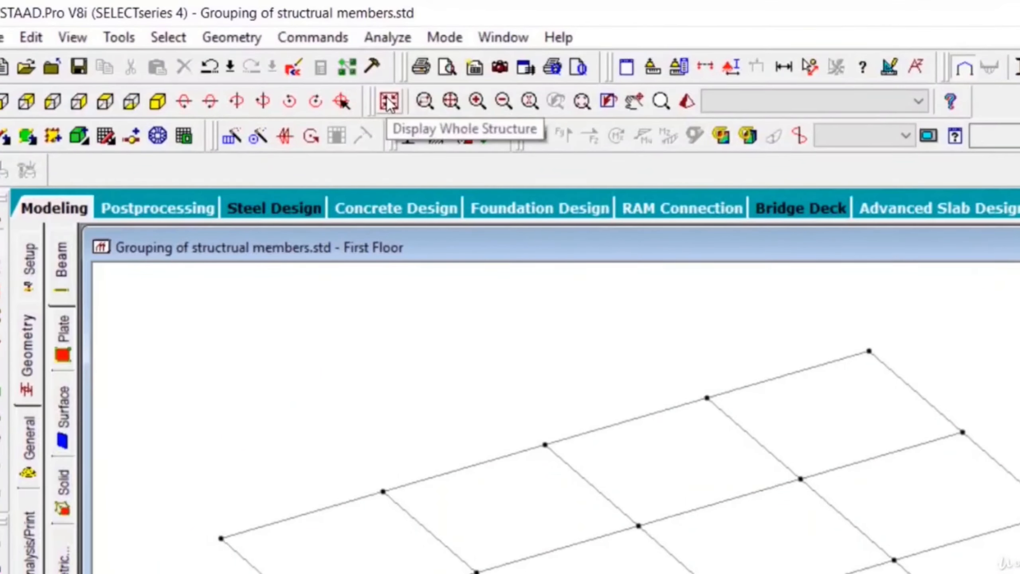
{"action": "left_click", "coordinate": [389, 103]}
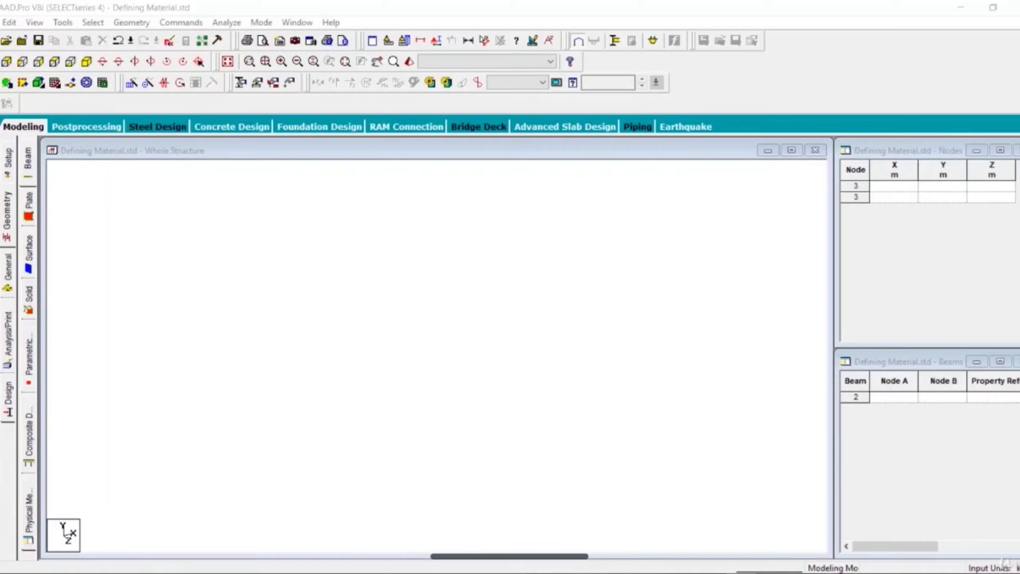
Step: In the Defining Material model, create two nodes at X 0, Y 0, Z 0 and X 0, Y 5, Z 0 m
{"action": "left_click", "coordinate": [892, 187]}
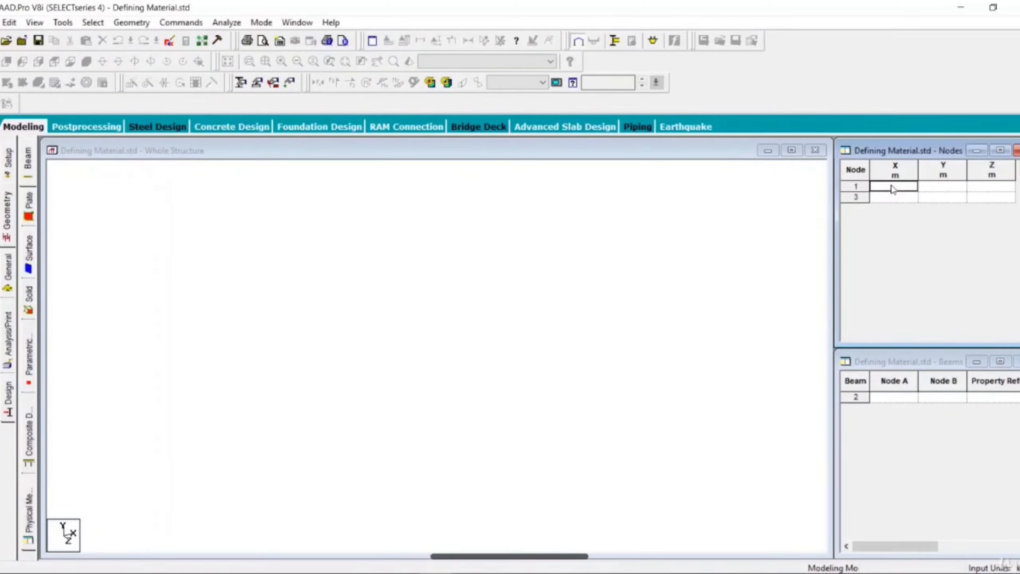
{"action": "type", "text": "0"}
{"action": "key", "text": "Tab"}
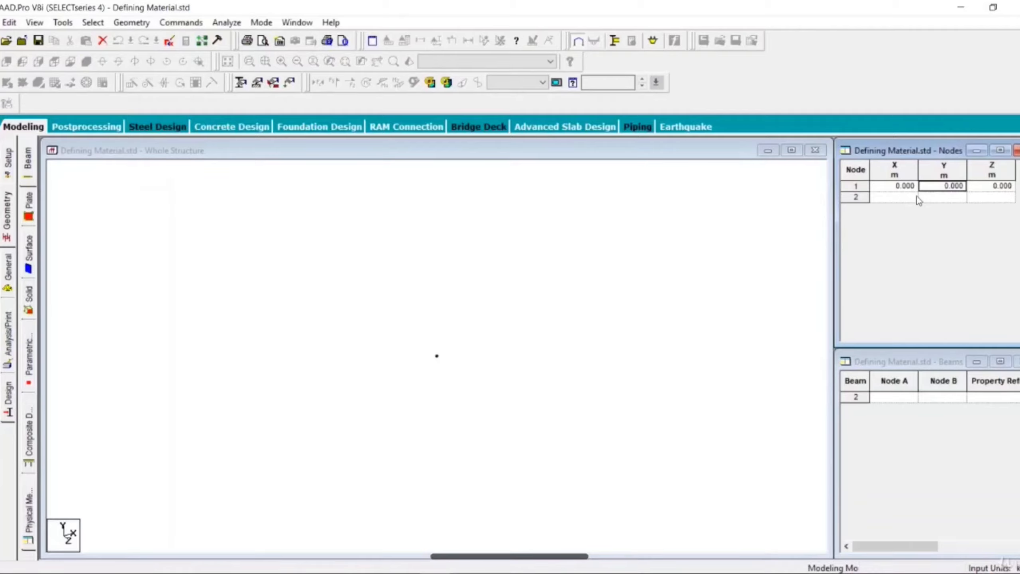
{"action": "left_click", "coordinate": [901, 196]}
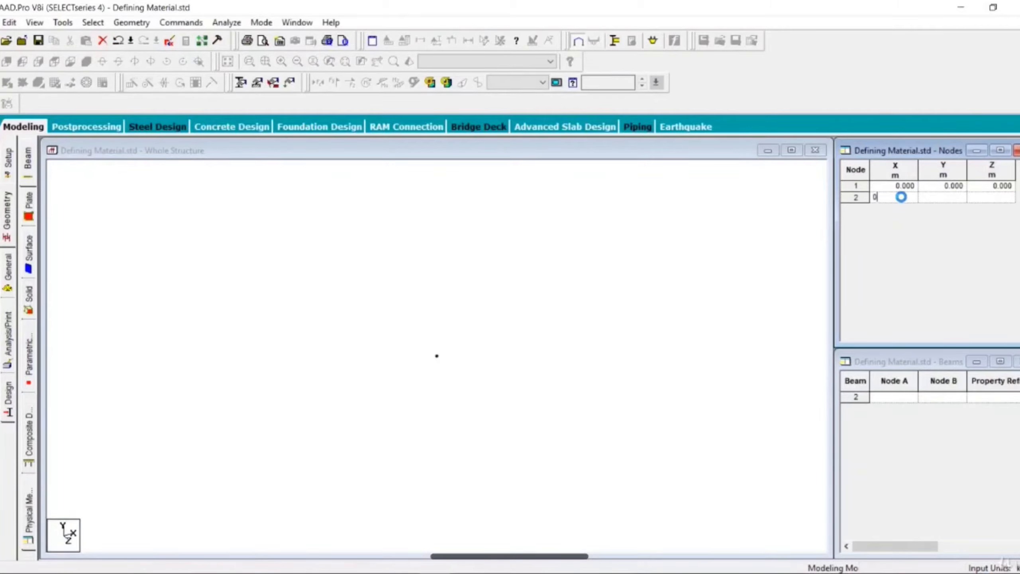
{"action": "left_click", "coordinate": [942, 199]}
{"action": "type", "text": "5"}
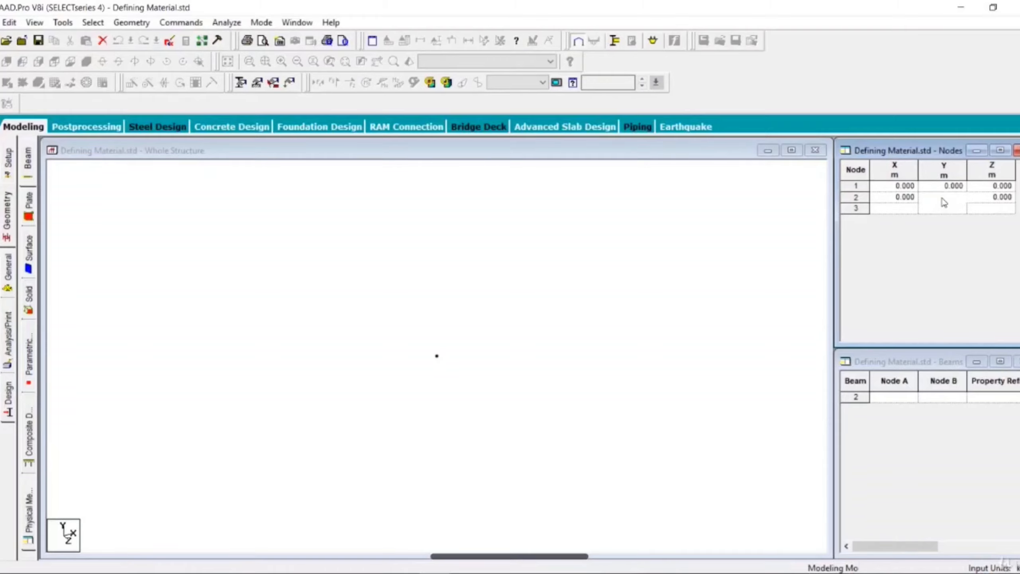
{"action": "key", "text": "Tab"}
{"action": "scroll", "coordinate": [374, 274], "scroll_direction": "down", "scroll_amount": 9}
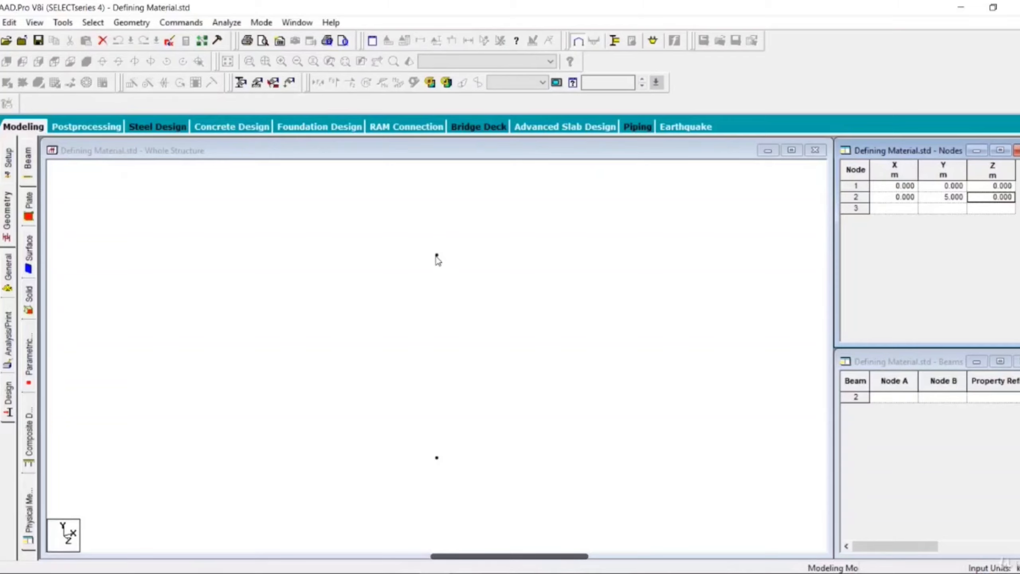
Step: Add a vertical beam from the lower node to the upper node
{"action": "left_click", "coordinate": [119, 151]}
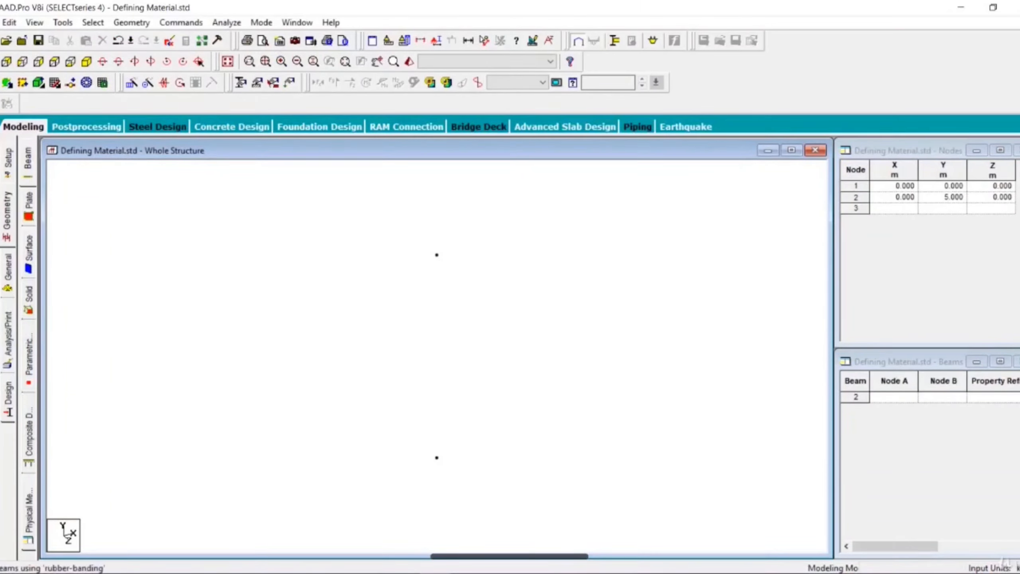
{"action": "left_click", "coordinate": [8, 103]}
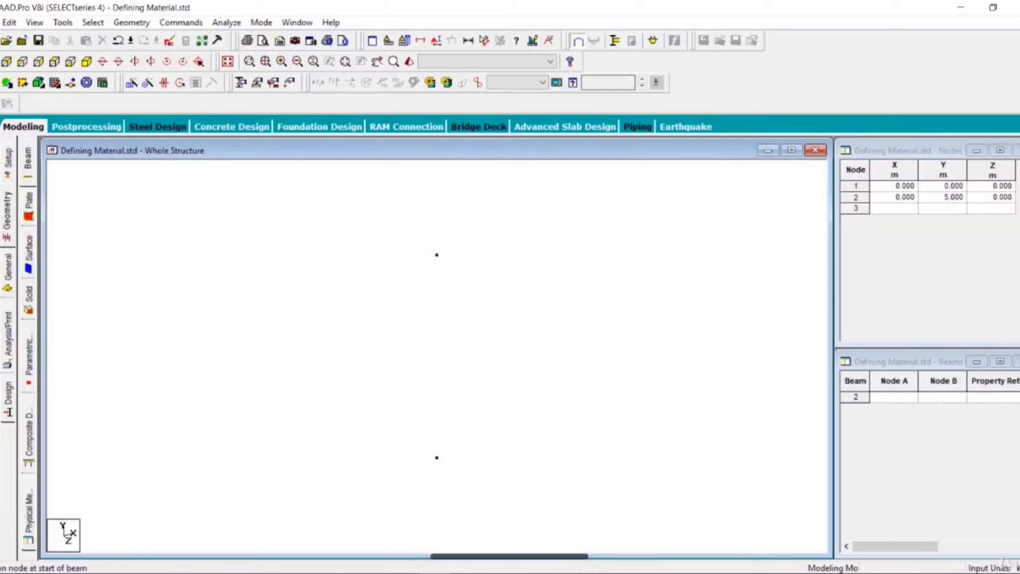
{"action": "left_click", "coordinate": [437, 458]}
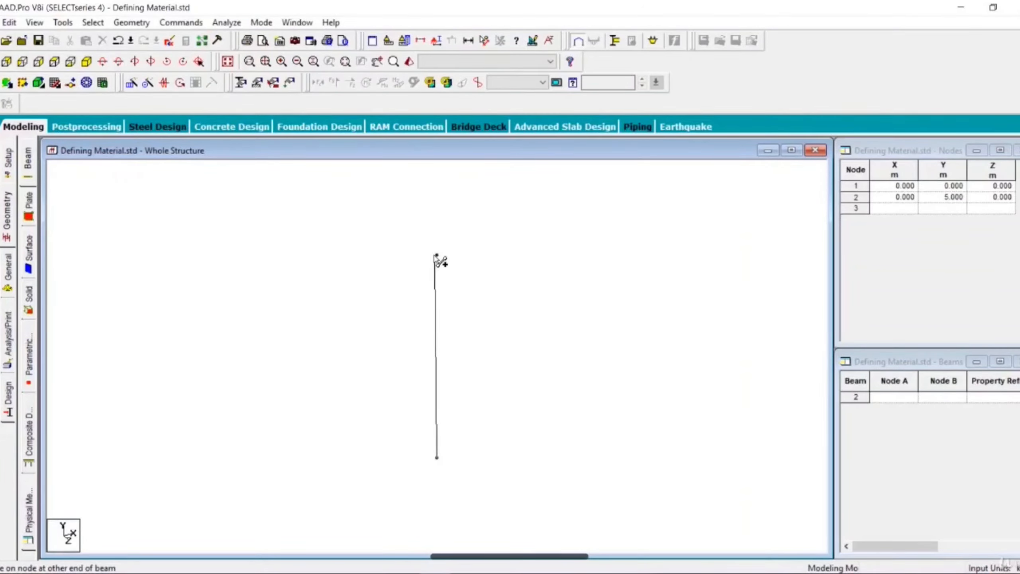
{"action": "left_click", "coordinate": [437, 255]}
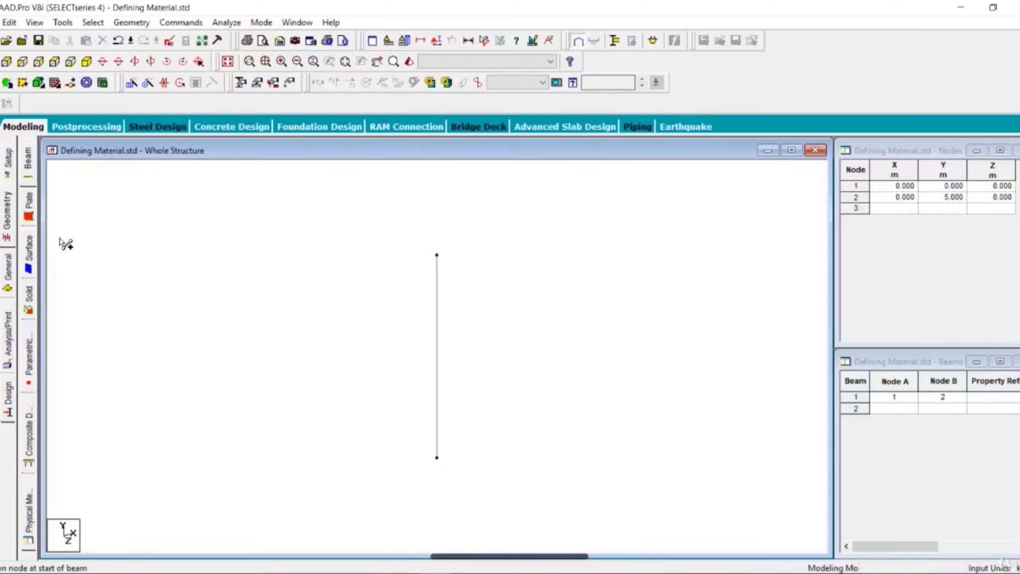
Step: Define a rectangular section property with YD 0.1 m, ZD 0.1 m and CONCRETE as material
{"action": "left_click", "coordinate": [8, 268]}
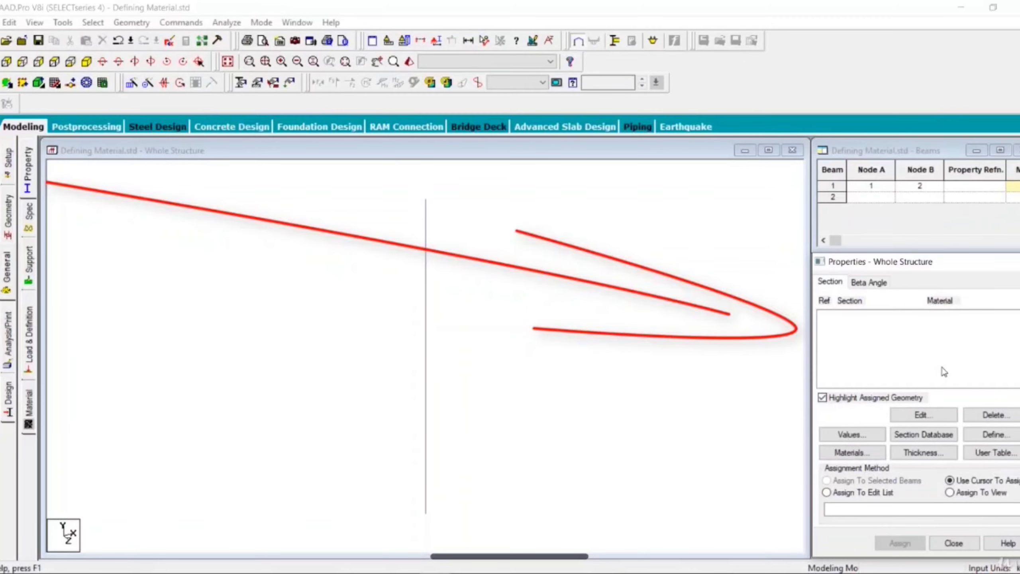
{"action": "left_click", "coordinate": [991, 435]}
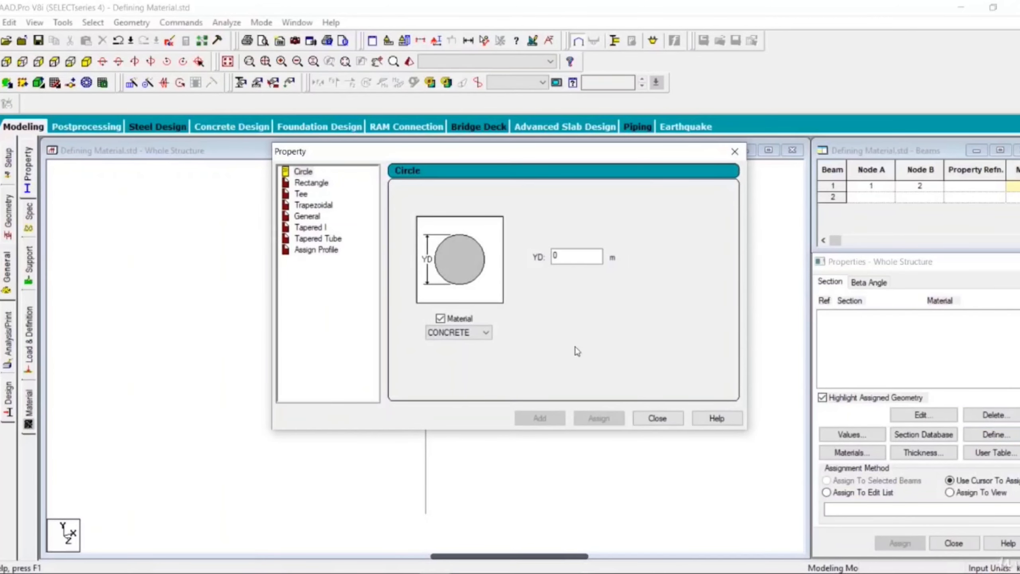
{"action": "left_click", "coordinate": [311, 183]}
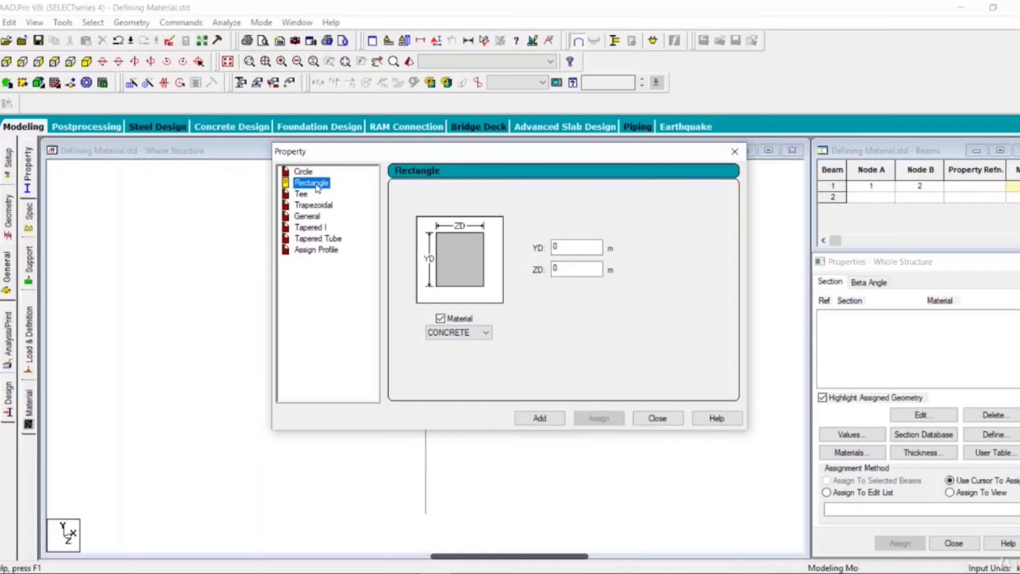
{"action": "double_click", "coordinate": [579, 248]}
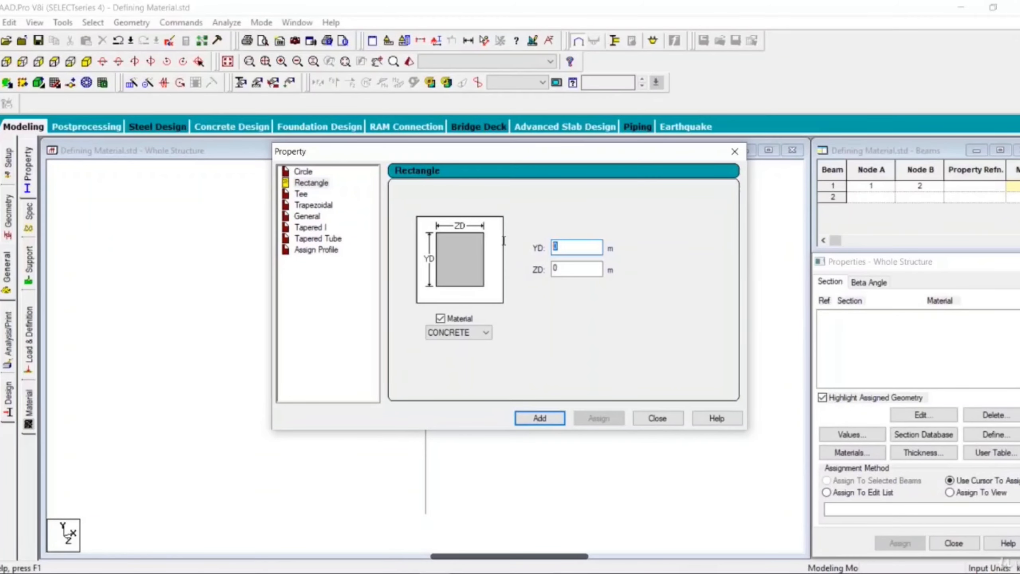
{"action": "type", "text": "0.1"}
{"action": "left_click_drag", "start_coordinate": [570, 270], "coordinate": [536, 269]}
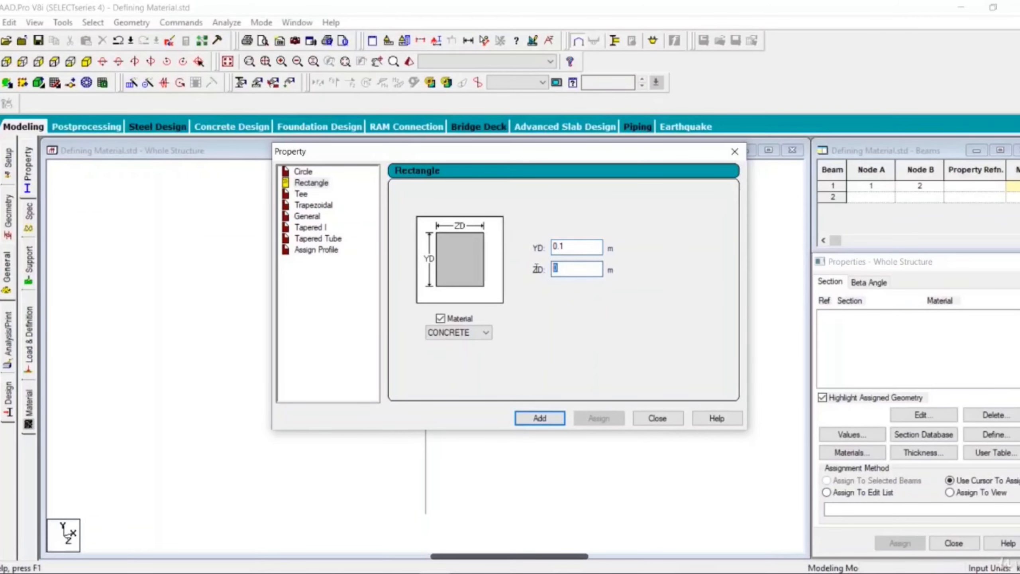
{"action": "type", "text": "0.1"}
{"action": "left_click", "coordinate": [545, 416]}
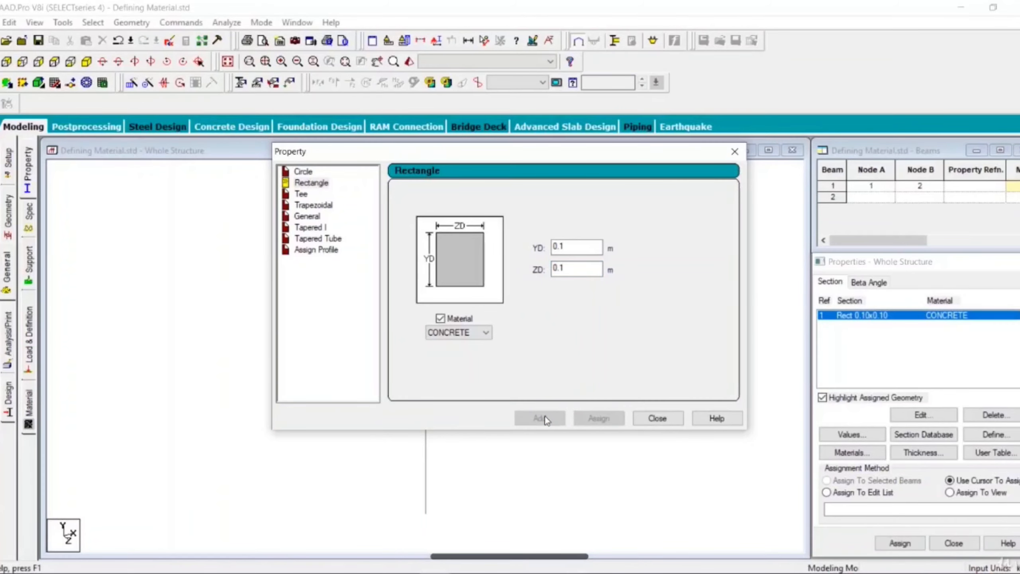
Step: Review the available section materials, and add a second 0.1 x 0.1 m rectangular section with no material assigned
{"action": "left_click", "coordinate": [460, 333]}
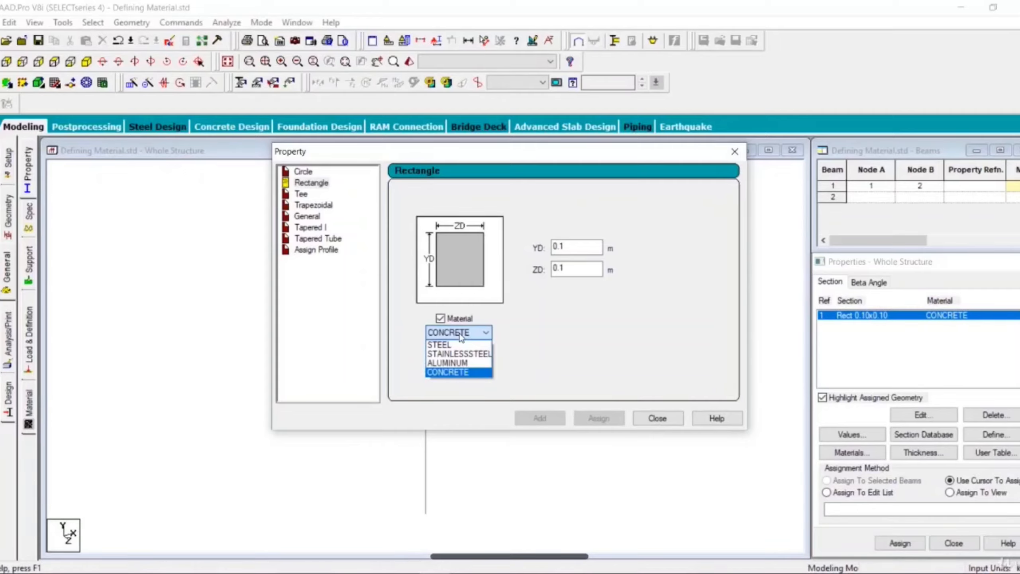
{"action": "left_click", "coordinate": [460, 334]}
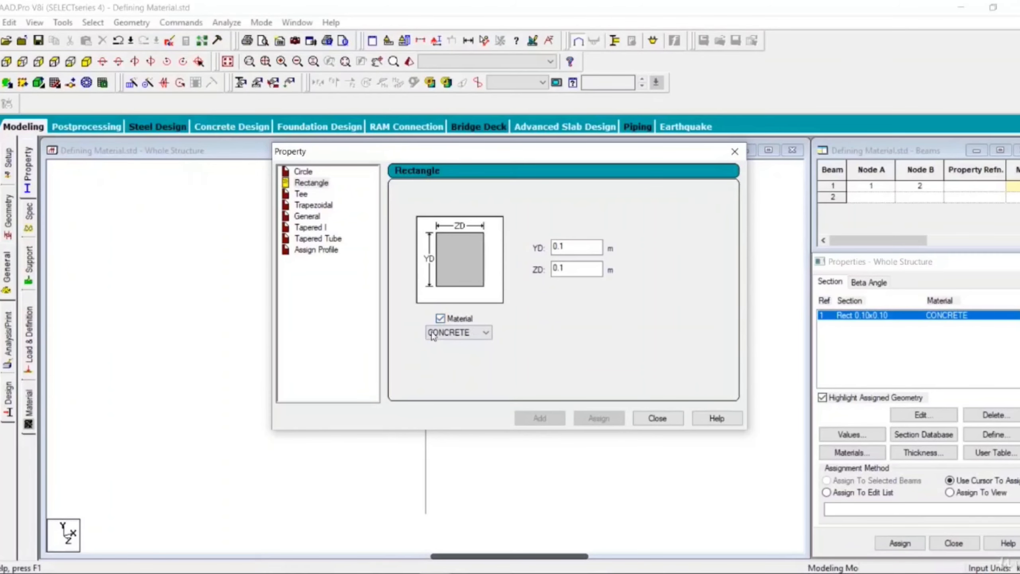
{"action": "left_click", "coordinate": [448, 319]}
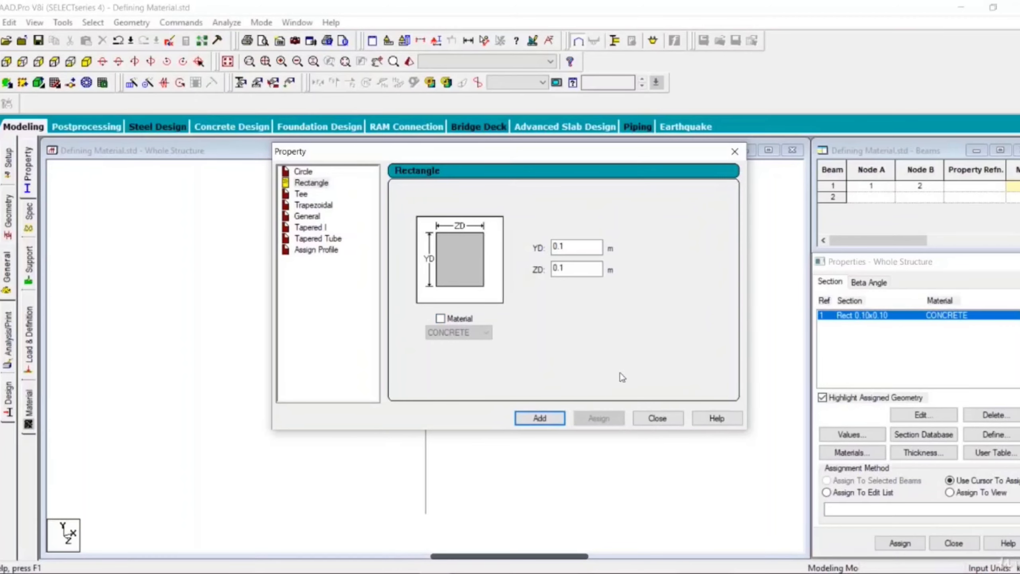
{"action": "left_click", "coordinate": [549, 418]}
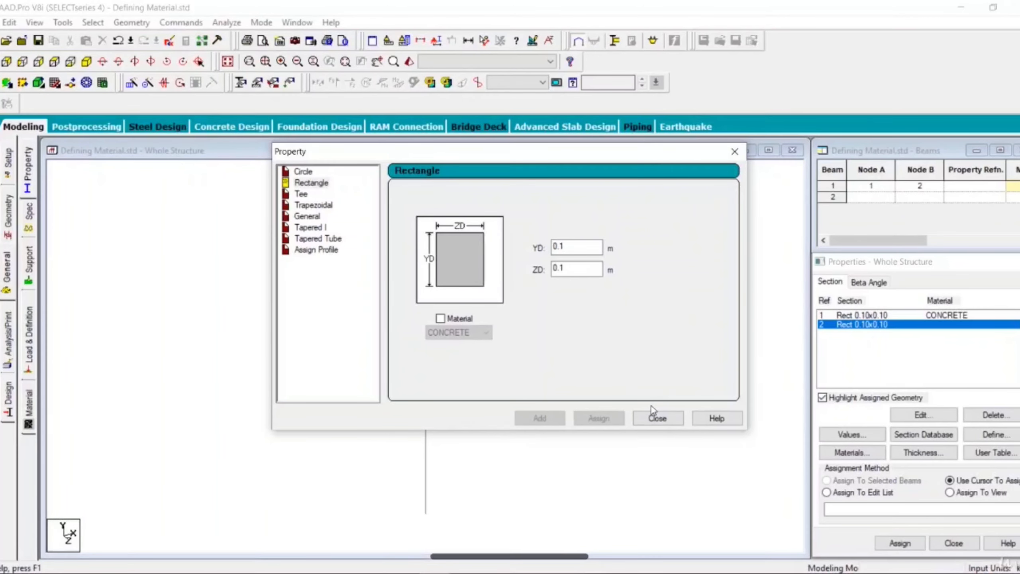
{"action": "left_click", "coordinate": [656, 418]}
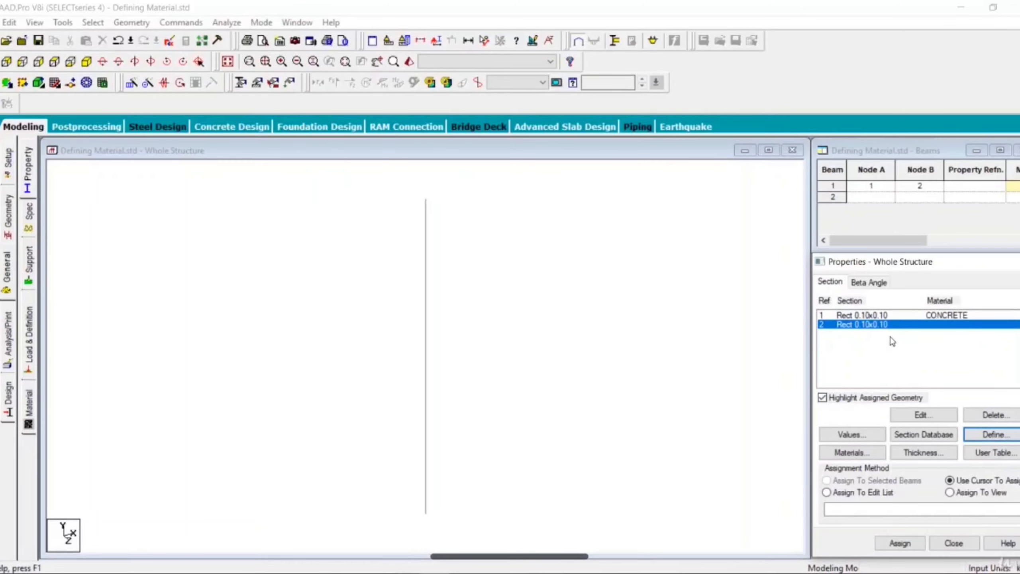
Step: Delete the 0.1 x 0.1 m rectangular section that has CONCRETE as its material
{"action": "left_click", "coordinate": [874, 317]}
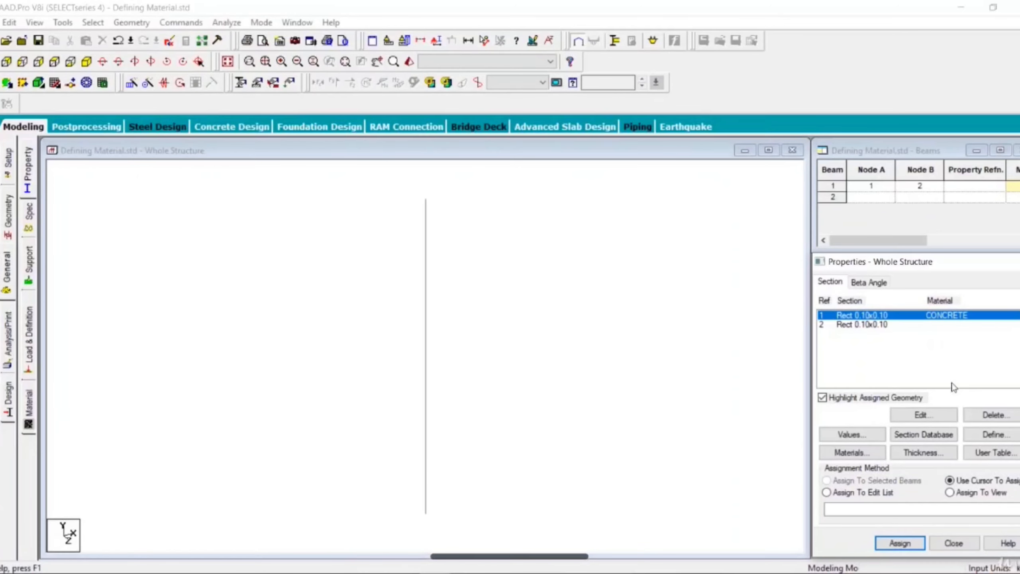
{"action": "left_click", "coordinate": [978, 414]}
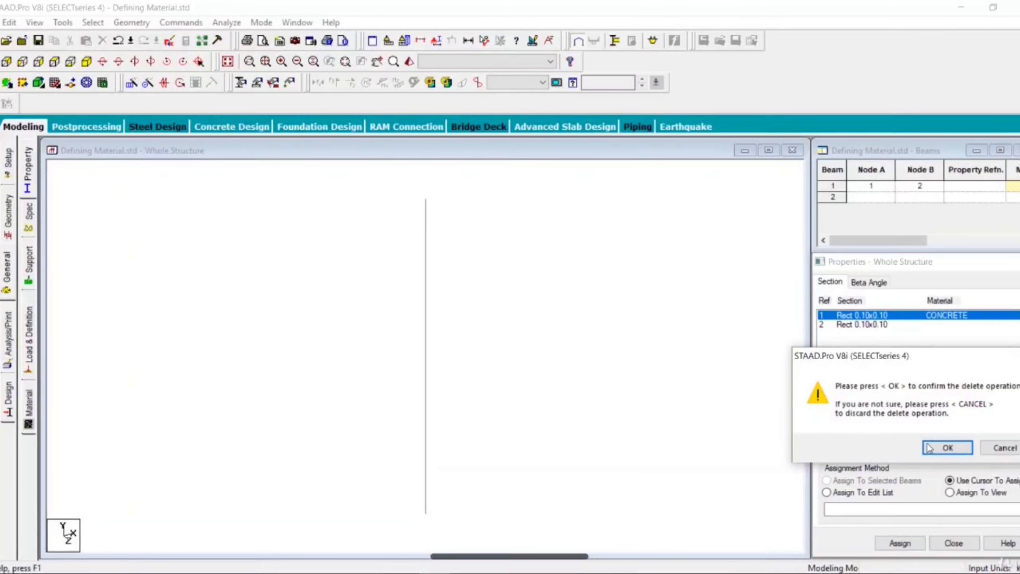
{"action": "left_click", "coordinate": [928, 447]}
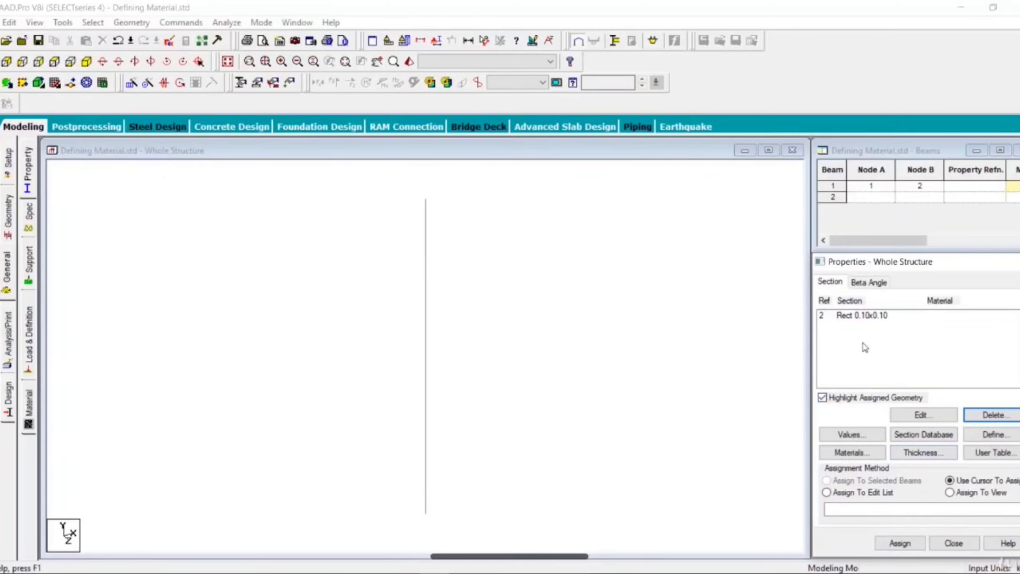
Step: Assign the rectangular 0.10x0.10 section without material to the column as the selected beam
{"action": "left_click", "coordinate": [859, 316]}
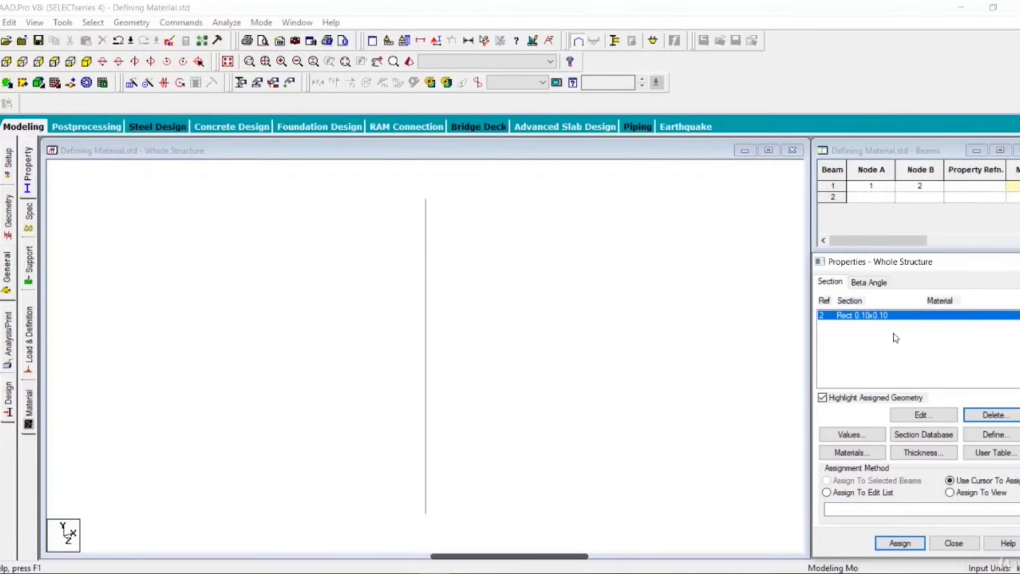
{"action": "left_click", "coordinate": [425, 328]}
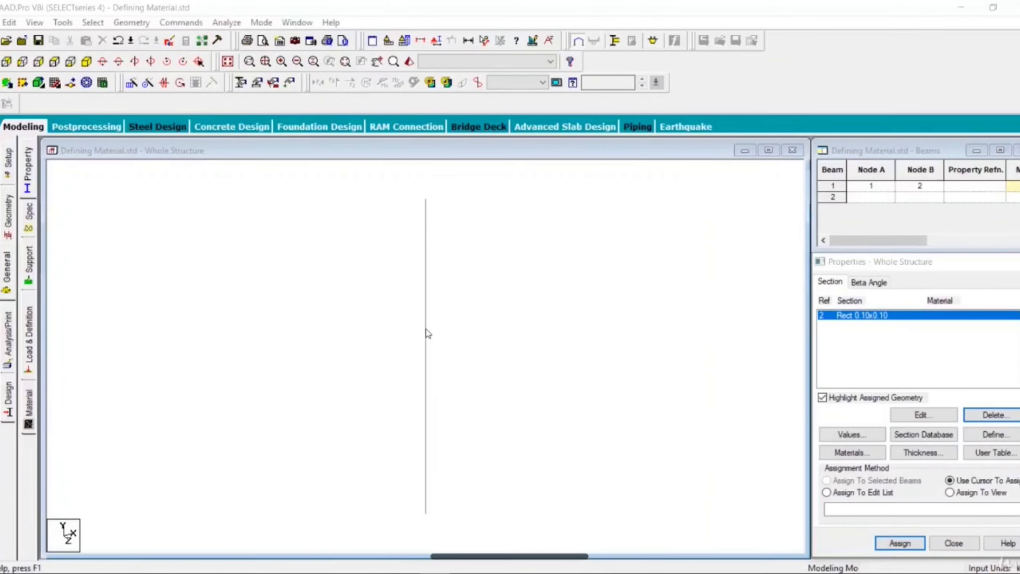
{"action": "left_click", "coordinate": [426, 333]}
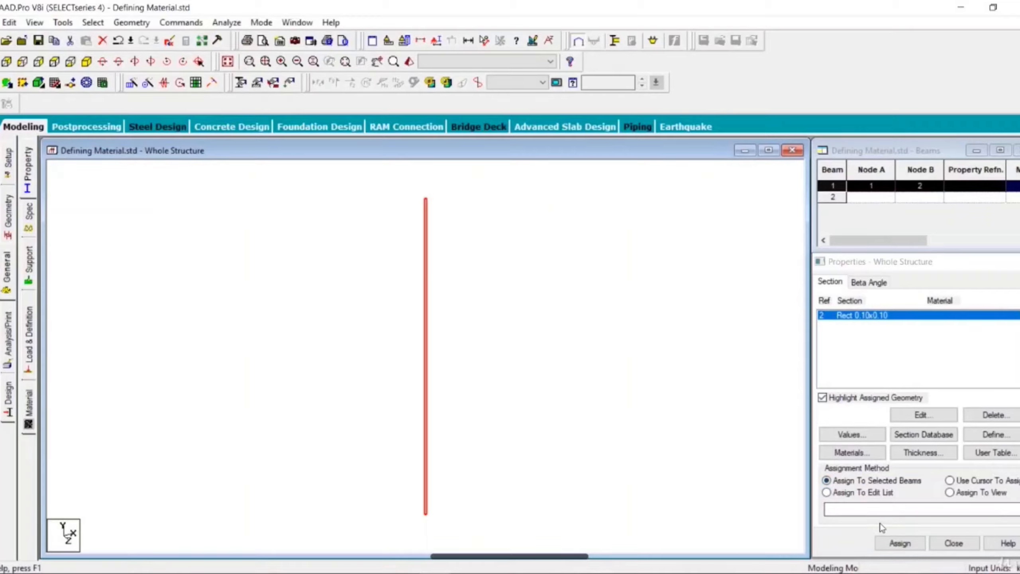
{"action": "left_click", "coordinate": [899, 543]}
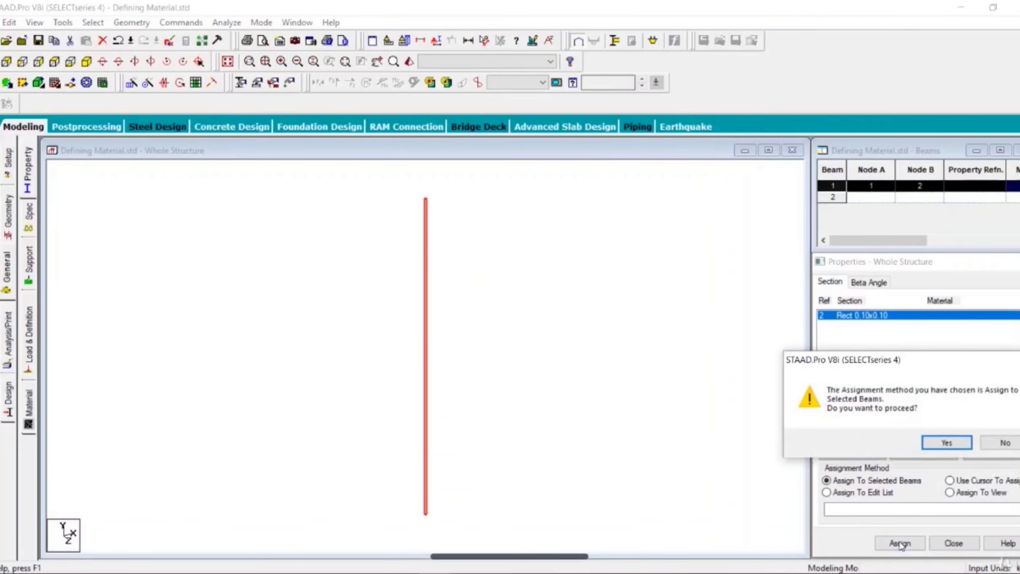
{"action": "left_click", "coordinate": [938, 444]}
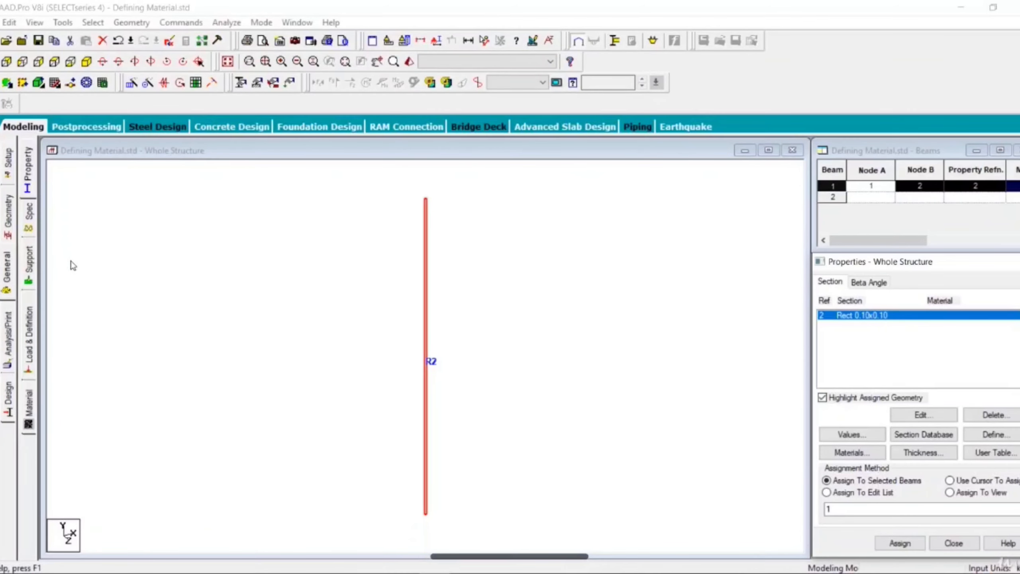
Step: Create a fixed support and assign it to the column's bottom node
{"action": "left_click", "coordinate": [29, 266]}
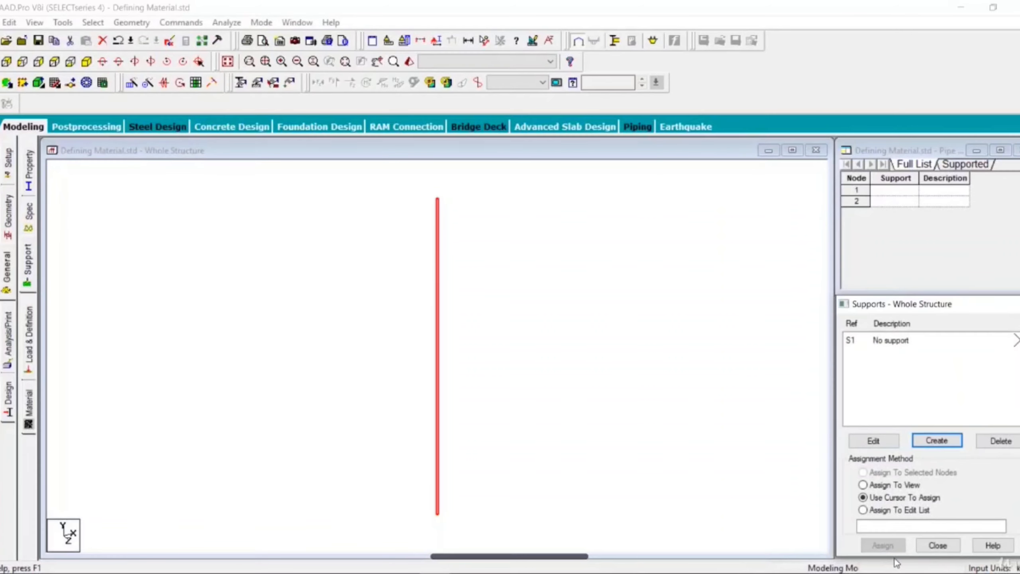
{"action": "left_click", "coordinate": [942, 442]}
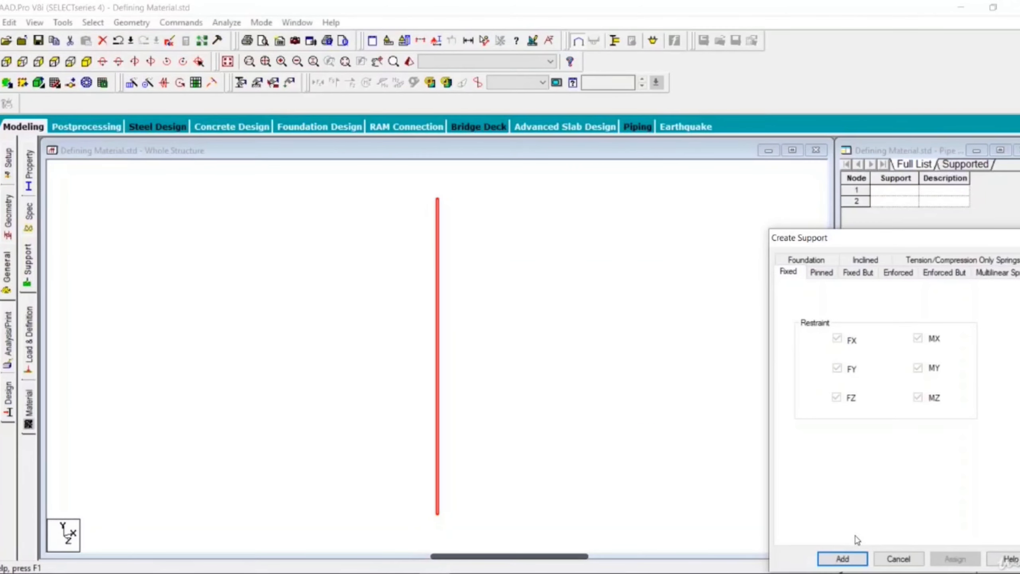
{"action": "left_click", "coordinate": [842, 558]}
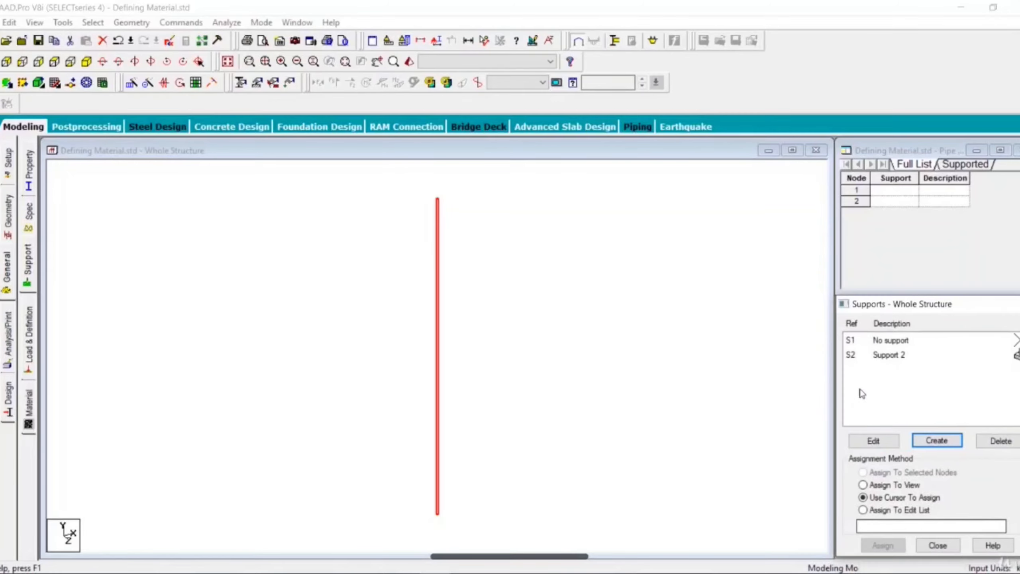
{"action": "left_click", "coordinate": [439, 516]}
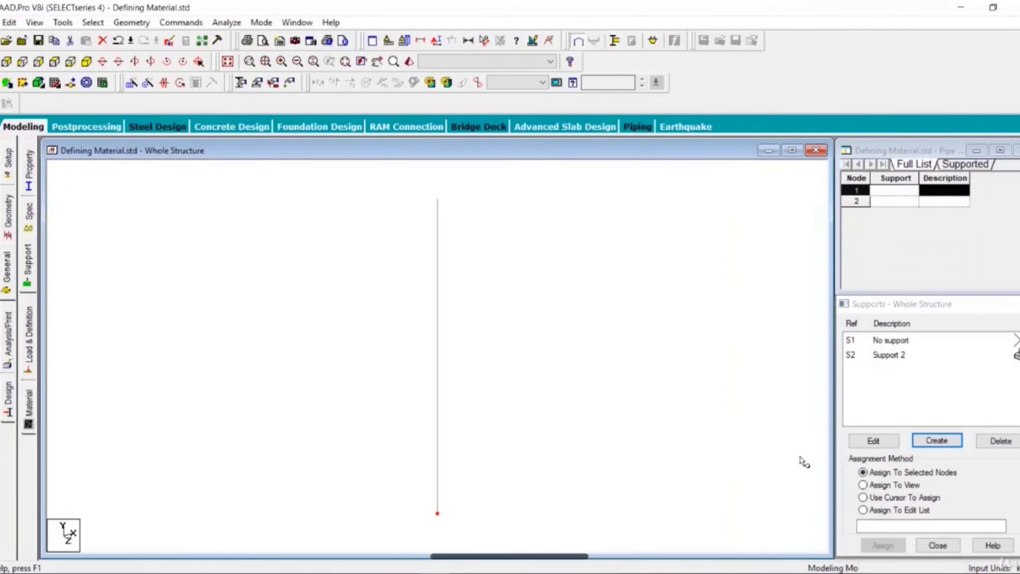
{"action": "left_click", "coordinate": [908, 355]}
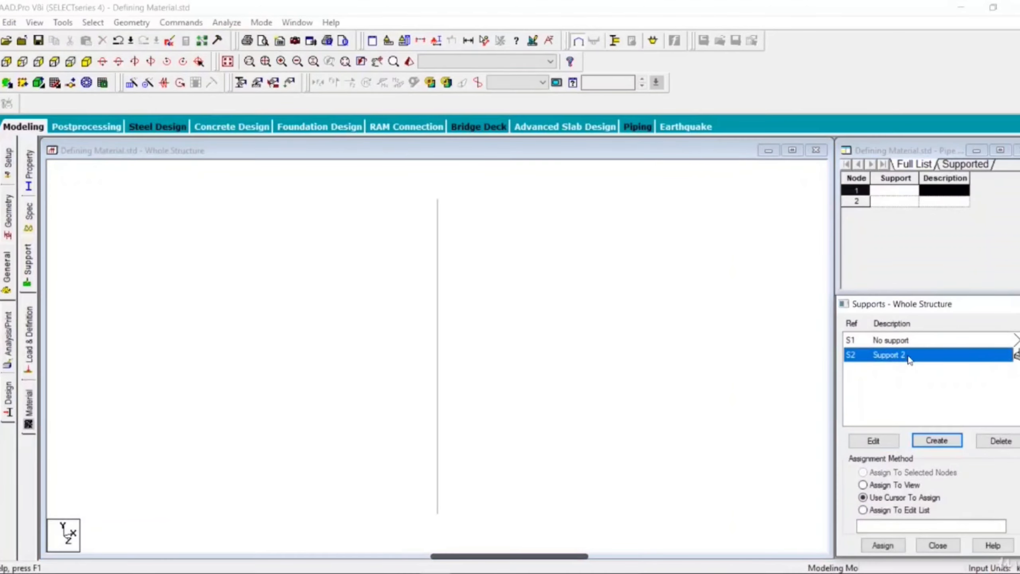
{"action": "left_click", "coordinate": [437, 513]}
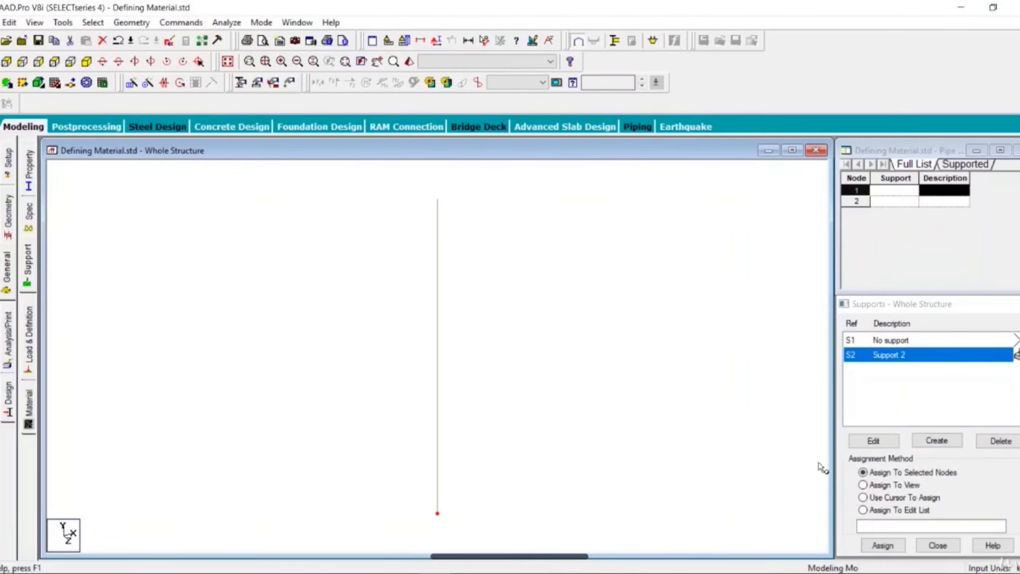
{"action": "left_click", "coordinate": [882, 545]}
{"action": "left_click", "coordinate": [927, 466]}
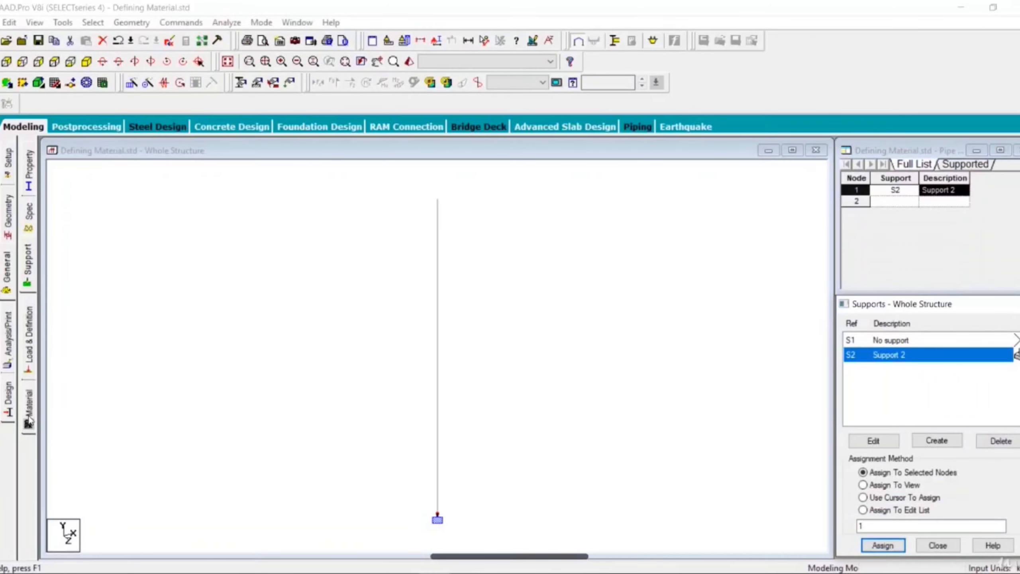
Step: Add primary load case 1 with loading type Dead and the title Dead
{"action": "left_click", "coordinate": [29, 354]}
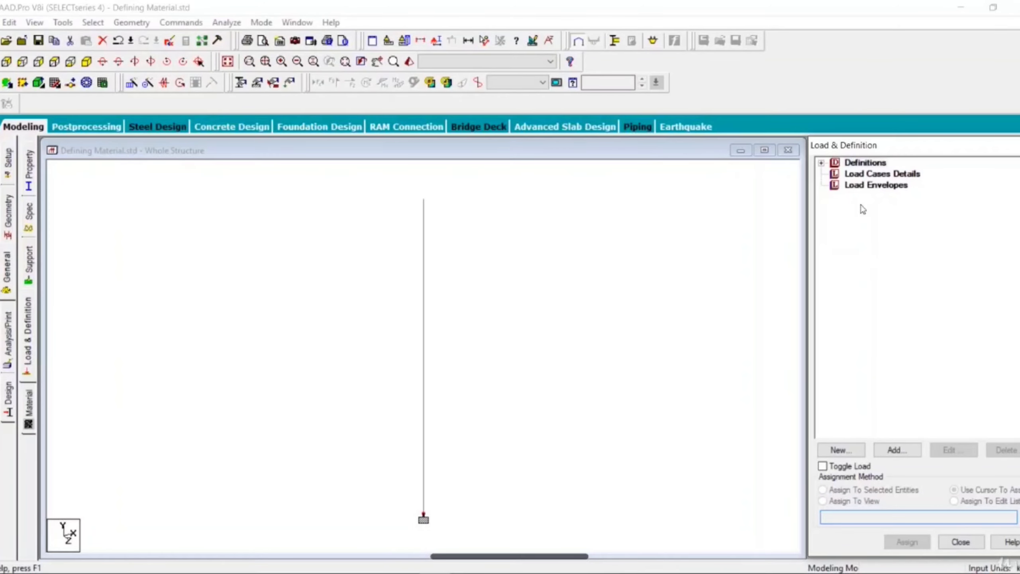
{"action": "left_click", "coordinate": [867, 176]}
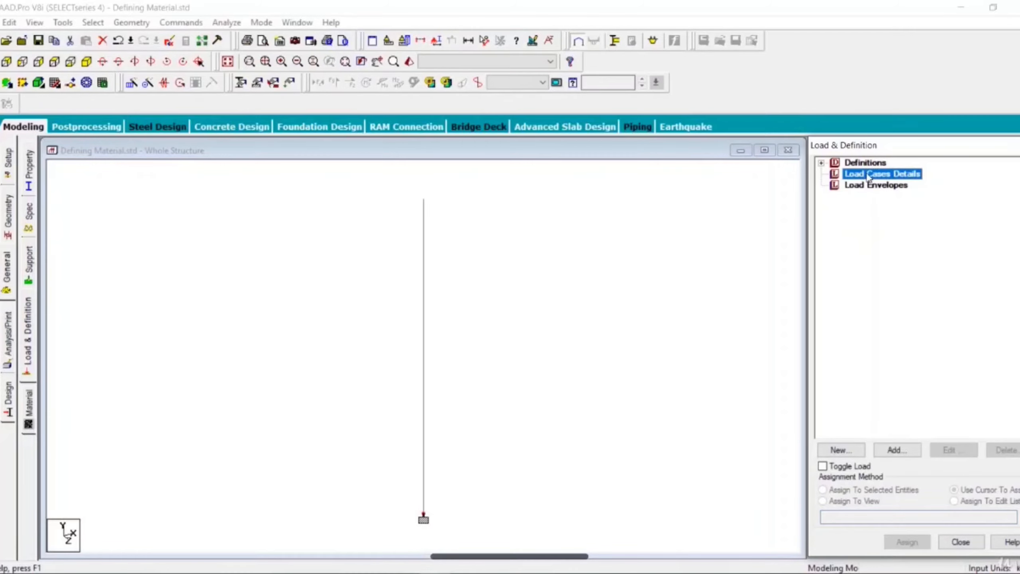
{"action": "left_click", "coordinate": [894, 450]}
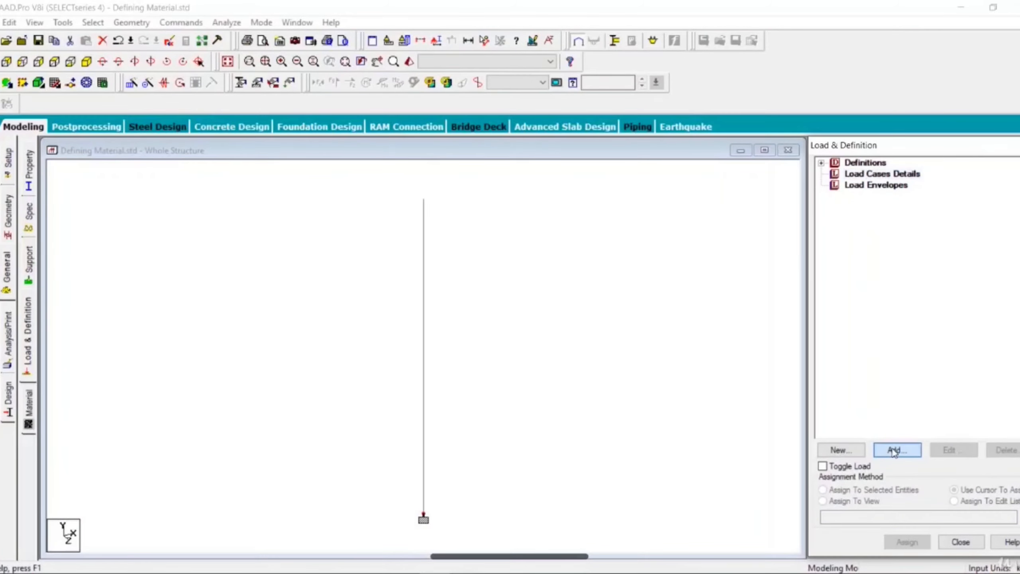
{"action": "left_click", "coordinate": [539, 214]}
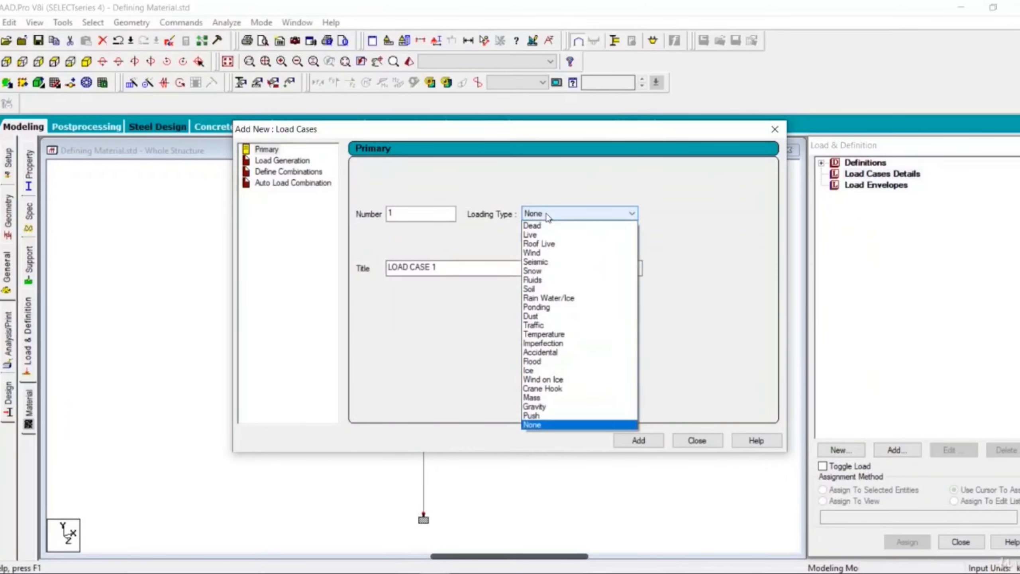
{"action": "left_click", "coordinate": [541, 222]}
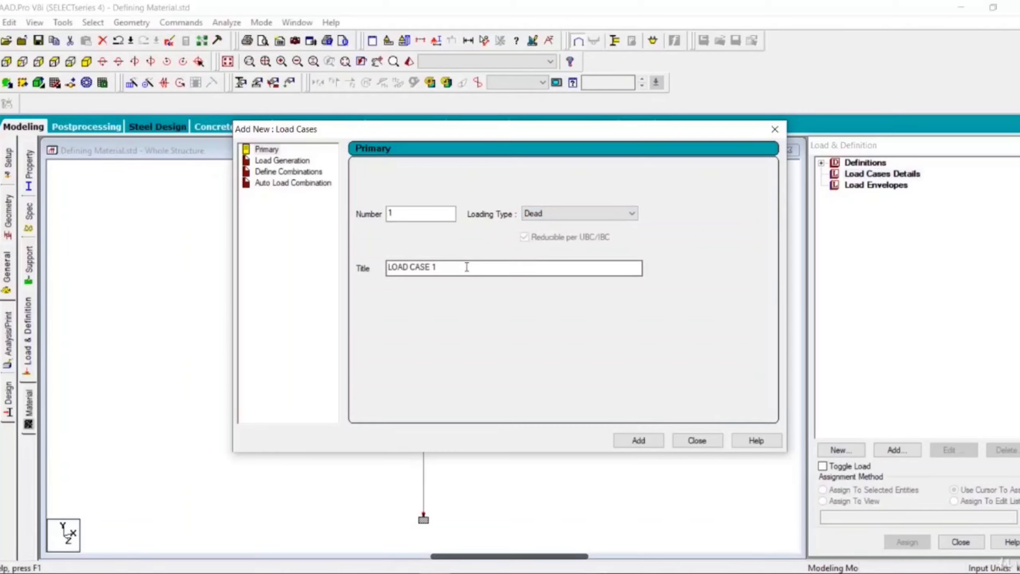
{"action": "left_click_drag", "start_coordinate": [467, 267], "coordinate": [267, 285]}
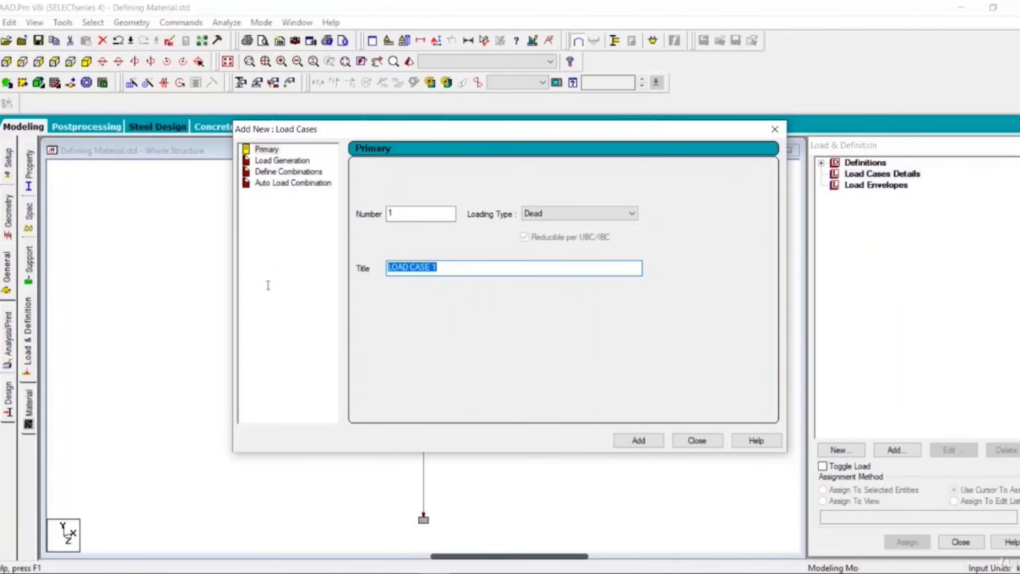
{"action": "type", "text": "Dead"}
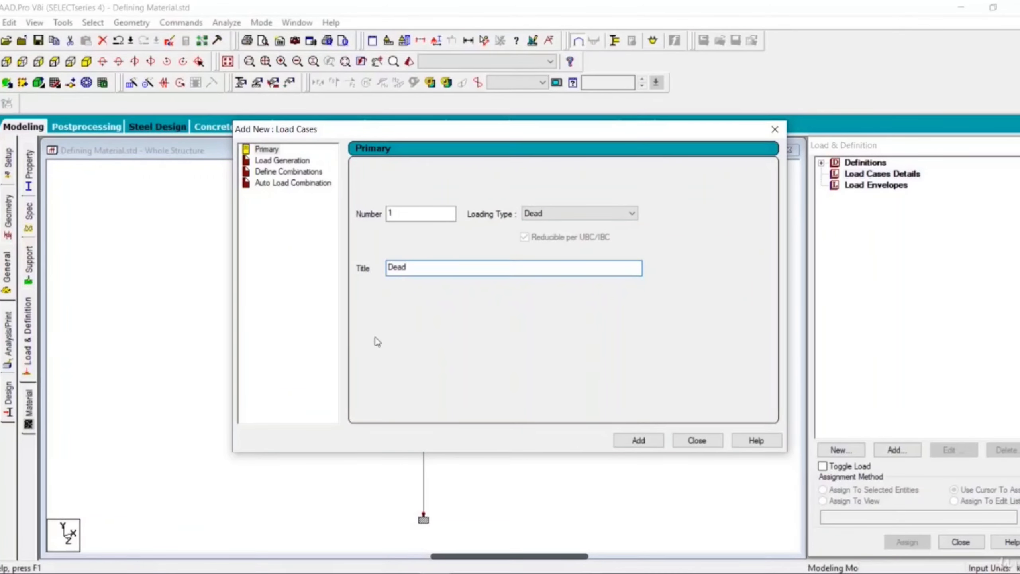
{"action": "left_click", "coordinate": [639, 441]}
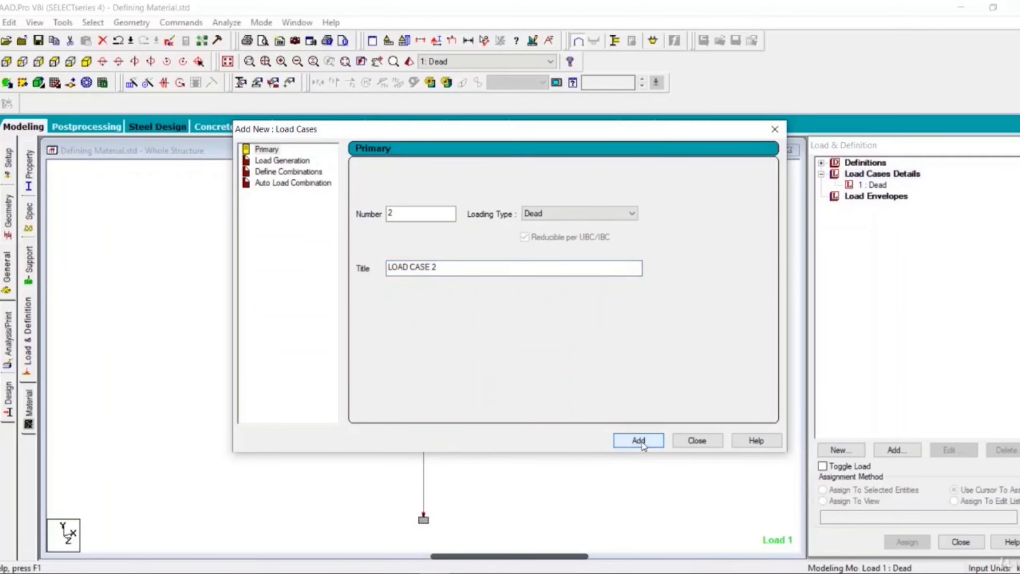
{"action": "left_click", "coordinate": [697, 441]}
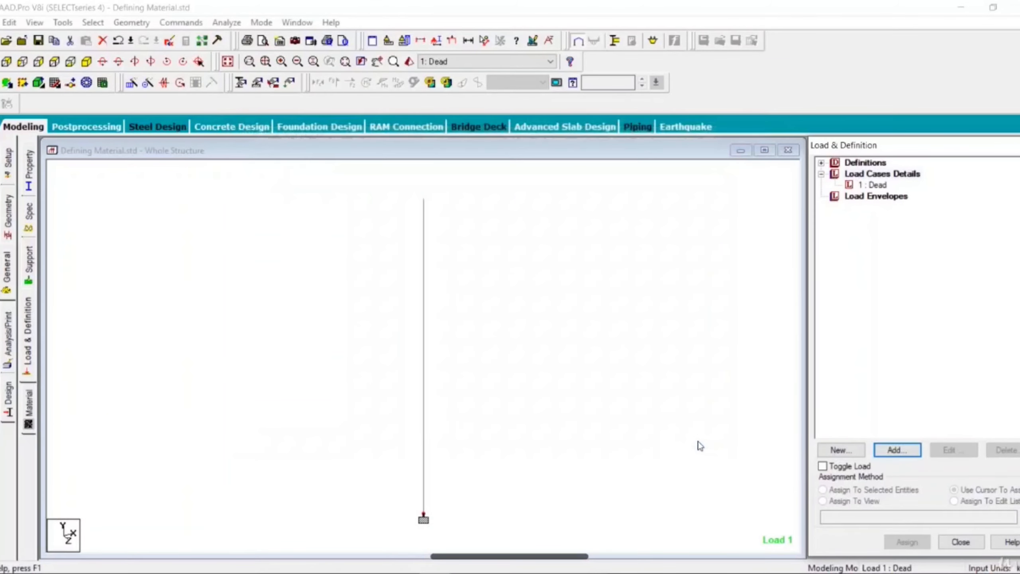
Step: Add a selfweight load in the Y direction with factor -1 to the Dead load case
{"action": "left_click", "coordinate": [881, 186]}
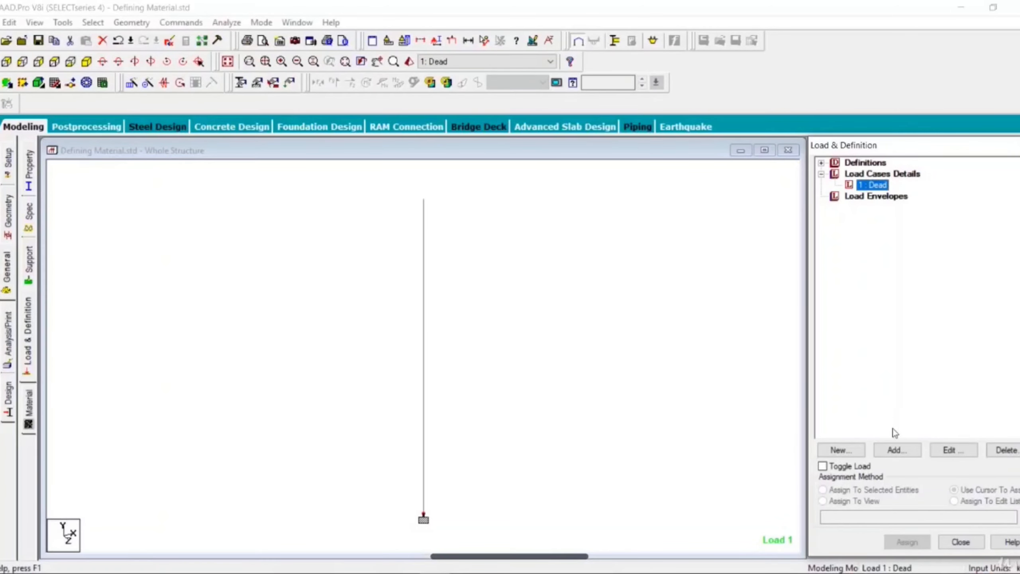
{"action": "left_click", "coordinate": [890, 449]}
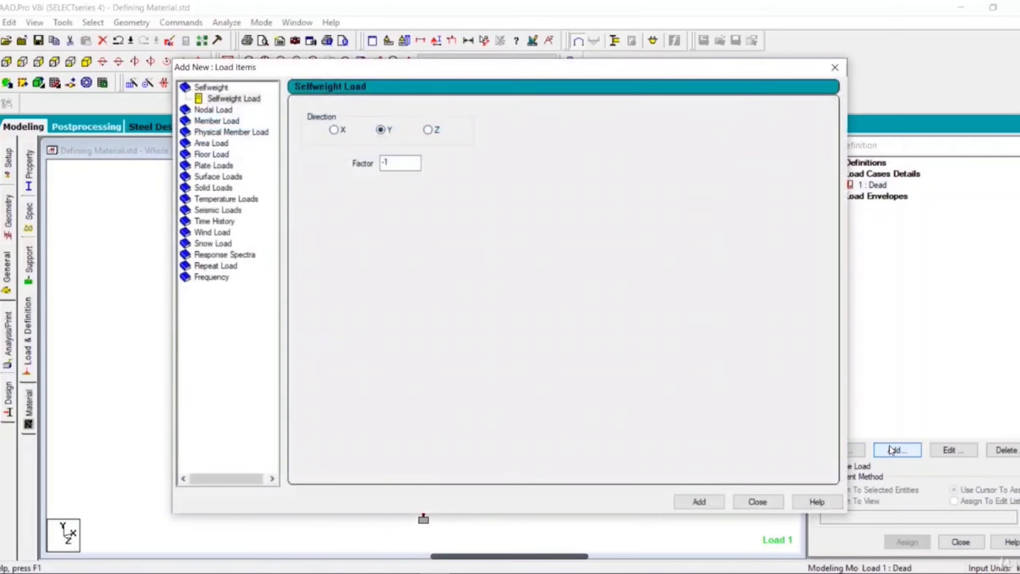
{"action": "left_click", "coordinate": [243, 100]}
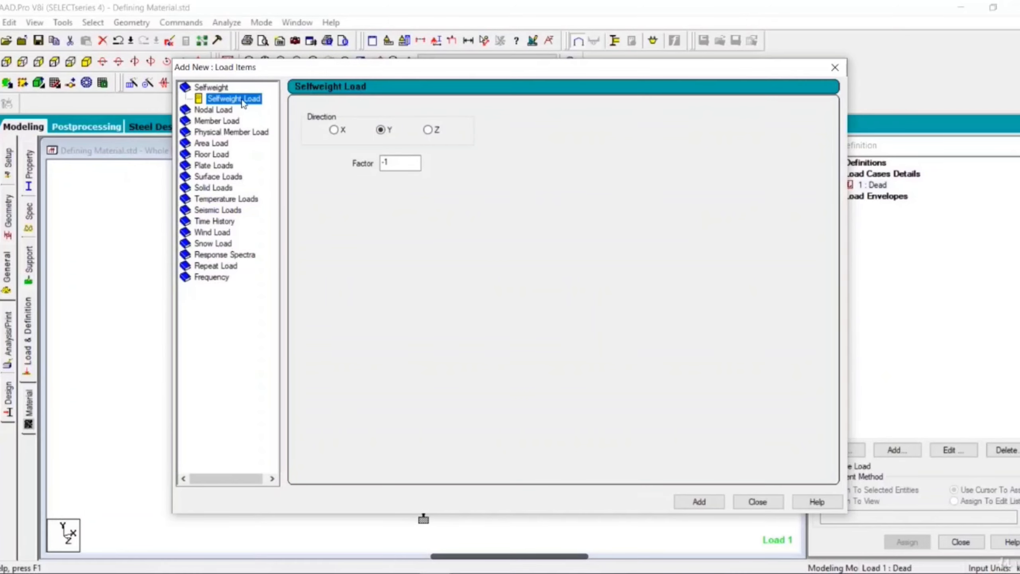
{"action": "left_click", "coordinate": [688, 503]}
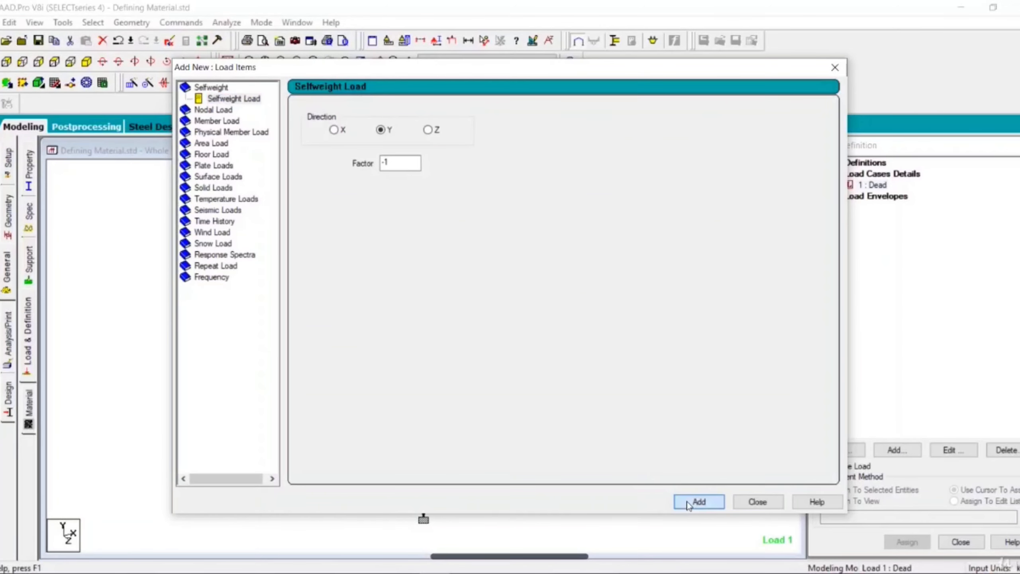
Step: Add a nodal load with Fy -10 kN to the Dead load case
{"action": "left_click", "coordinate": [216, 114]}
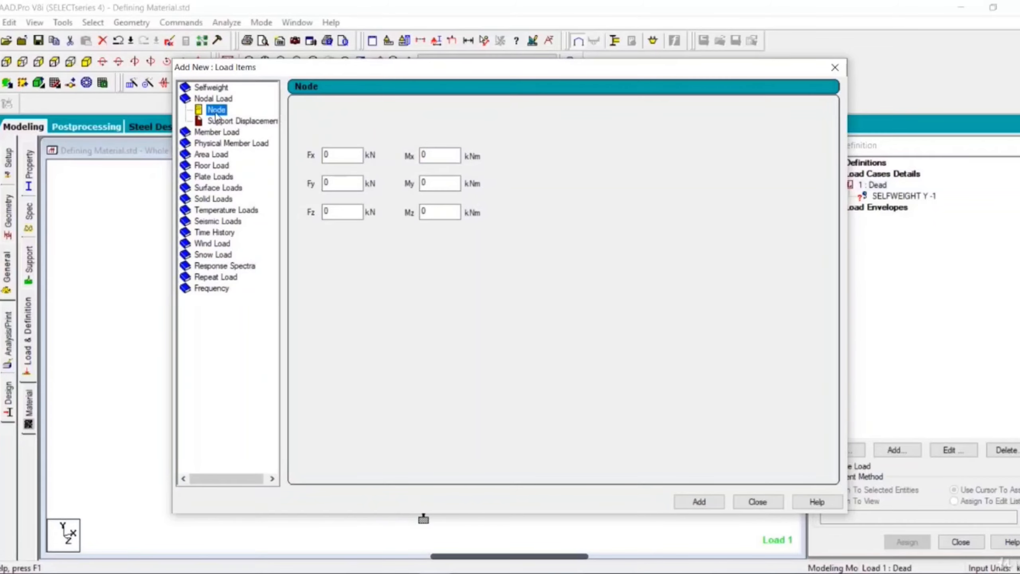
{"action": "double_click", "coordinate": [327, 182]}
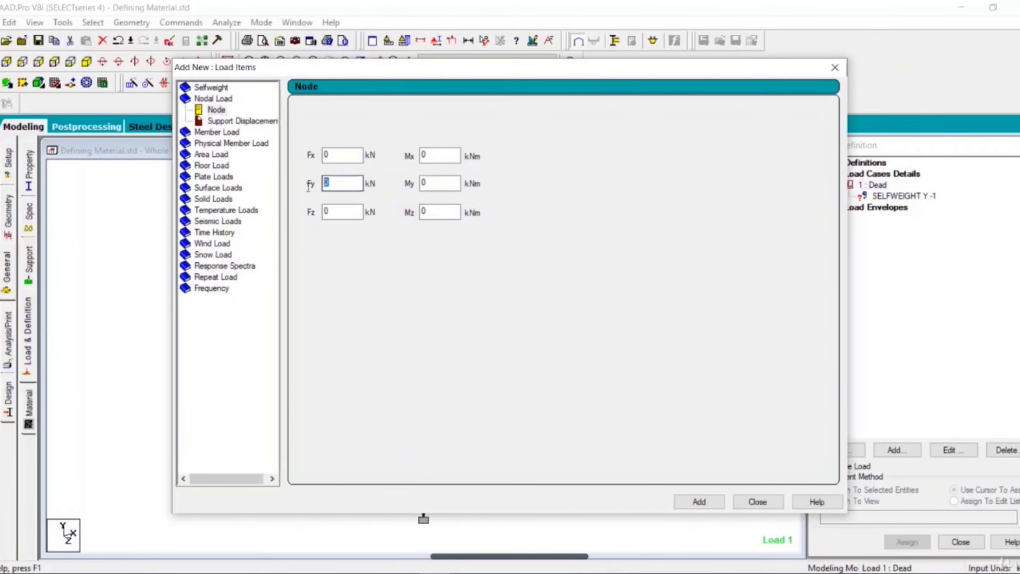
{"action": "type", "text": "-10"}
{"action": "left_click", "coordinate": [700, 505]}
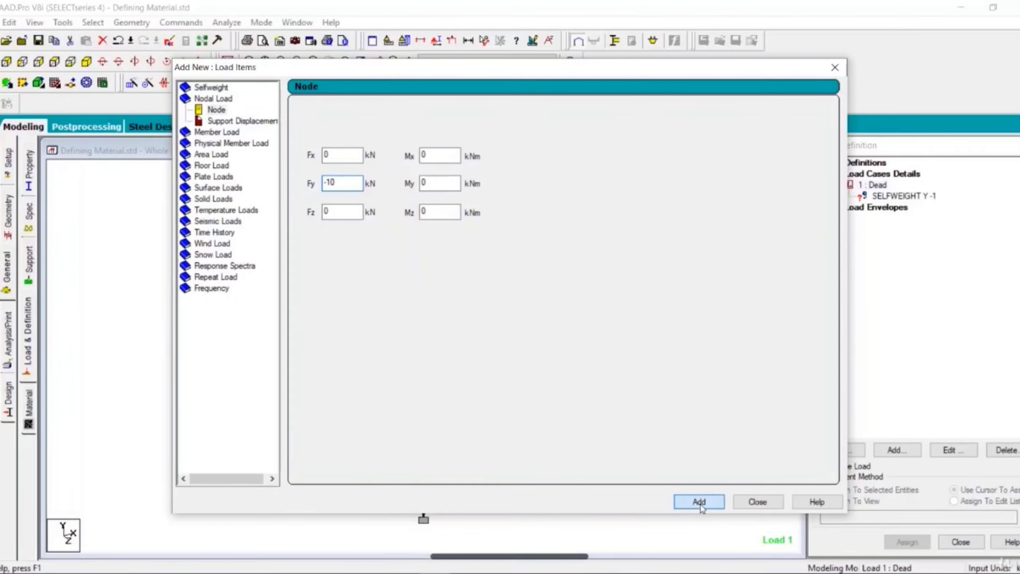
{"action": "left_click", "coordinate": [757, 501]}
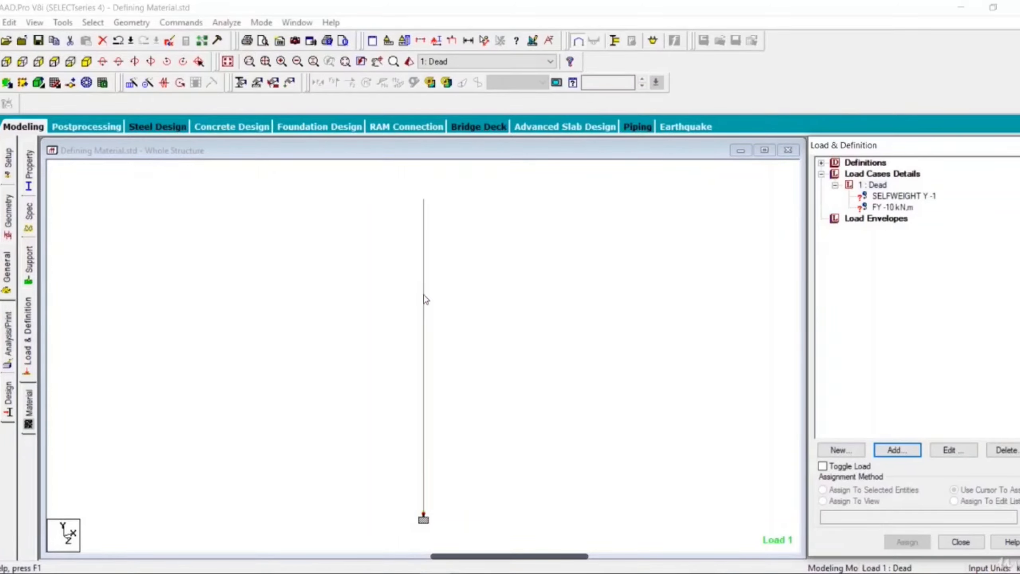
Step: Assign the SELFWEIGHT Y -1 load to the whole view and confirm the assignment
{"action": "left_click", "coordinate": [919, 196]}
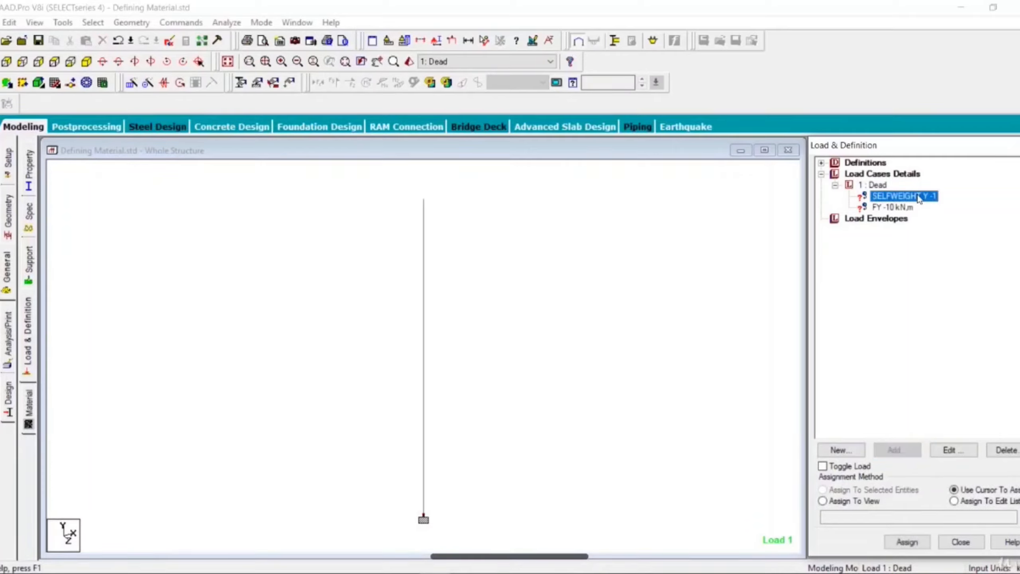
{"action": "left_click", "coordinate": [877, 505]}
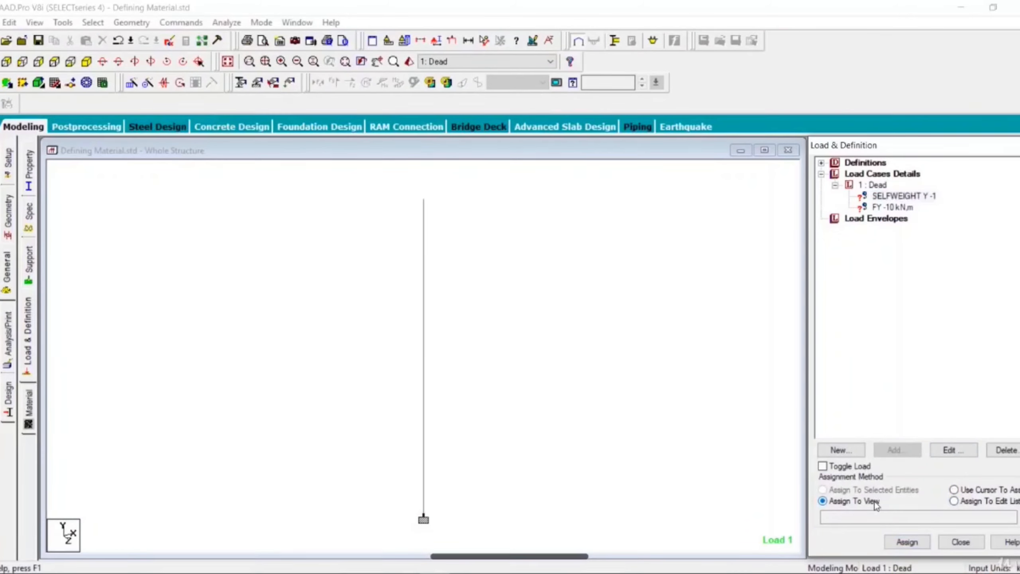
{"action": "left_click", "coordinate": [907, 542]}
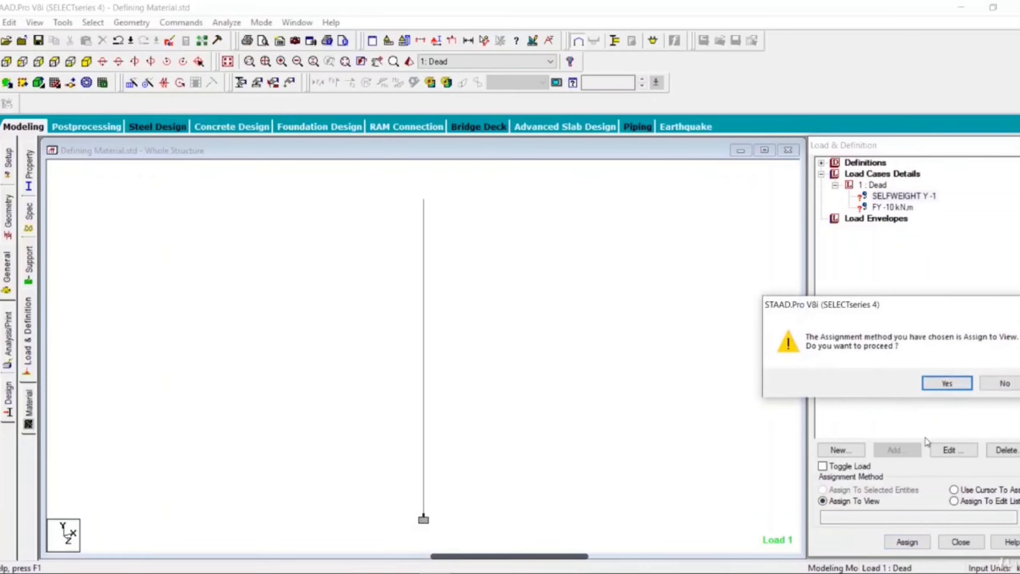
{"action": "left_click", "coordinate": [940, 388]}
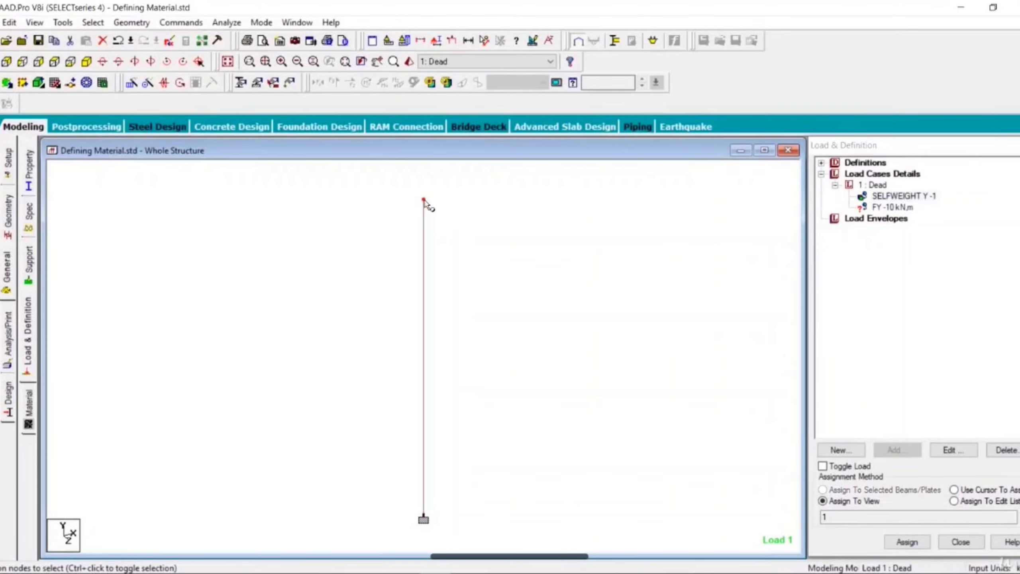
Step: Assign the FY -10 kN nodal load to the selected top node of the column
{"action": "left_click", "coordinate": [889, 208]}
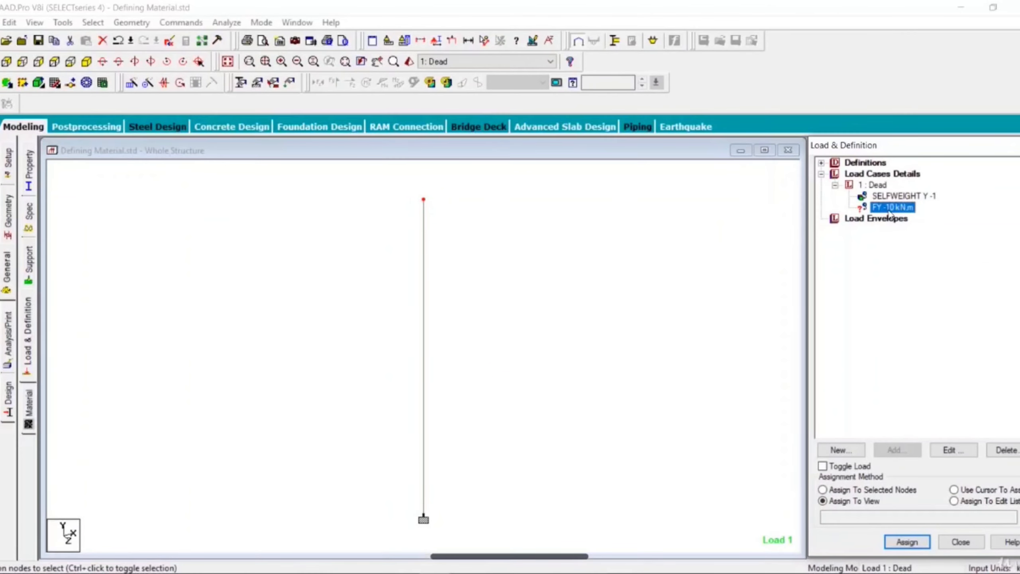
{"action": "left_click", "coordinate": [884, 490]}
{"action": "left_click", "coordinate": [885, 491]}
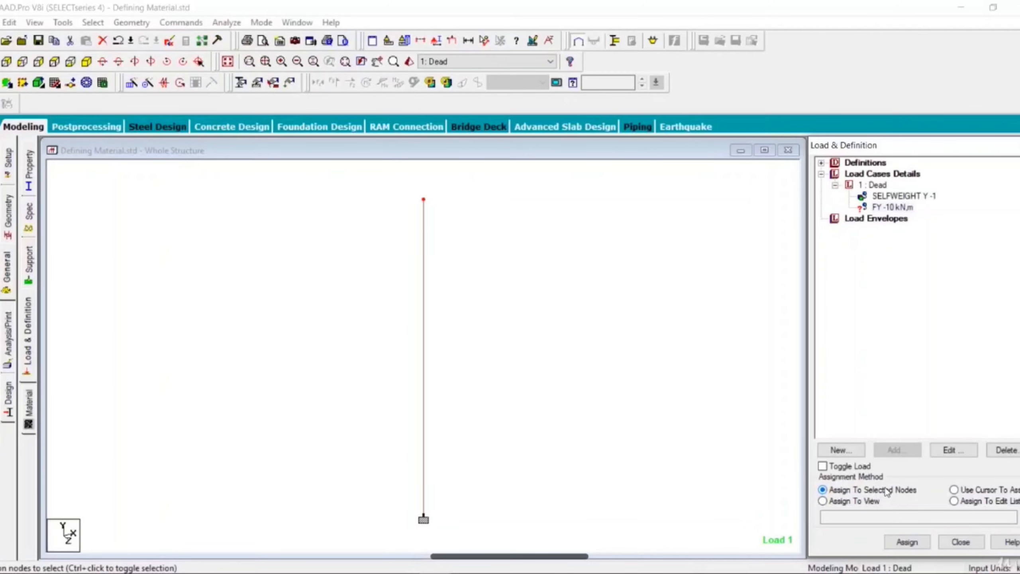
{"action": "left_click", "coordinate": [898, 543]}
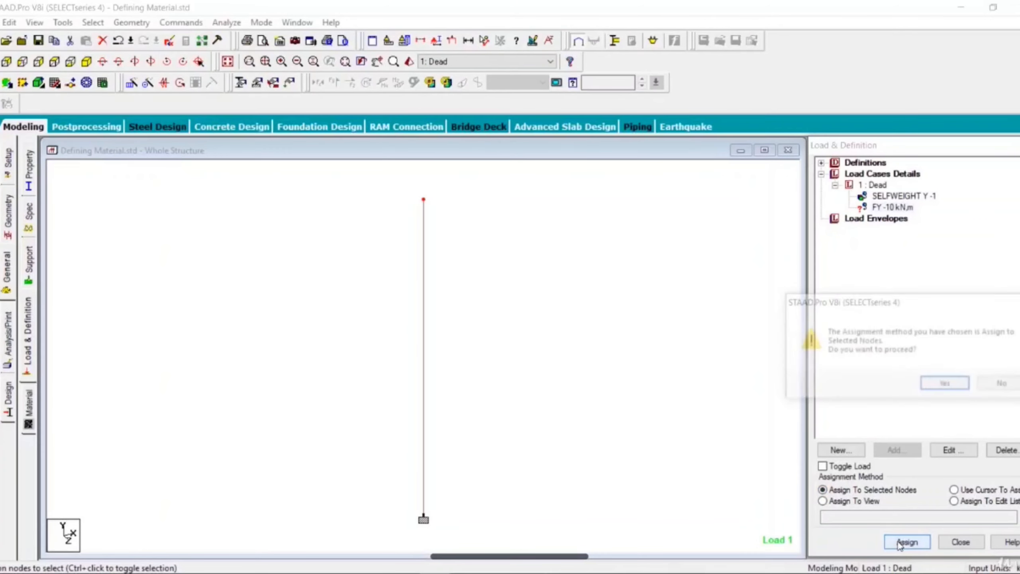
{"action": "left_click", "coordinate": [936, 385]}
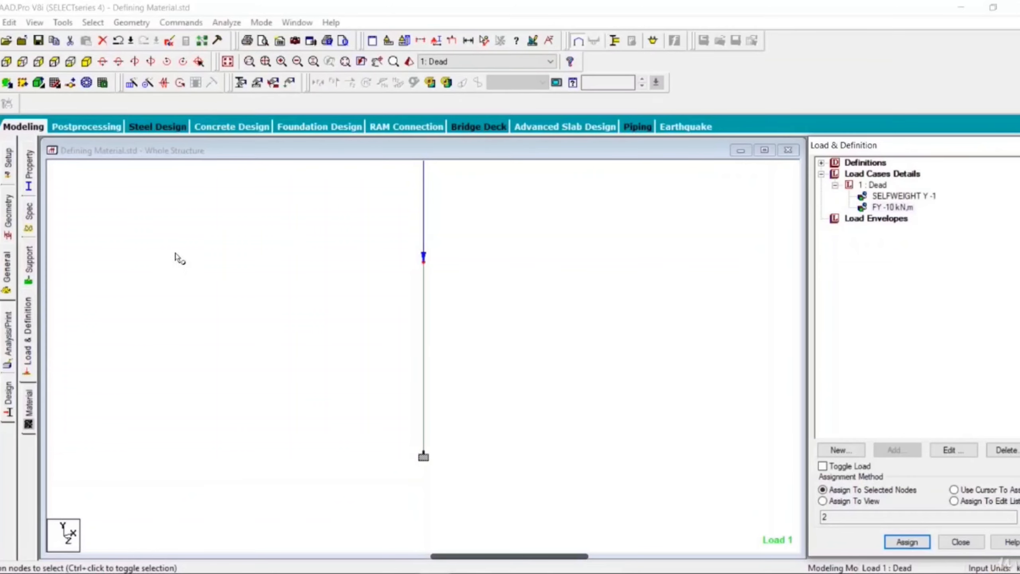
Step: Open the material definitions, accept the auto save, and select the column with CONCRETE as the highlighted material
{"action": "left_click", "coordinate": [33, 410]}
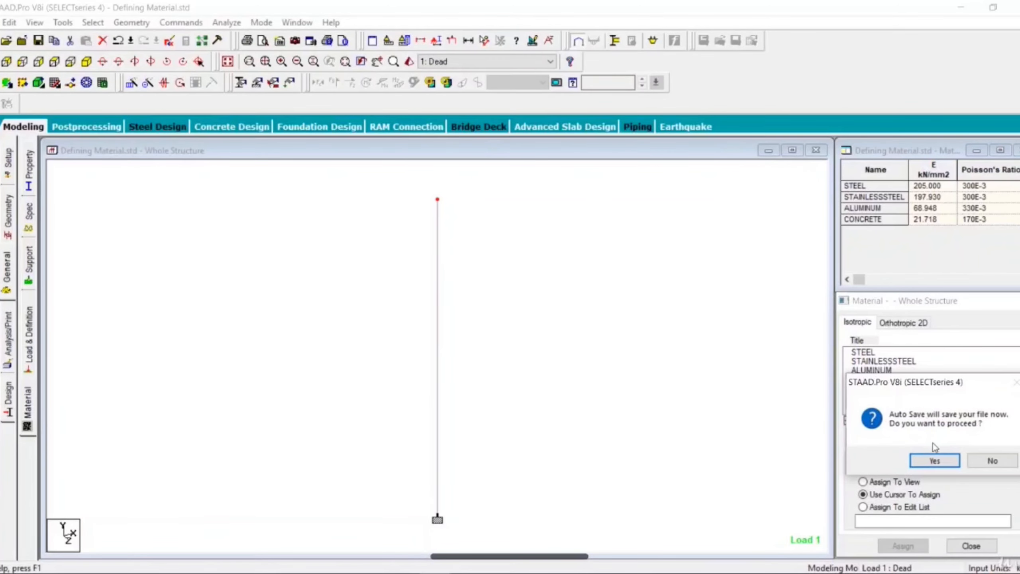
{"action": "left_click", "coordinate": [934, 461]}
{"action": "left_click", "coordinate": [421, 314]}
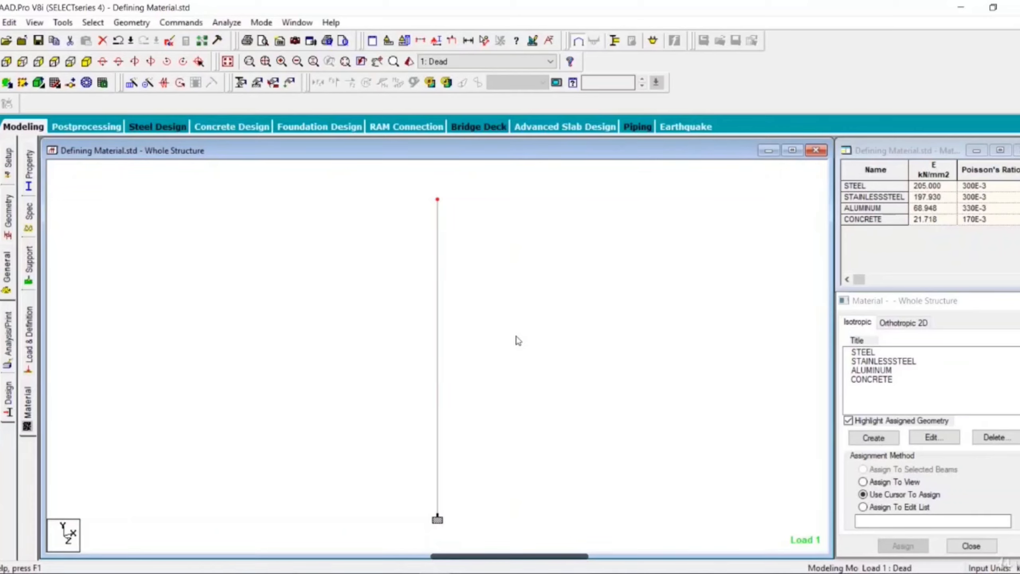
{"action": "left_click", "coordinate": [437, 354]}
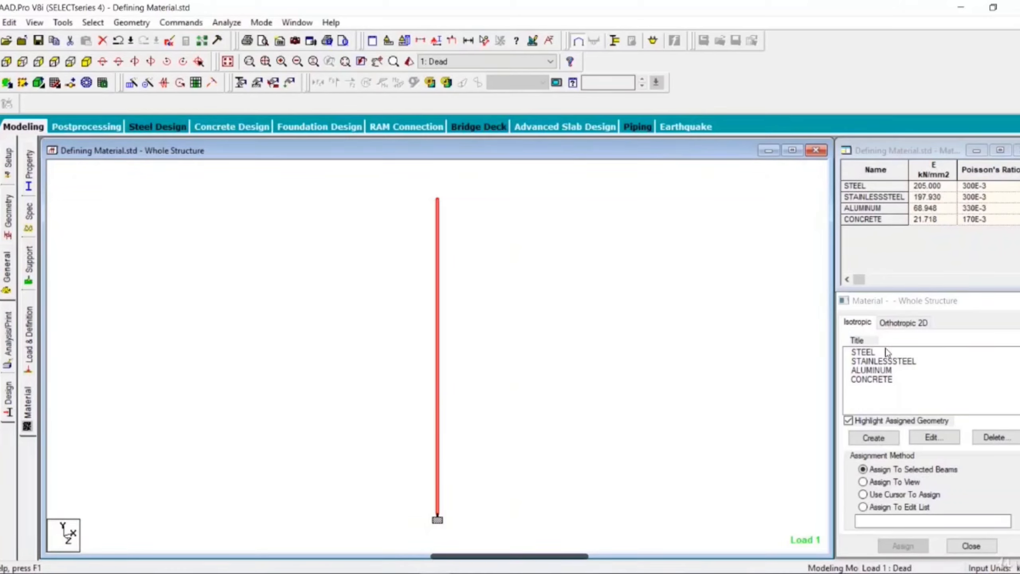
{"action": "left_click", "coordinate": [876, 380]}
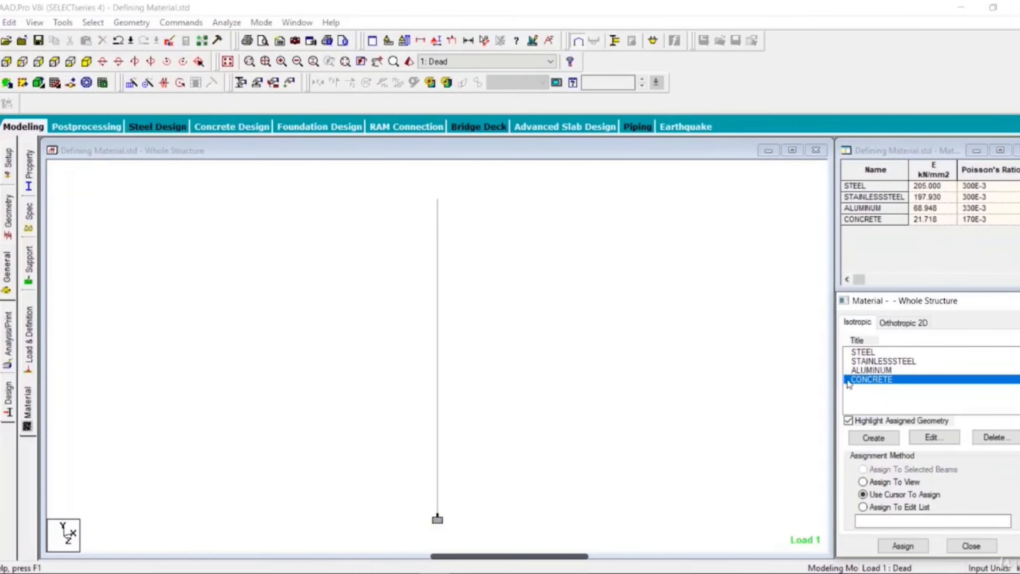
{"action": "left_click", "coordinate": [437, 356]}
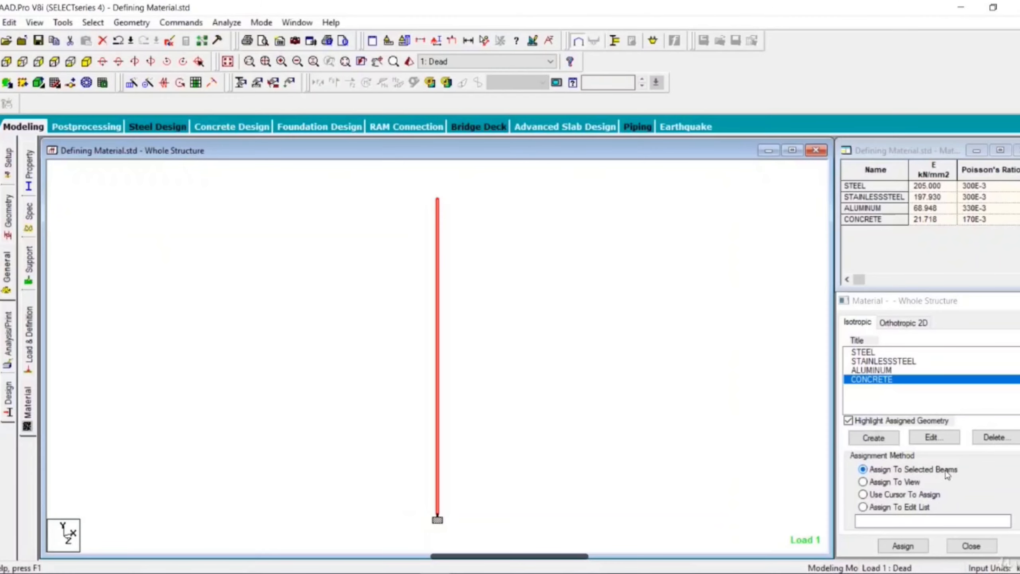
Step: Create an isotropic material titled Sisham Wood with Young's modulus 100000 kN/m2 and Poisson's ratio 0.2
{"action": "left_click", "coordinate": [873, 437]}
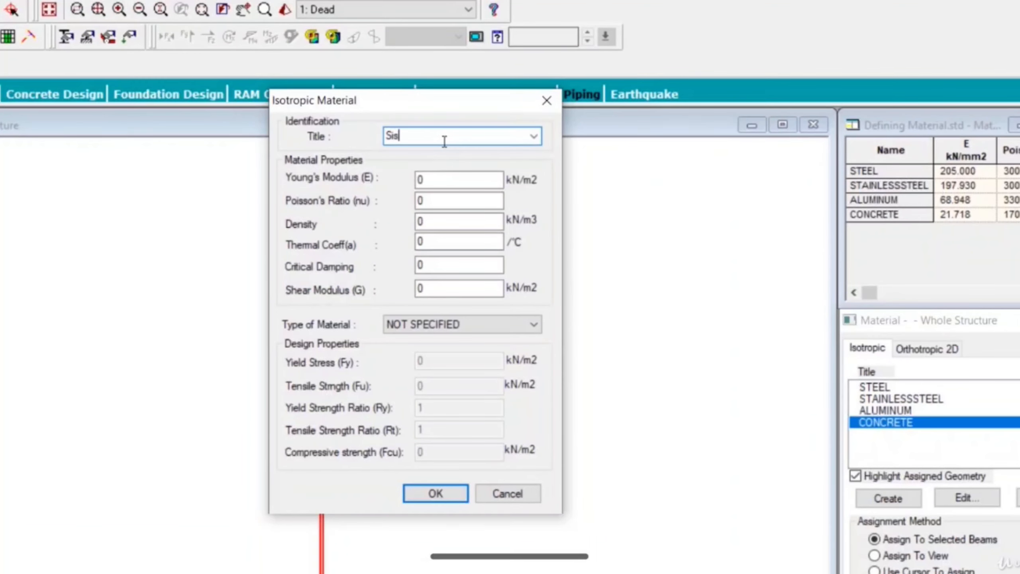
{"action": "type", "text": "Sisham Wood"}
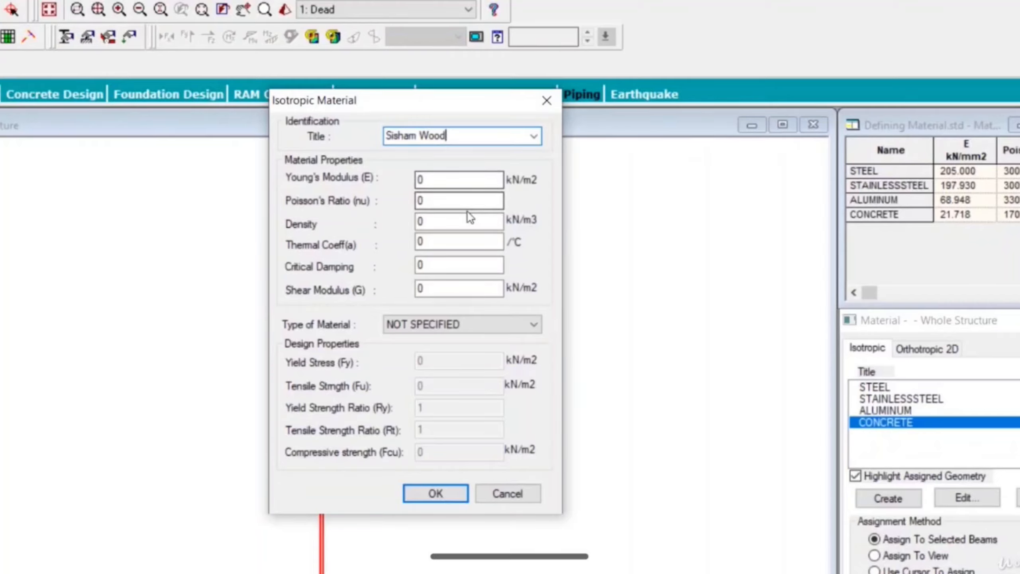
{"action": "double_click", "coordinate": [432, 180]}
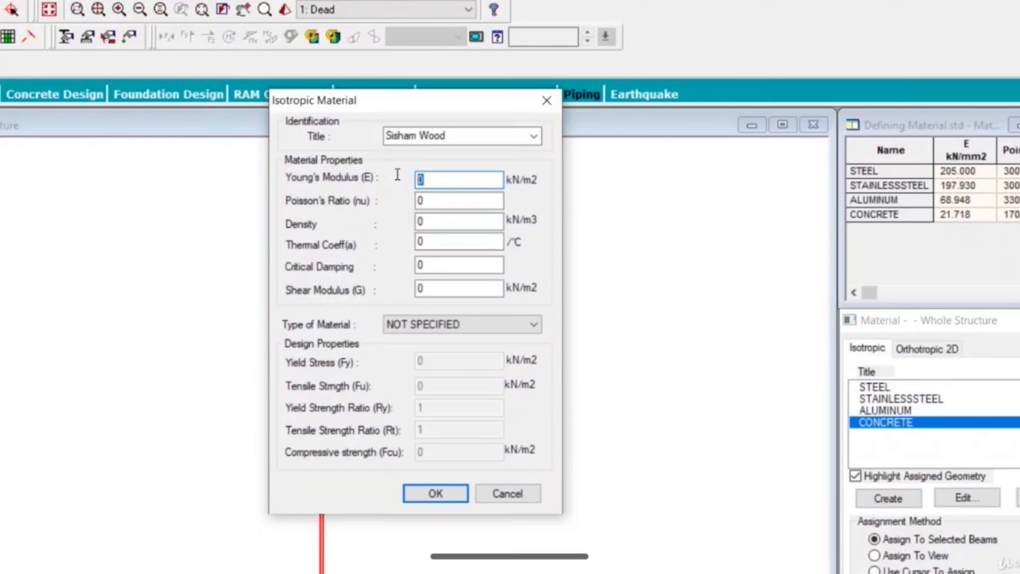
{"action": "type", "text": "100000"}
{"action": "key", "text": "Tab"}
{"action": "type", "text": "0.2"}
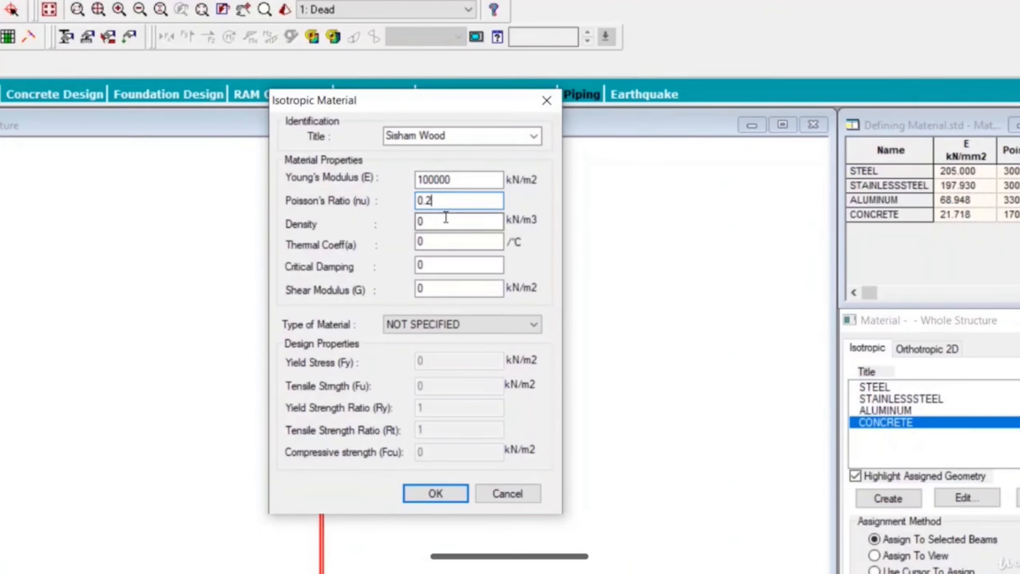
{"action": "key", "text": "Tab"}
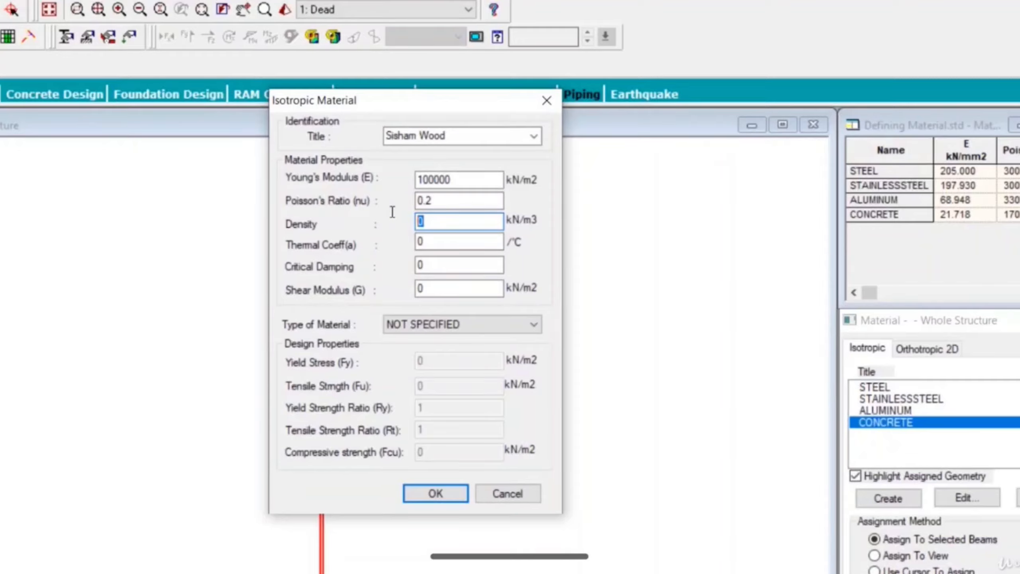
Step: Set the Sisham Wood density to 15 kN/m3, thermal coefficient to 12, critical damping to 2 and shear modulus to 23654 kN/m2
{"action": "type", "text": "10"}
{"action": "left_click_drag", "start_coordinate": [435, 221], "coordinate": [403, 226]}
{"action": "type", "text": "15"}
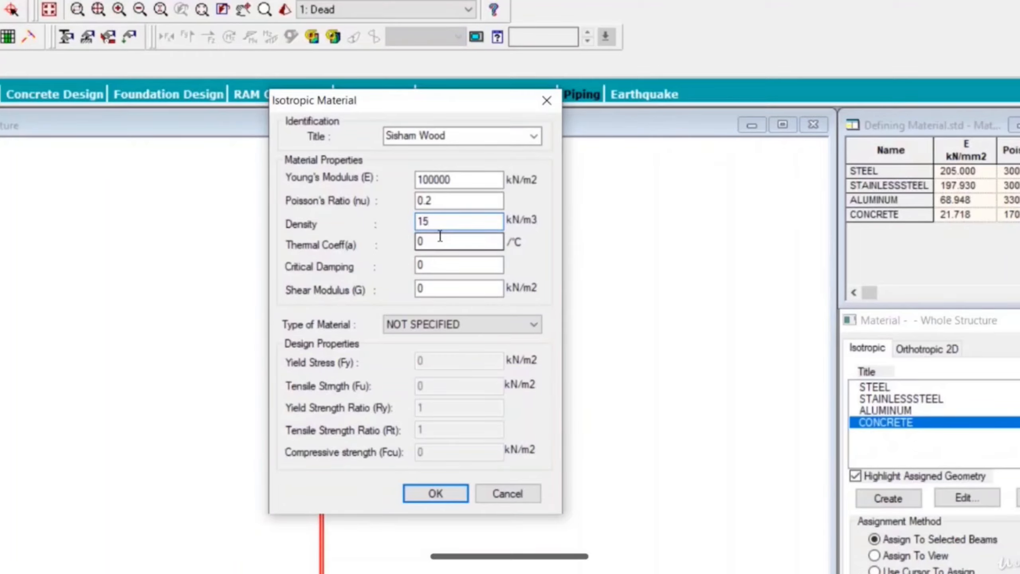
{"action": "left_click_drag", "start_coordinate": [427, 247], "coordinate": [392, 244]}
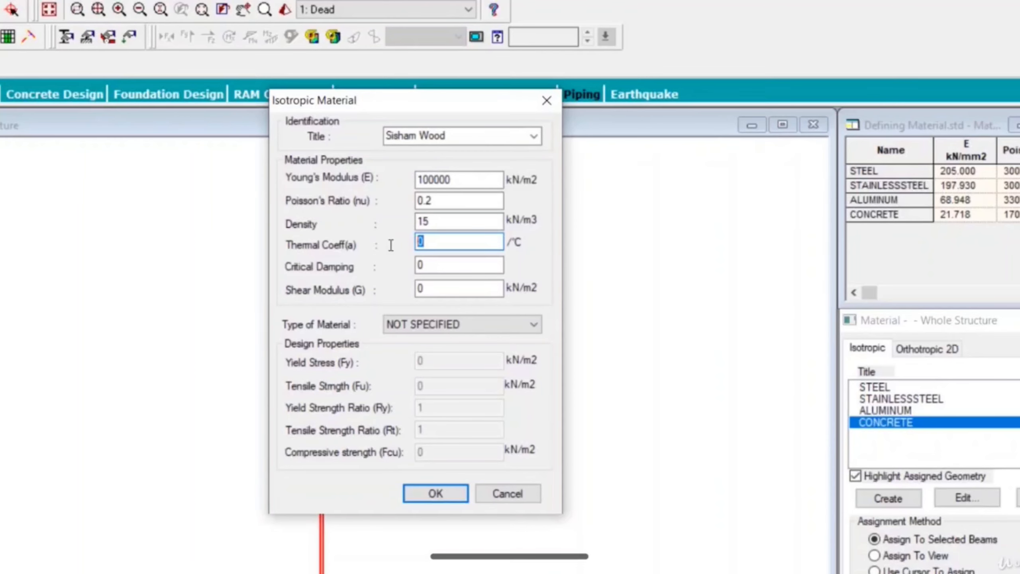
{"action": "type", "text": "12"}
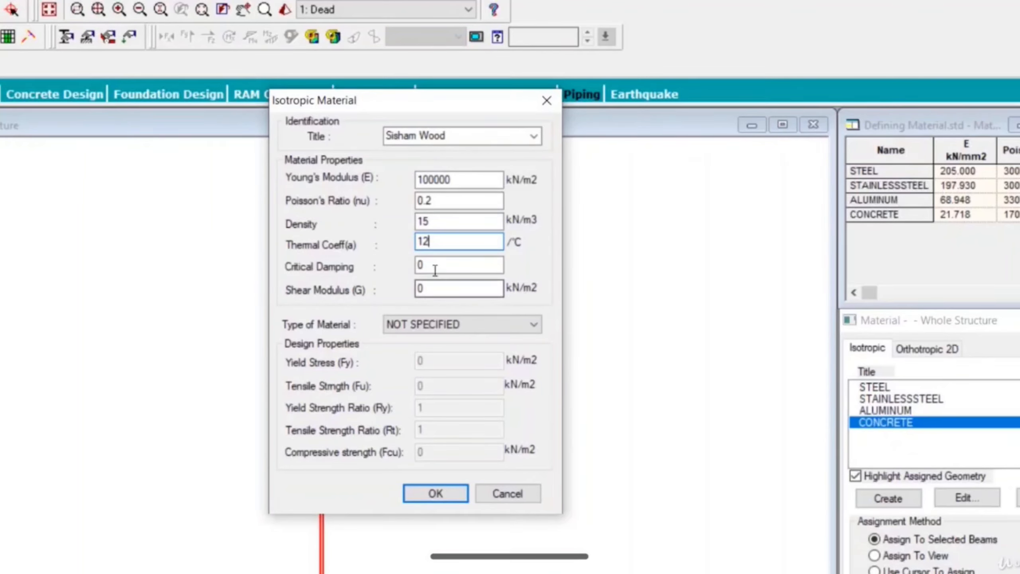
{"action": "left_click_drag", "start_coordinate": [433, 267], "coordinate": [404, 290]}
{"action": "type", "text": "2"}
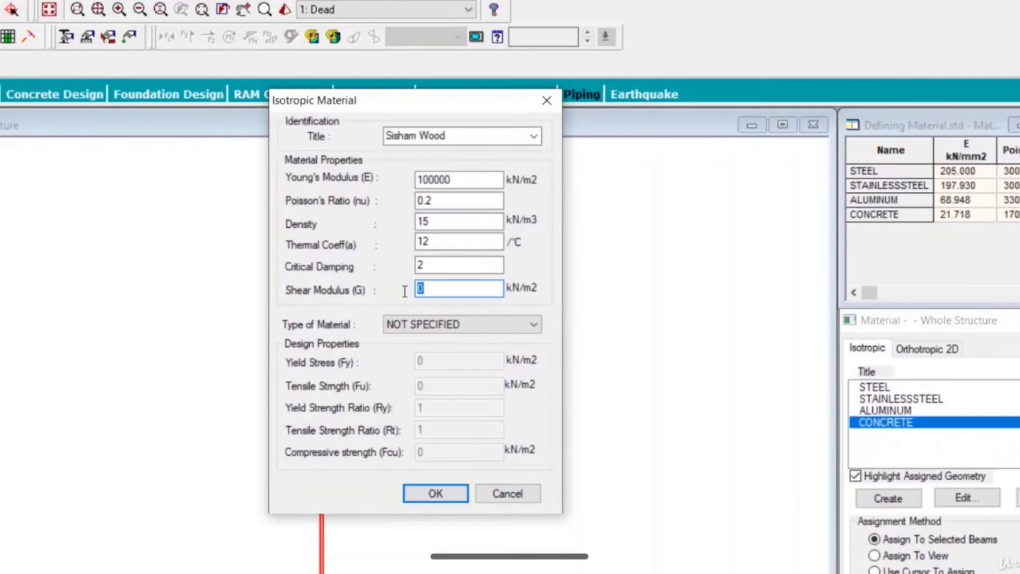
{"action": "type", "text": "23654"}
Step: Set the type of material for Sisham Wood to TIMBER and save the new material
{"action": "left_click", "coordinate": [441, 329]}
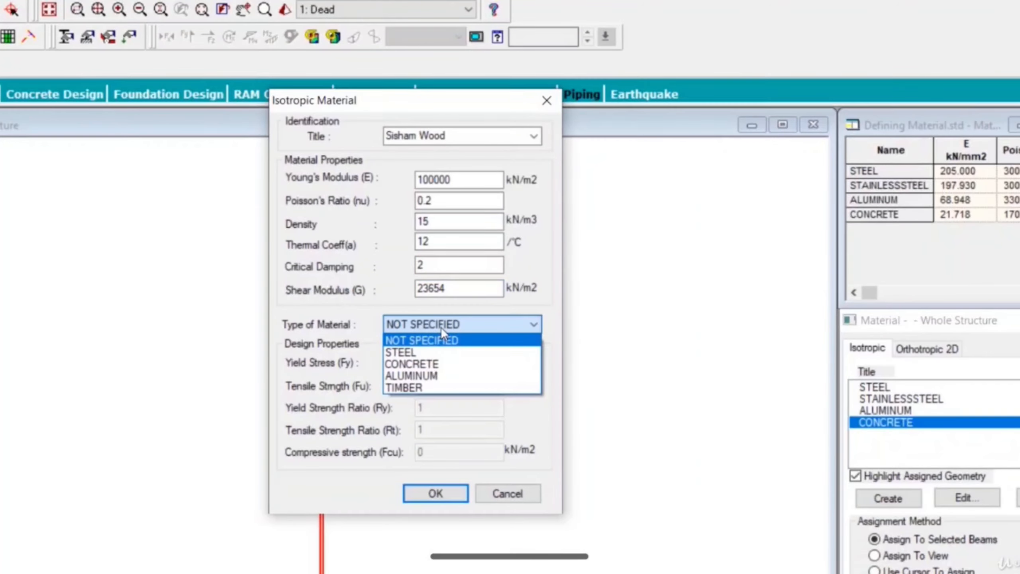
{"action": "left_click", "coordinate": [423, 387]}
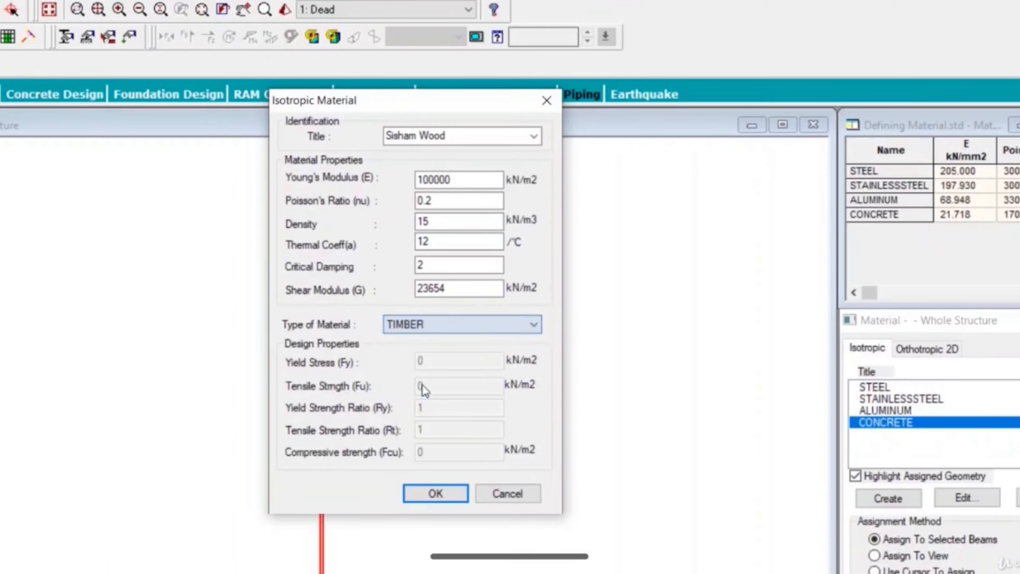
{"action": "left_click", "coordinate": [477, 287]}
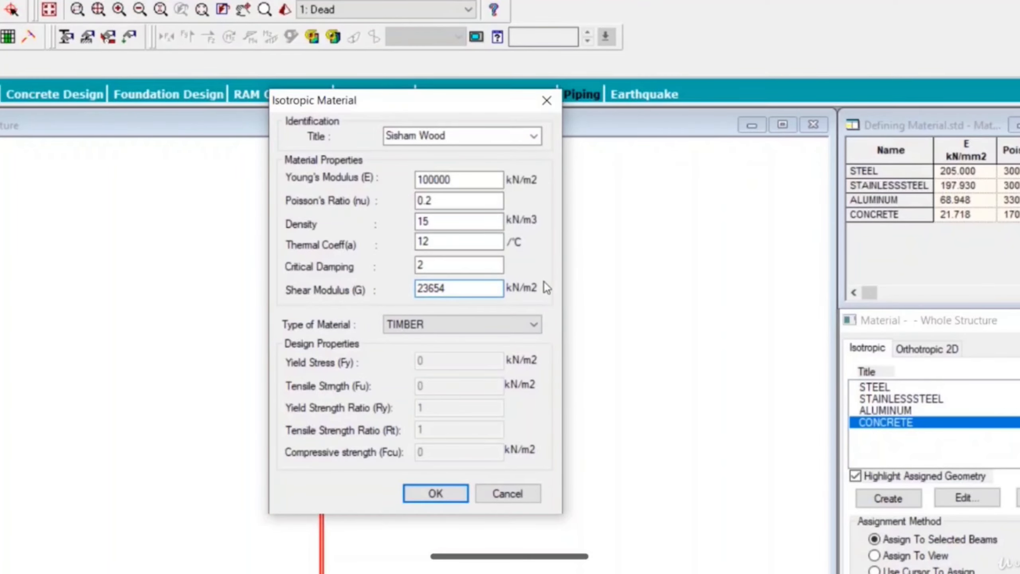
{"action": "left_click", "coordinate": [436, 494]}
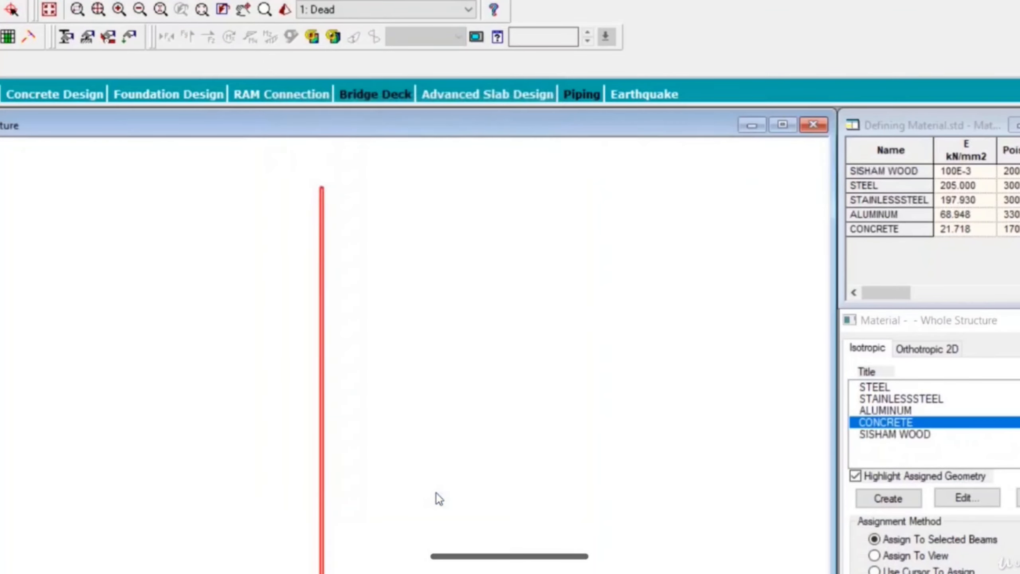
Step: Select SISHAM WOOD, look at the Orthotropic 2D material list and return to the isotropic materials
{"action": "left_click", "coordinate": [896, 435]}
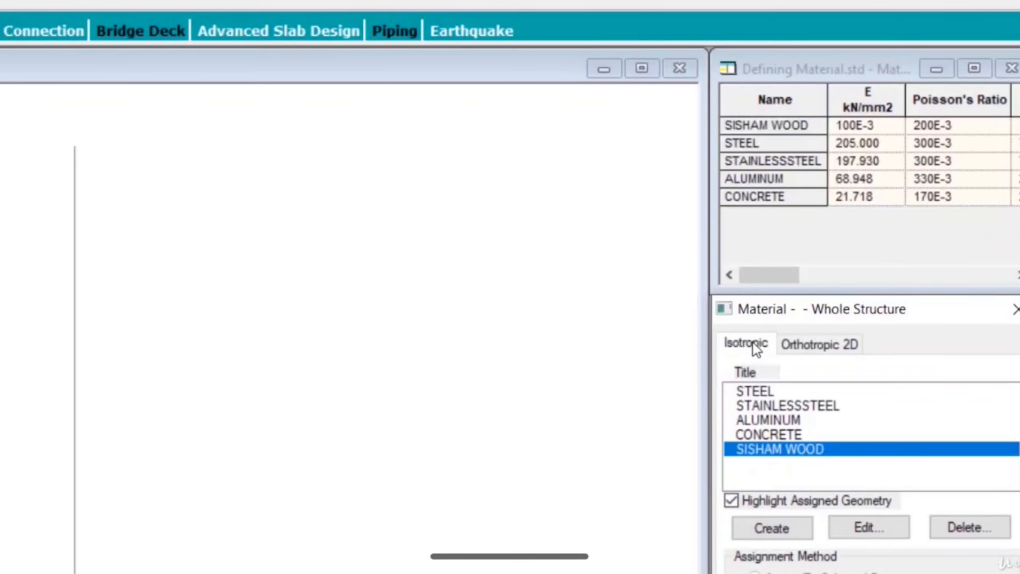
{"action": "left_click", "coordinate": [797, 342]}
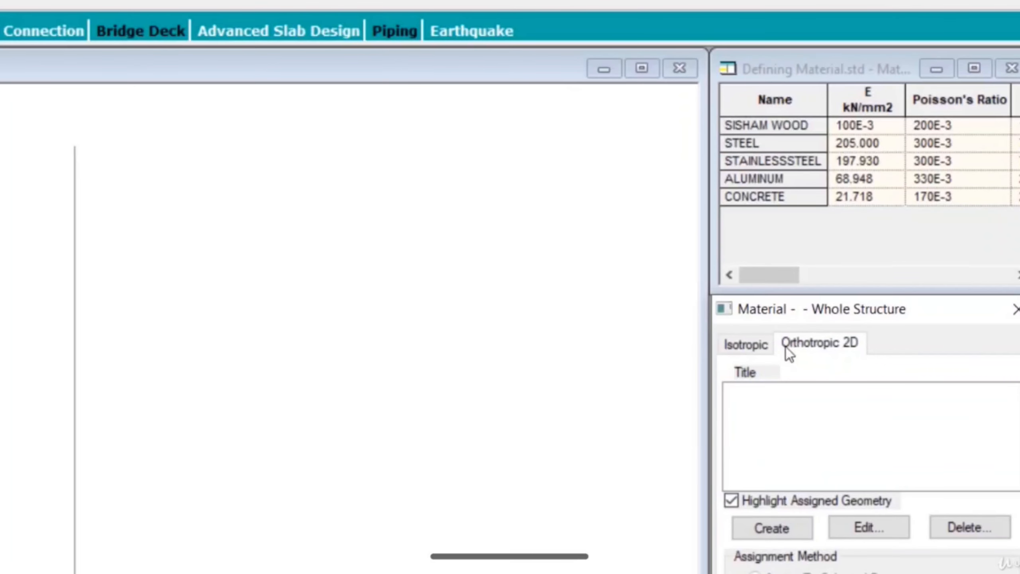
{"action": "left_click", "coordinate": [747, 345]}
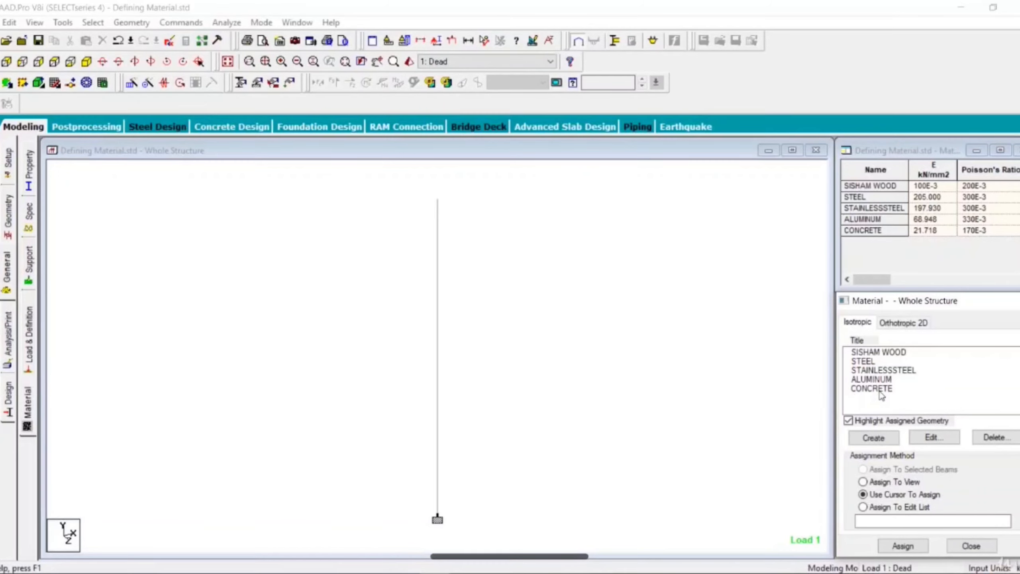
Step: Assign the SISHAM WOOD material to the selected column and confirm the assignment
{"action": "left_click", "coordinate": [882, 352]}
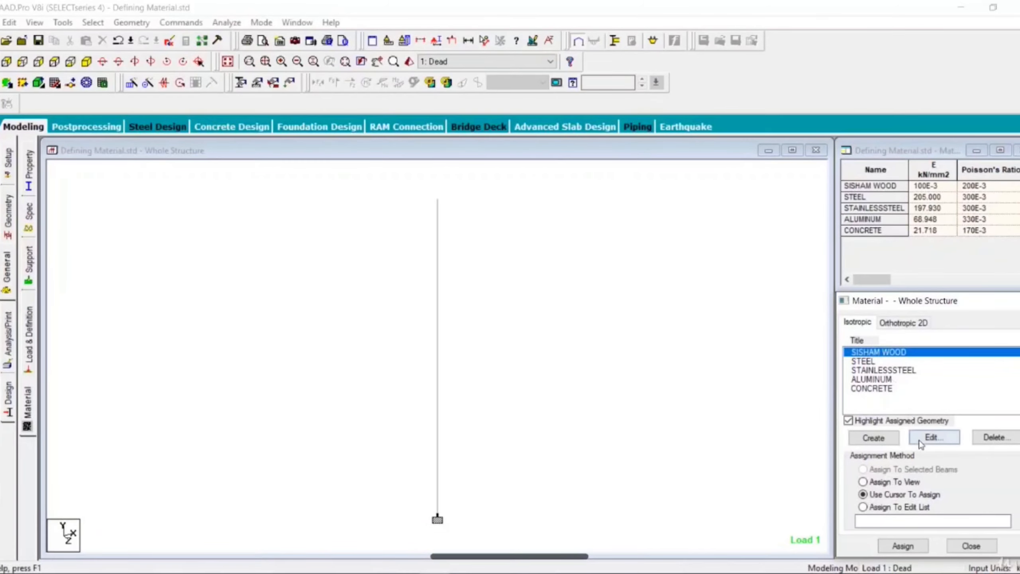
{"action": "left_click", "coordinate": [437, 329]}
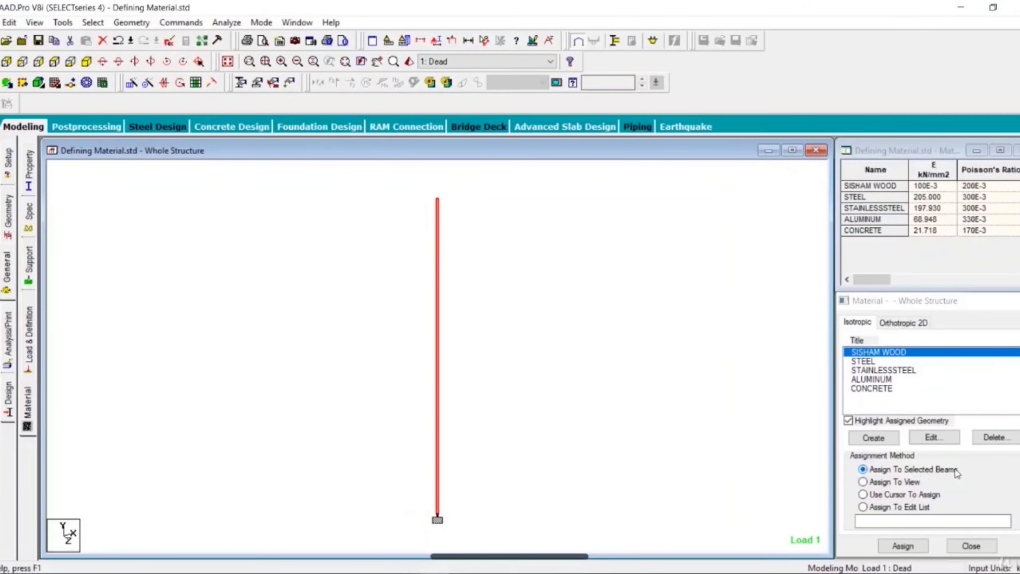
{"action": "left_click", "coordinate": [908, 546]}
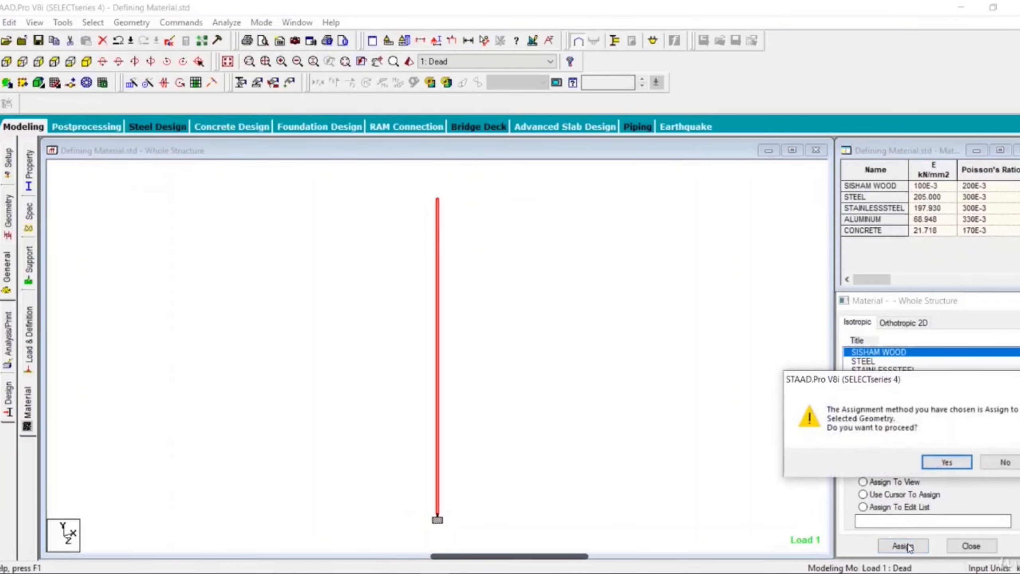
{"action": "left_click", "coordinate": [946, 463]}
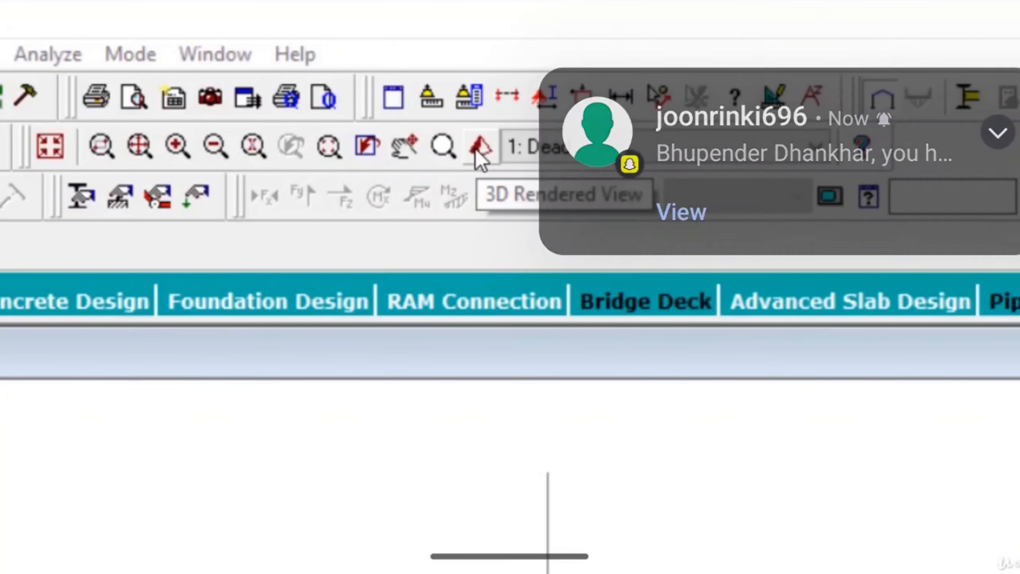
Step: Open the 3D rendered view of the column and rotate it to inspect the member
{"action": "left_click", "coordinate": [479, 148]}
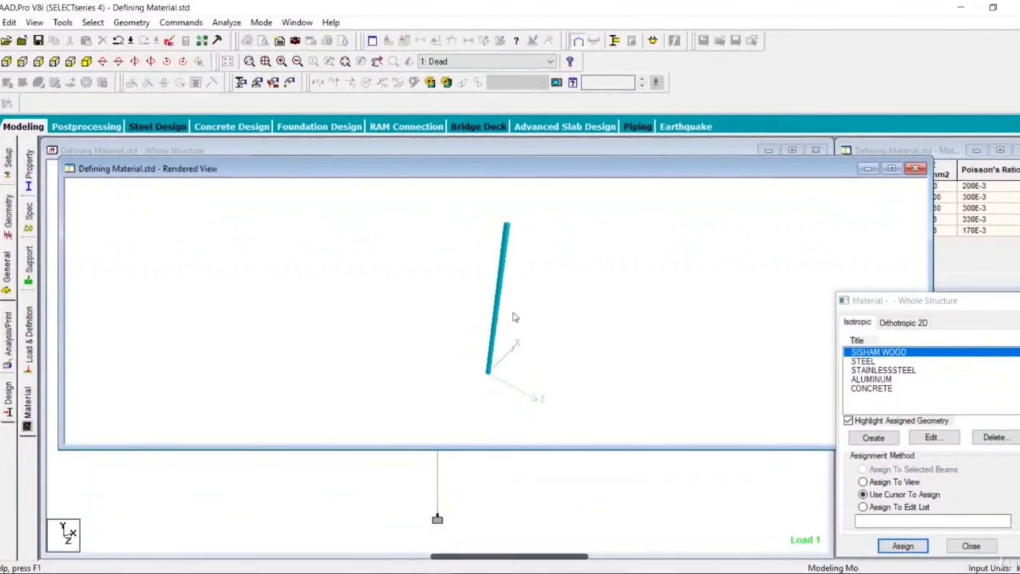
{"action": "left_click_drag", "start_coordinate": [515, 318], "coordinate": [650, 277]}
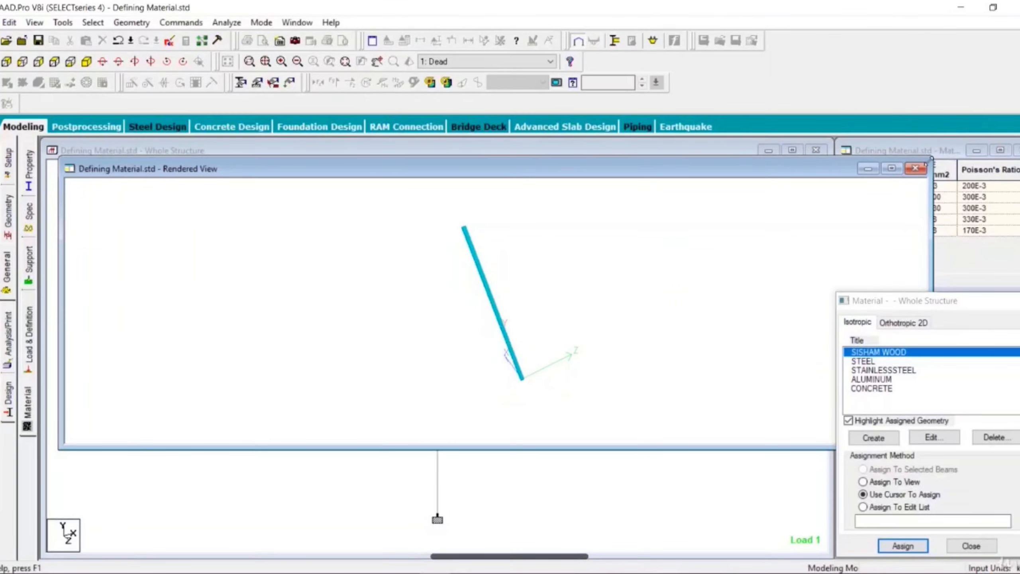
Step: Close the rendered view and look through the coldformed steel, timber and aluminum section profile tables
{"action": "left_click", "coordinate": [915, 169]}
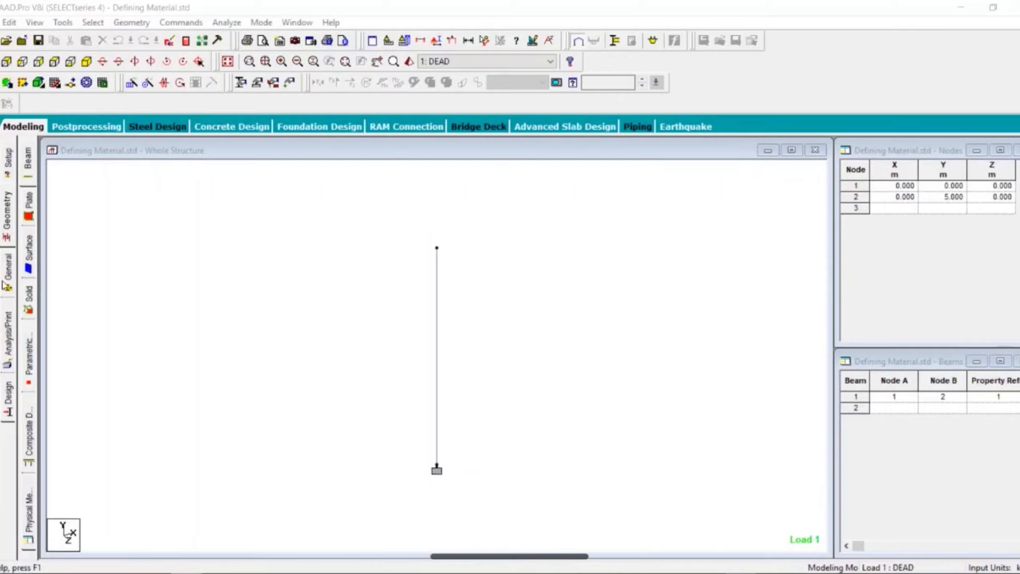
{"action": "left_click", "coordinate": [8, 269]}
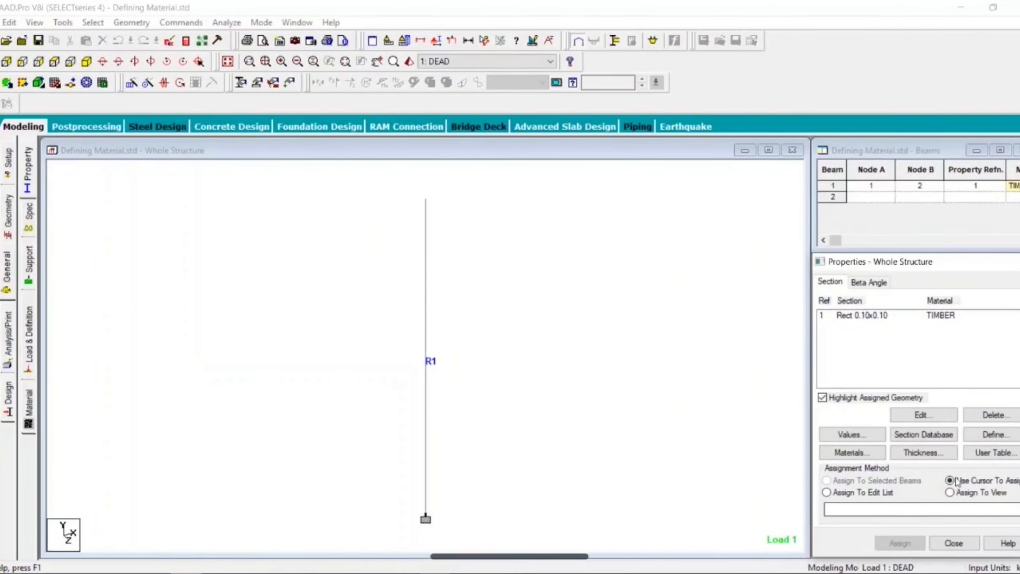
{"action": "left_click", "coordinate": [933, 439]}
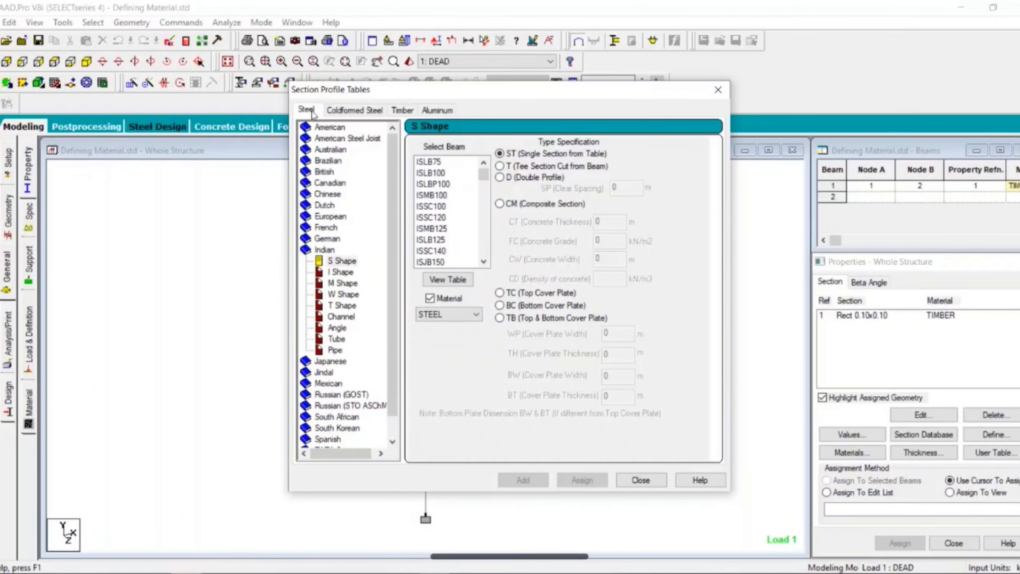
{"action": "left_click", "coordinate": [342, 112]}
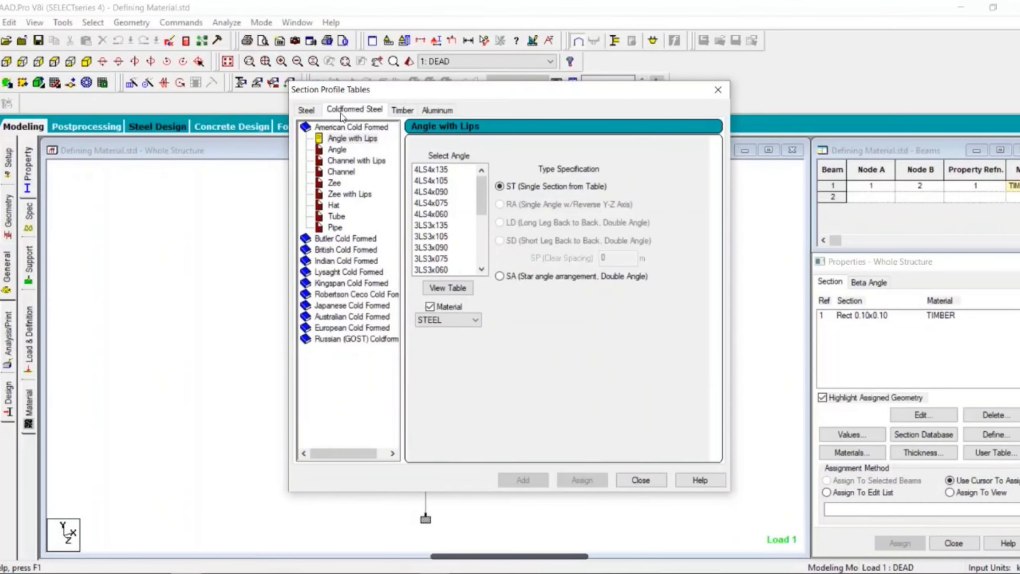
{"action": "left_click", "coordinate": [402, 111]}
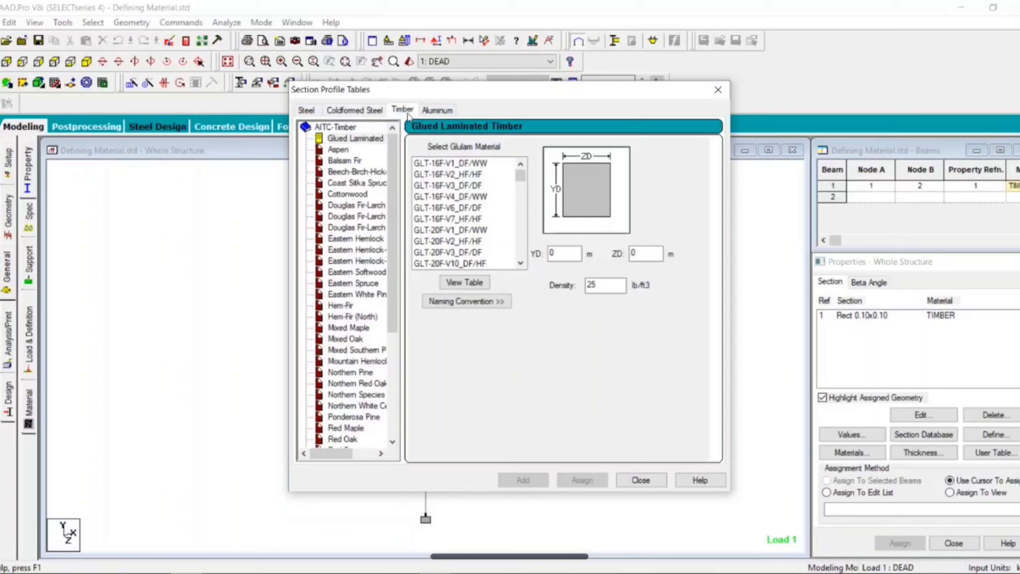
{"action": "left_click", "coordinate": [427, 112]}
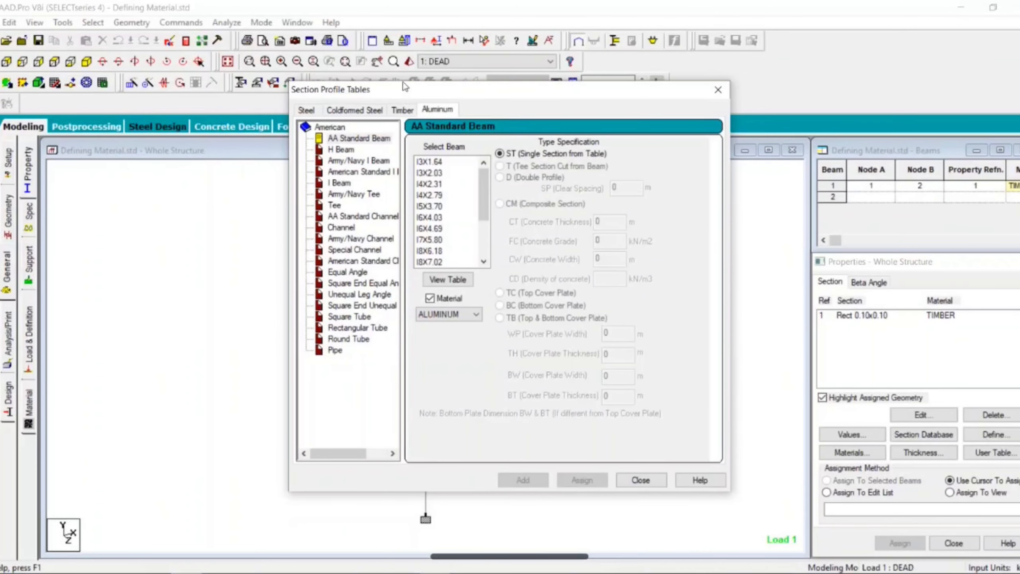
{"action": "left_click_drag", "start_coordinate": [406, 90], "coordinate": [678, 78]}
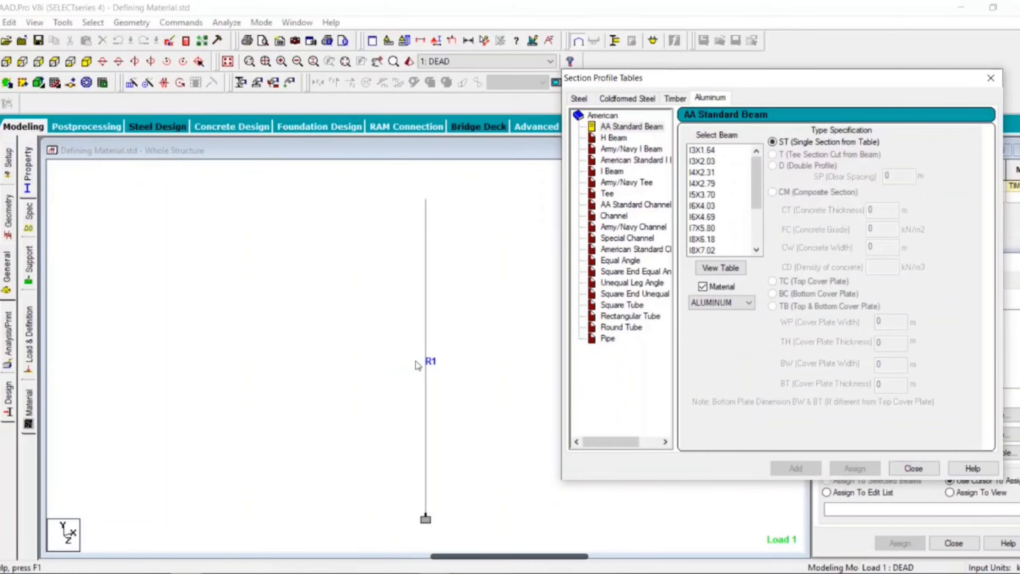
Step: Add the Indian steel channel ISMC100 as a single section with STEEL material from the section database
{"action": "left_click", "coordinate": [578, 99]}
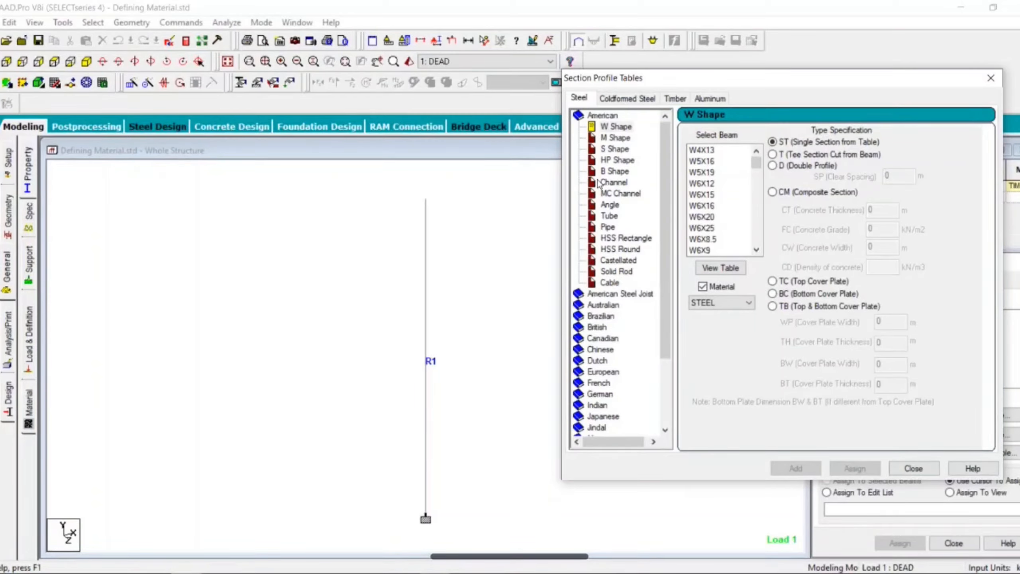
{"action": "scroll", "coordinate": [604, 305], "scroll_direction": "down", "scroll_amount": 3}
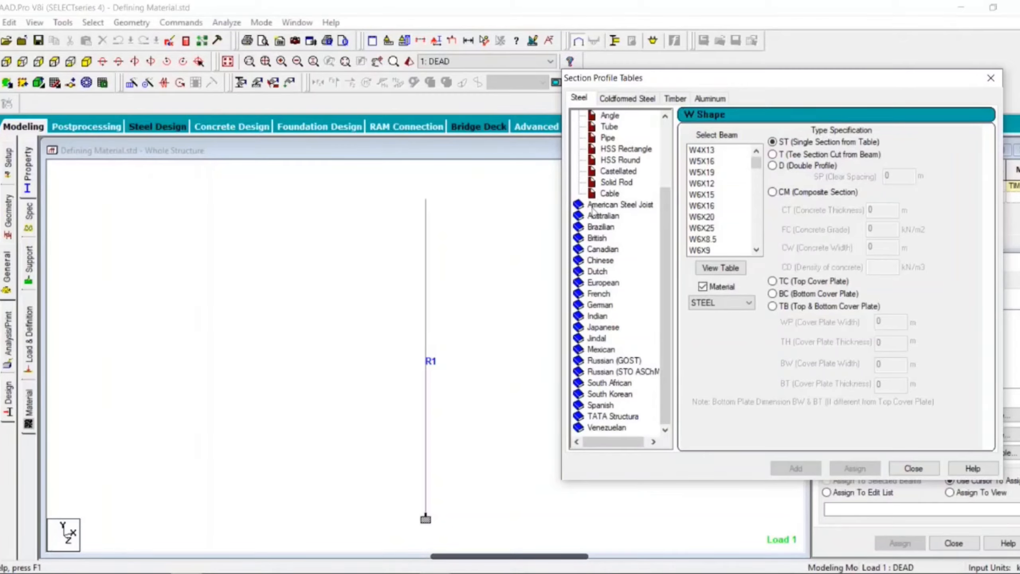
{"action": "double_click", "coordinate": [597, 316]}
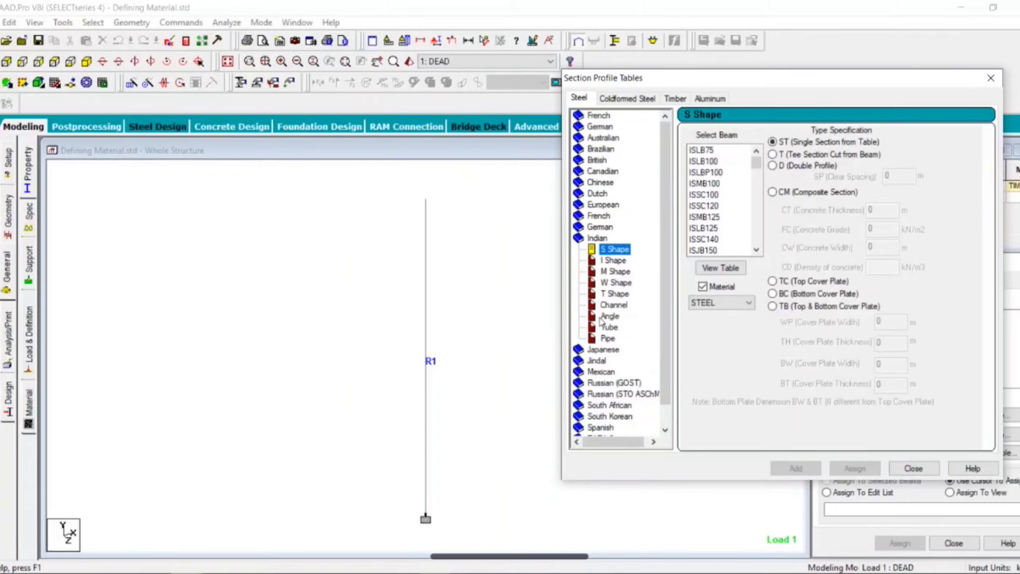
{"action": "left_click", "coordinate": [620, 307]}
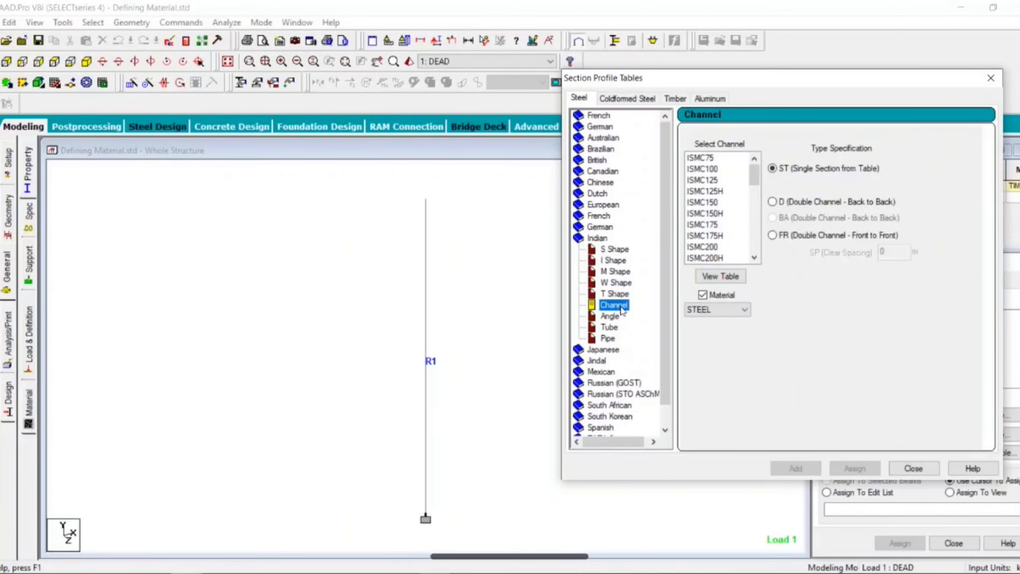
{"action": "left_click", "coordinate": [705, 172]}
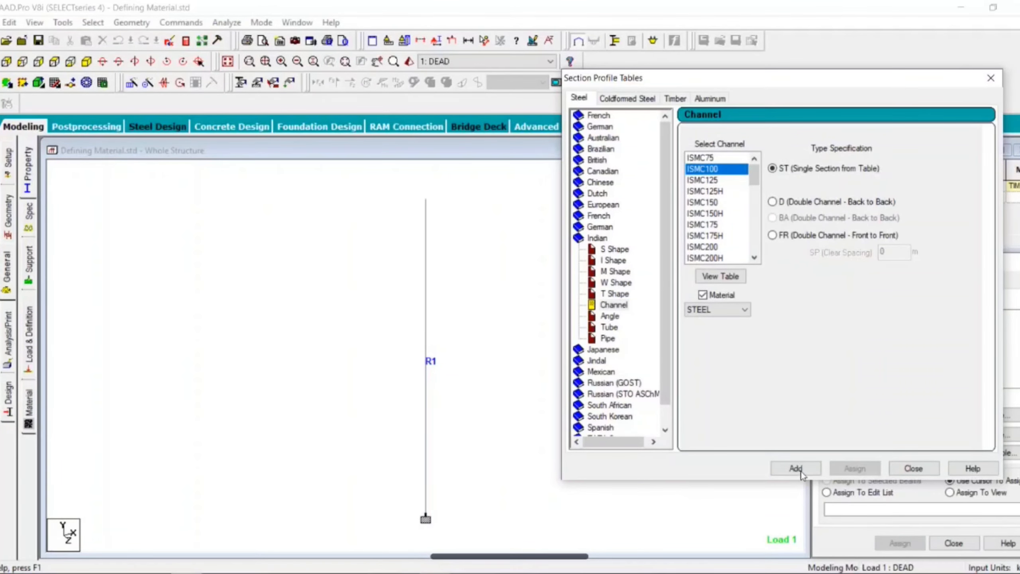
{"action": "left_click", "coordinate": [795, 469]}
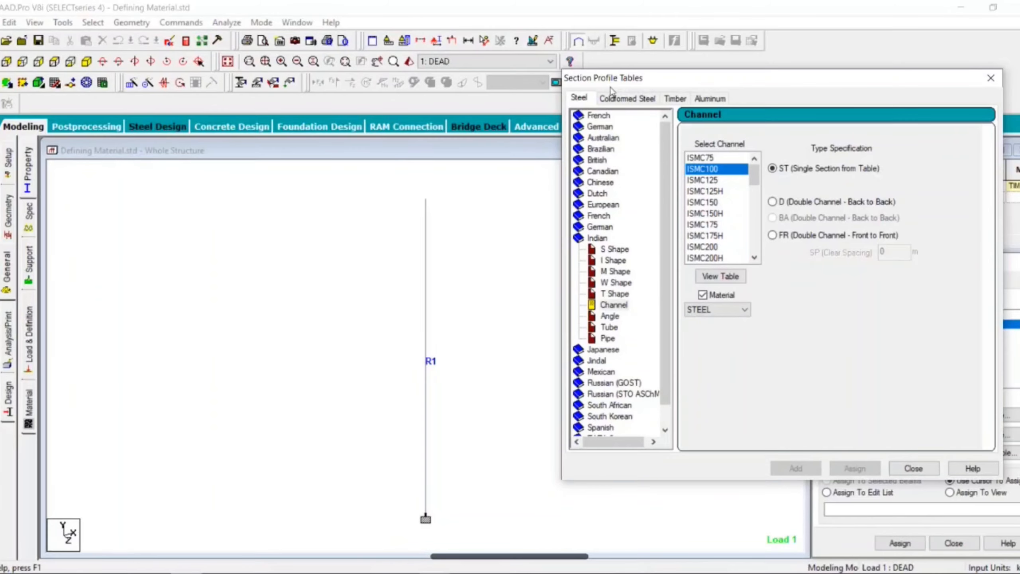
{"action": "left_click_drag", "start_coordinate": [710, 79], "coordinate": [320, 69]}
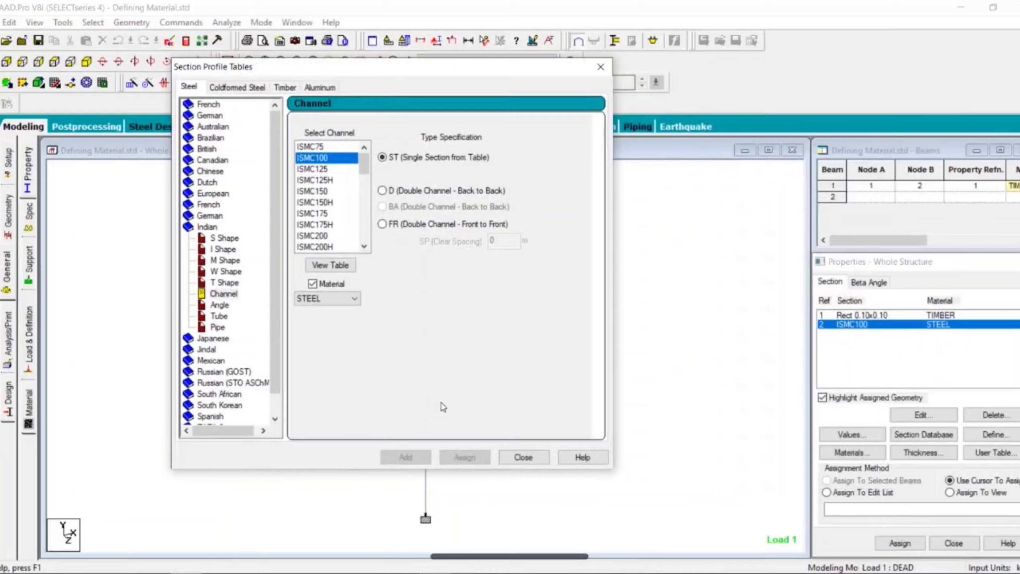
{"action": "left_click", "coordinate": [523, 458]}
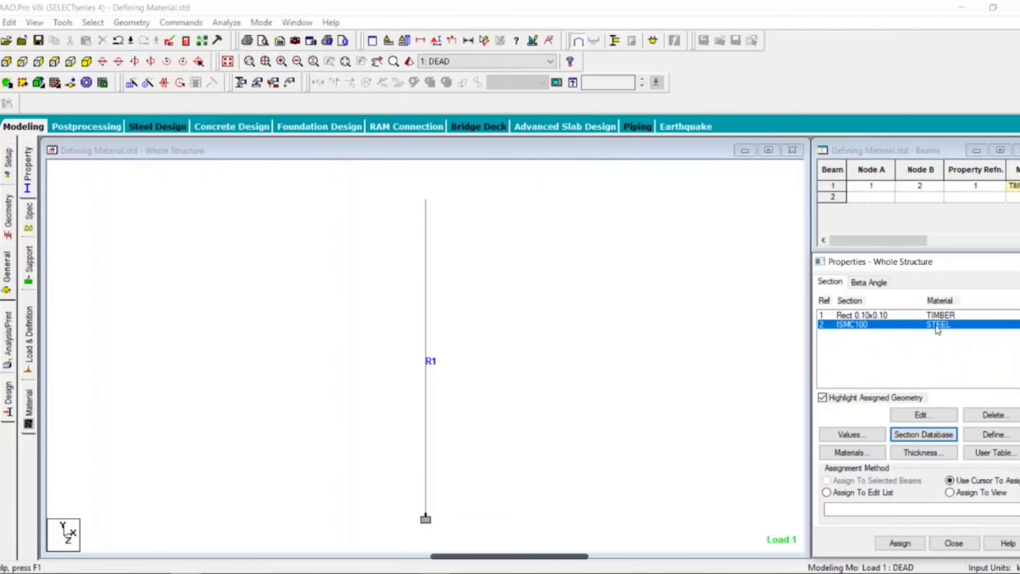
Step: Delete the existing column member while keeping its two end nodes
{"action": "left_click", "coordinate": [435, 439]}
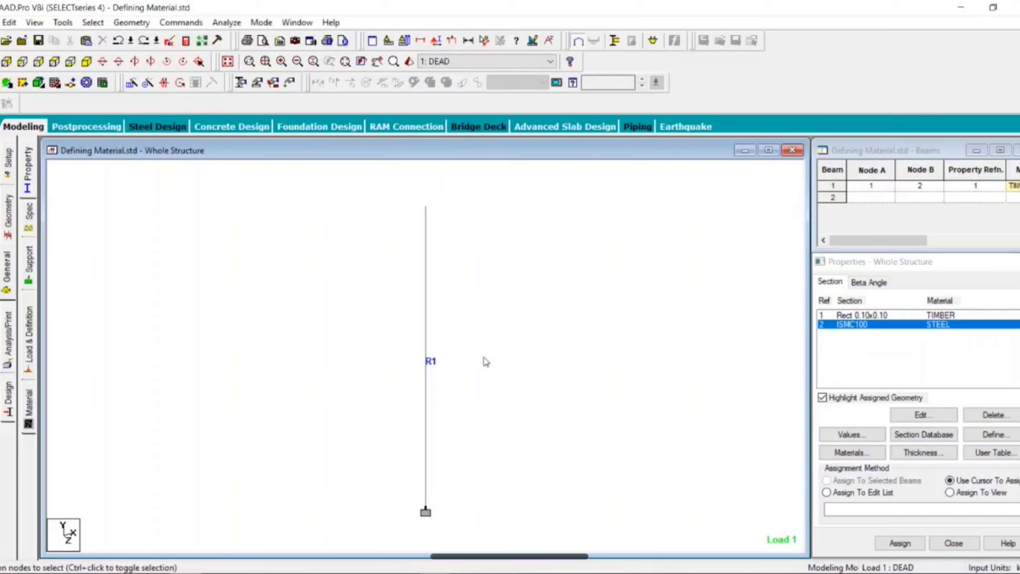
{"action": "left_click", "coordinate": [425, 325]}
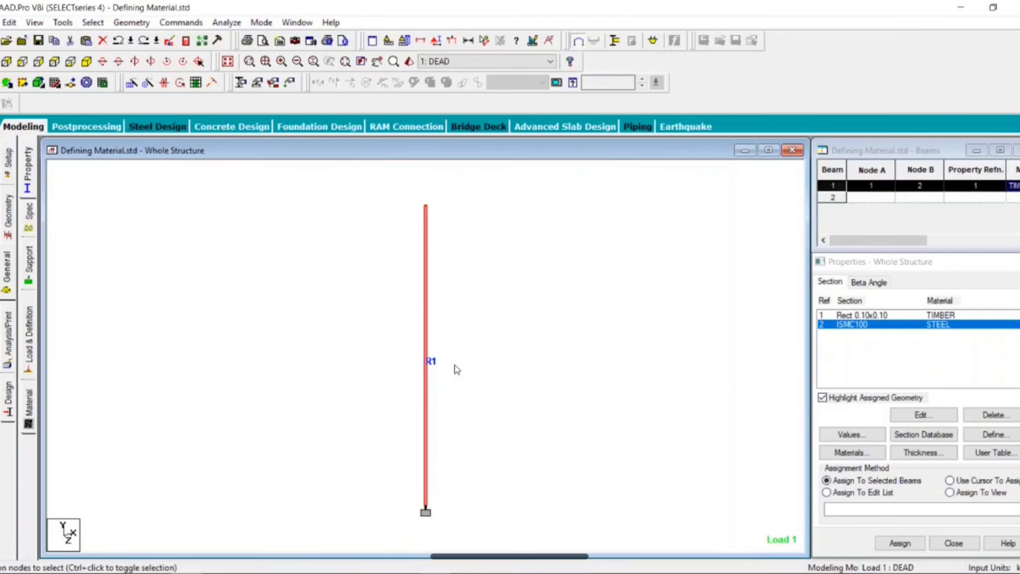
{"action": "key", "text": "Delete"}
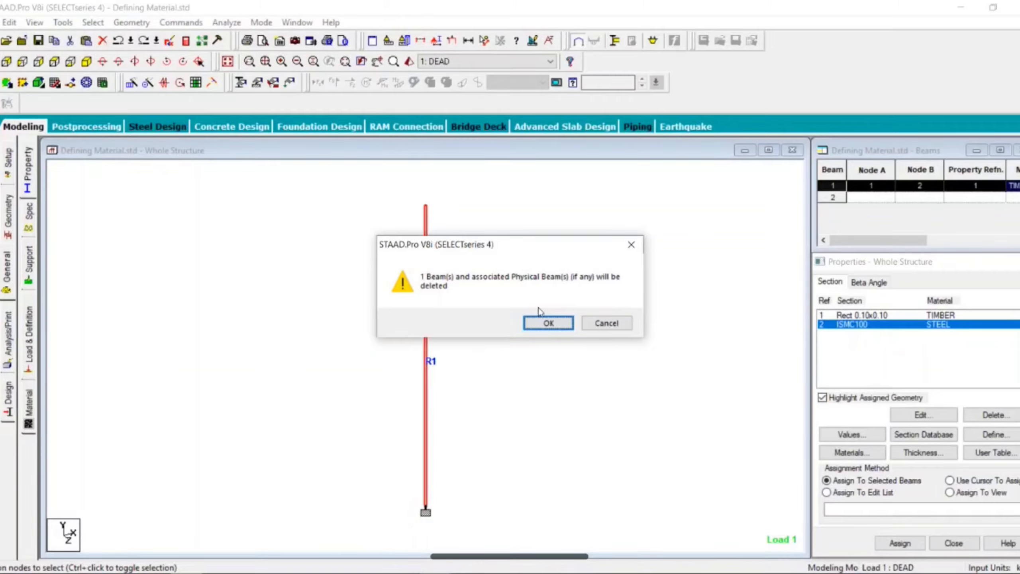
{"action": "left_click", "coordinate": [549, 324]}
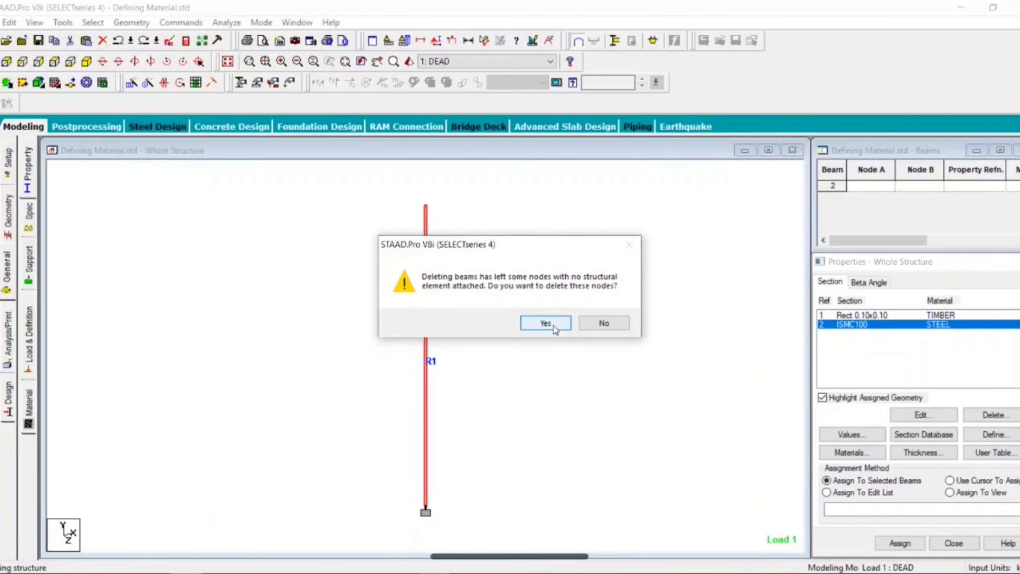
{"action": "left_click", "coordinate": [601, 325]}
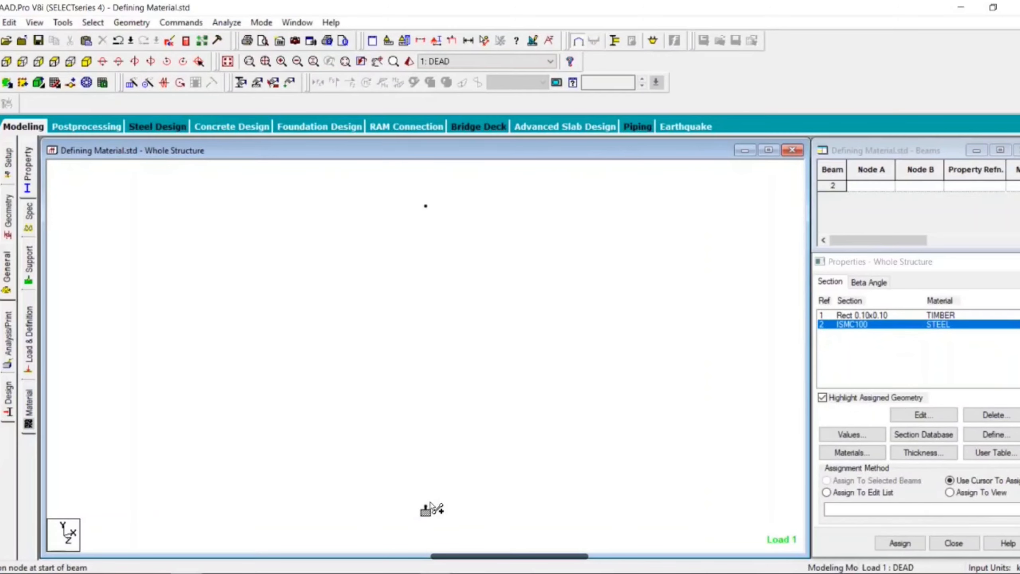
Step: Redraw the column from the supported base node to the upper node and assign the ISMC100 steel section to it
{"action": "left_click", "coordinate": [426, 509]}
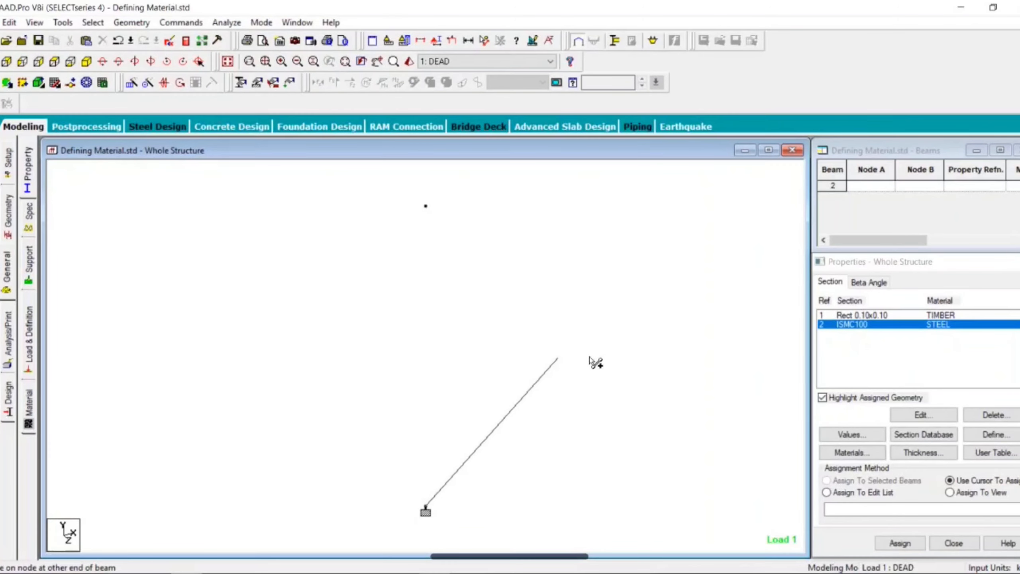
{"action": "left_click", "coordinate": [425, 206]}
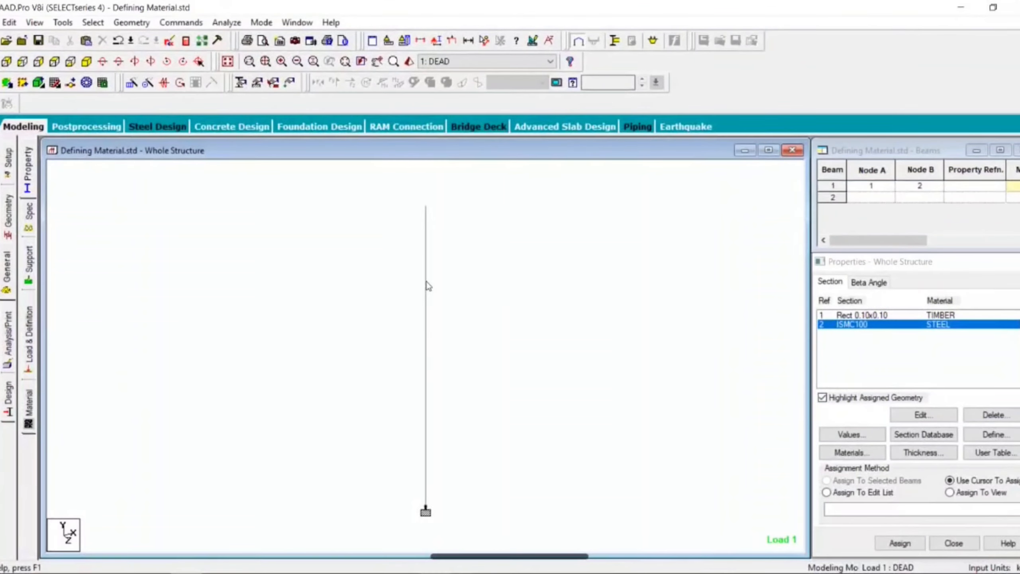
{"action": "left_click", "coordinate": [426, 283]}
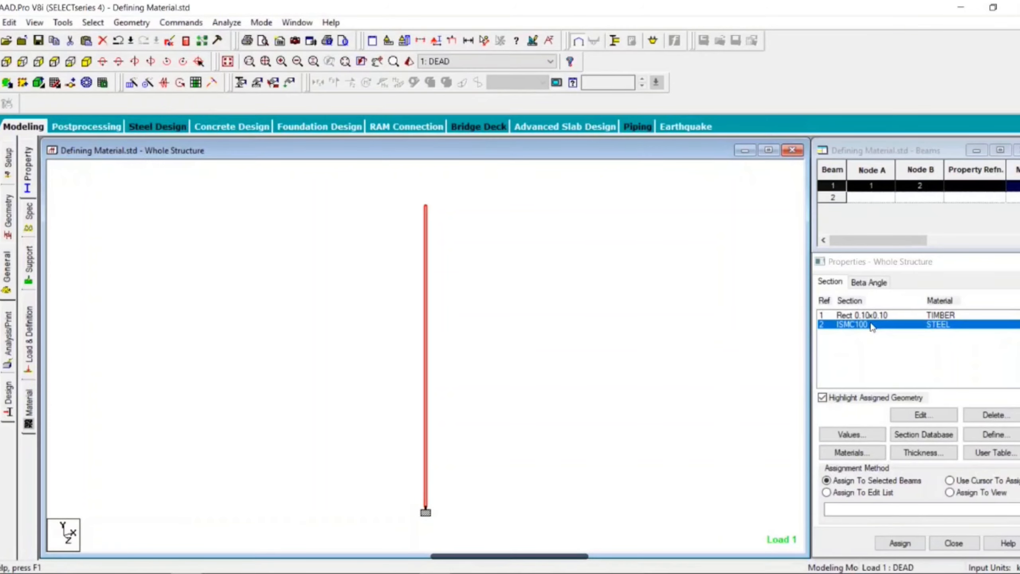
{"action": "left_click", "coordinate": [900, 543]}
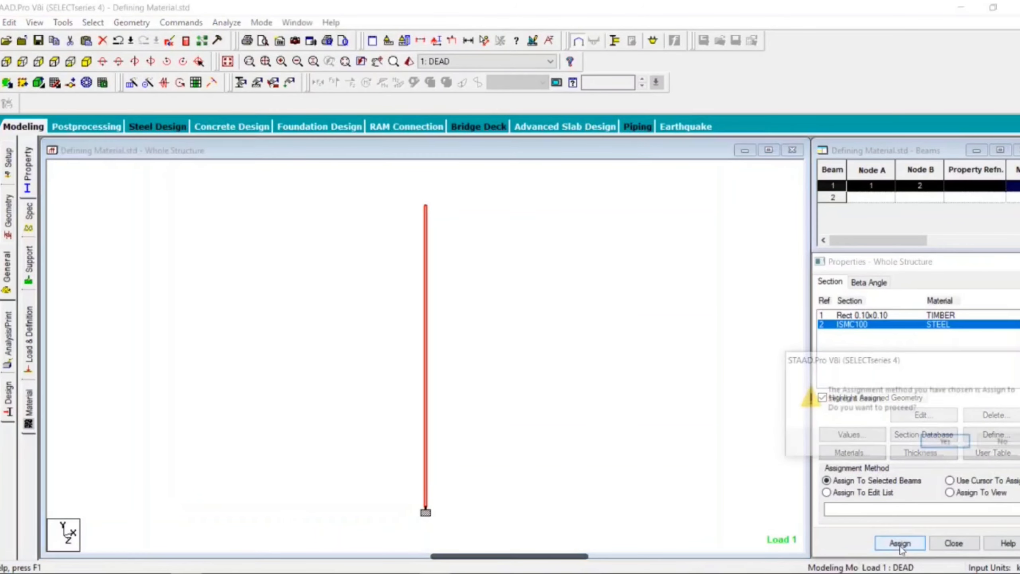
{"action": "left_click", "coordinate": [930, 450]}
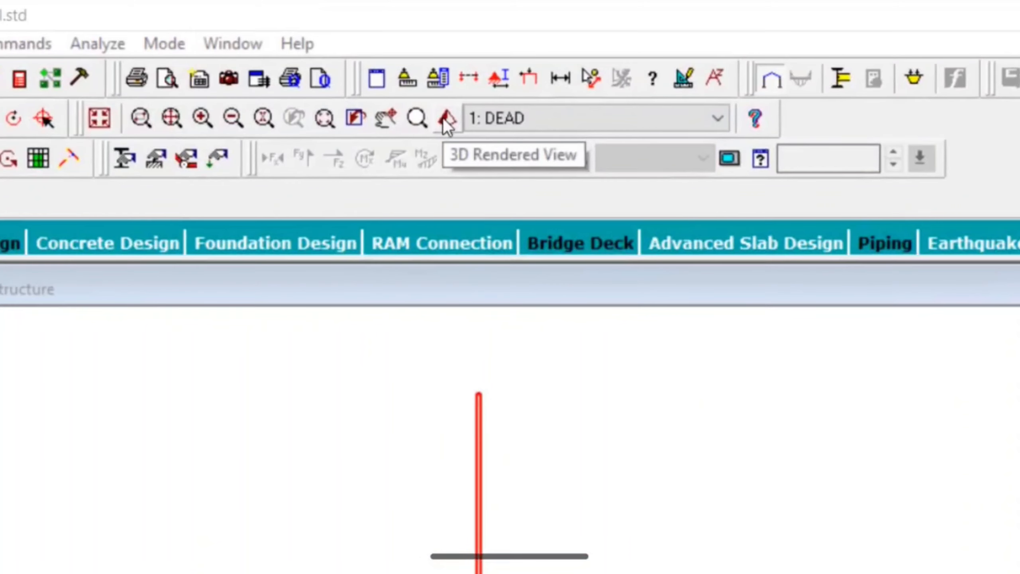
Step: Inspect the channel column in the 3D rendered view by rotating and enlarging it, and close that view
{"action": "left_click", "coordinate": [445, 119]}
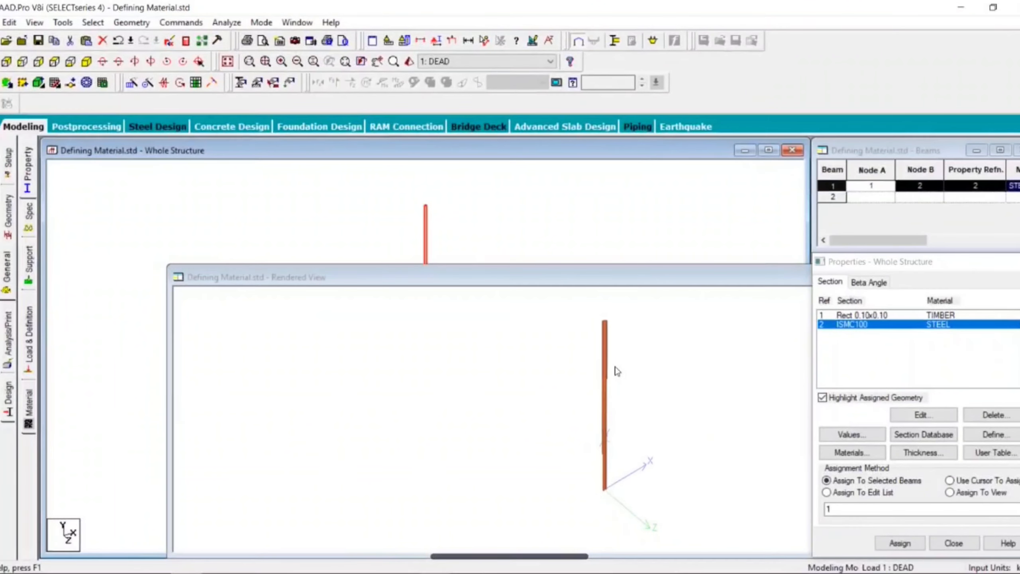
{"action": "left_click_drag", "start_coordinate": [617, 339], "coordinate": [530, 371]}
{"action": "scroll", "coordinate": [606, 398], "scroll_direction": "up", "scroll_amount": 5}
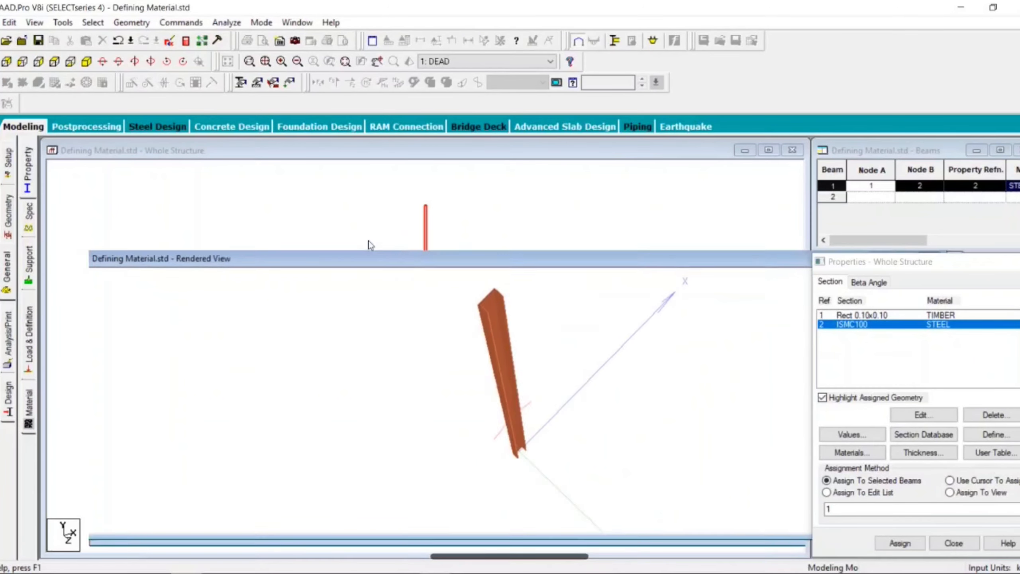
{"action": "left_click_drag", "start_coordinate": [368, 240], "coordinate": [333, 229]}
{"action": "left_click", "coordinate": [793, 230]}
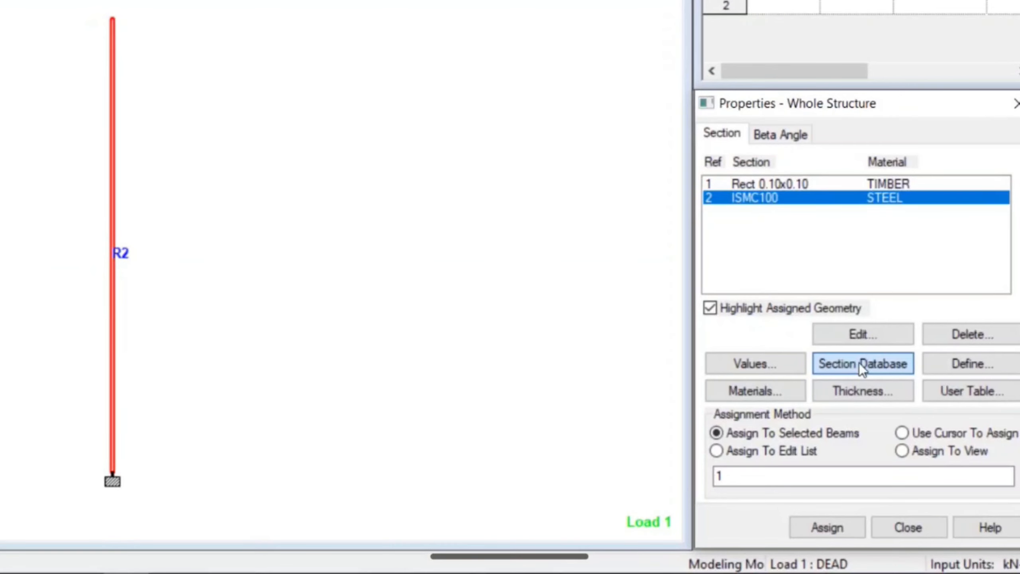
Step: Add the AITC-Timber Red Oak profile RDOA_N2_8X10_PO from the section database to the section list
{"action": "left_click", "coordinate": [859, 363]}
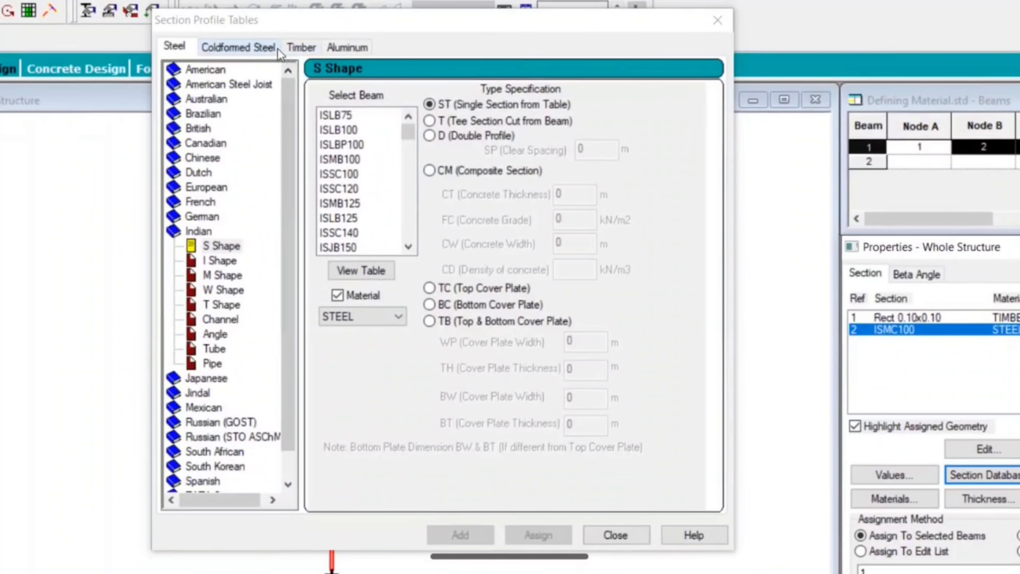
{"action": "left_click", "coordinate": [310, 54]}
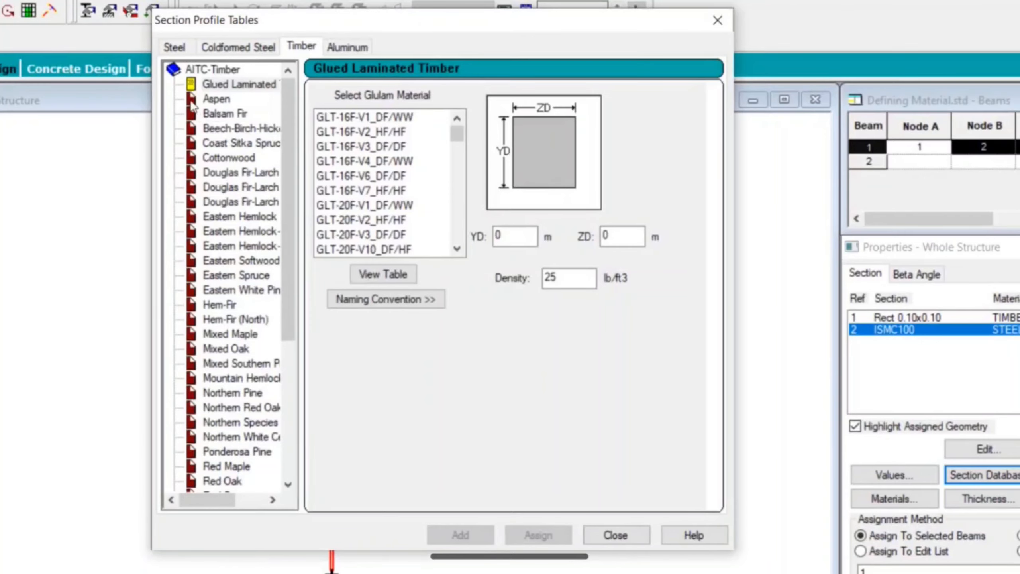
{"action": "scroll", "coordinate": [285, 154], "scroll_direction": "down", "scroll_amount": 5}
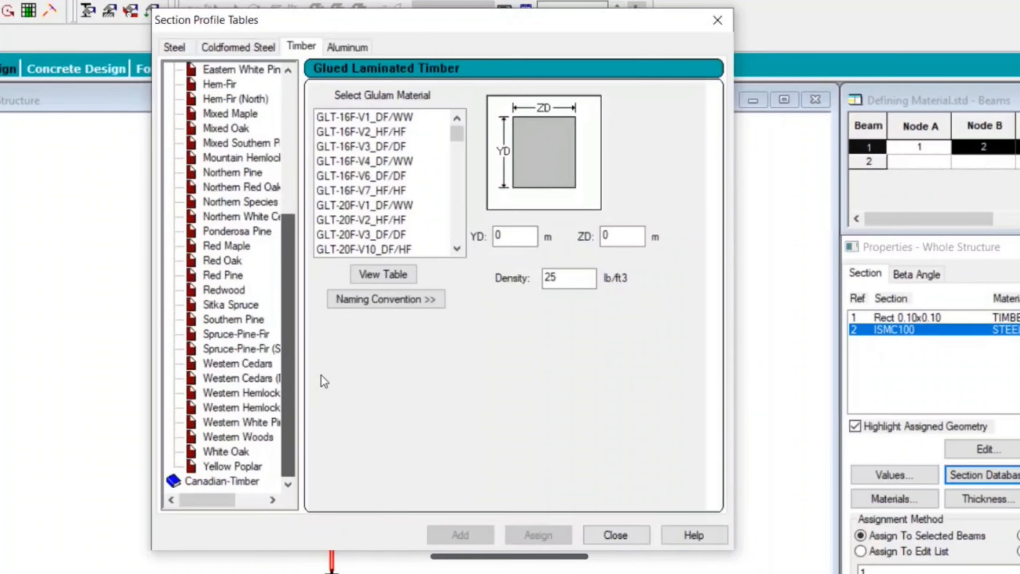
{"action": "left_click", "coordinate": [231, 261]}
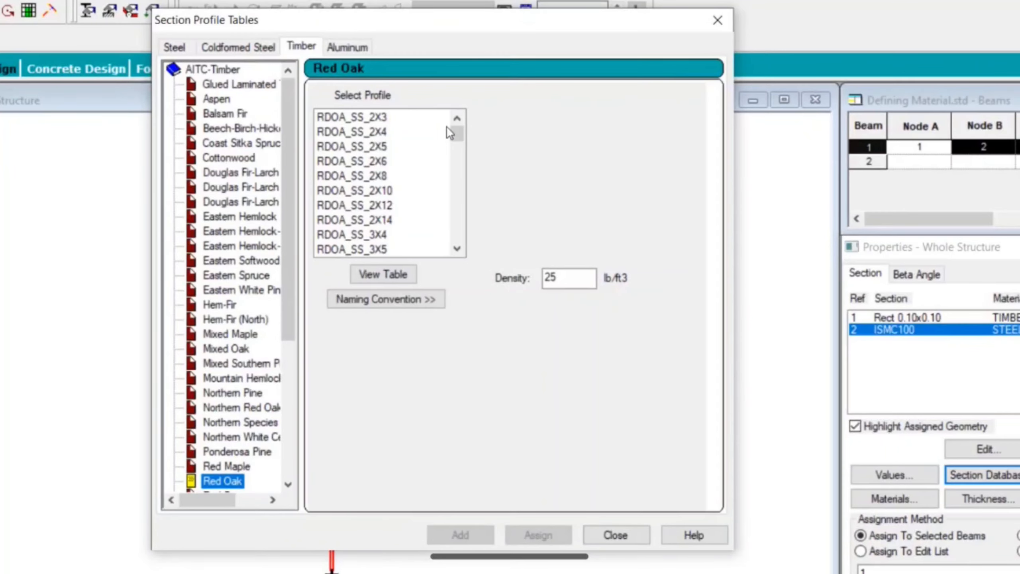
{"action": "left_click_drag", "start_coordinate": [457, 133], "coordinate": [458, 212]}
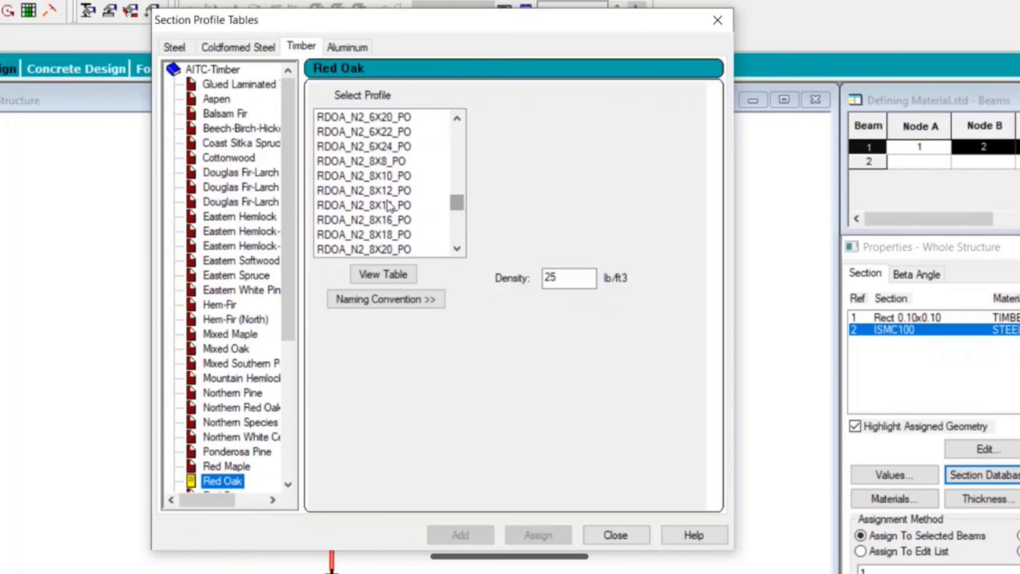
{"action": "left_click", "coordinate": [364, 183]}
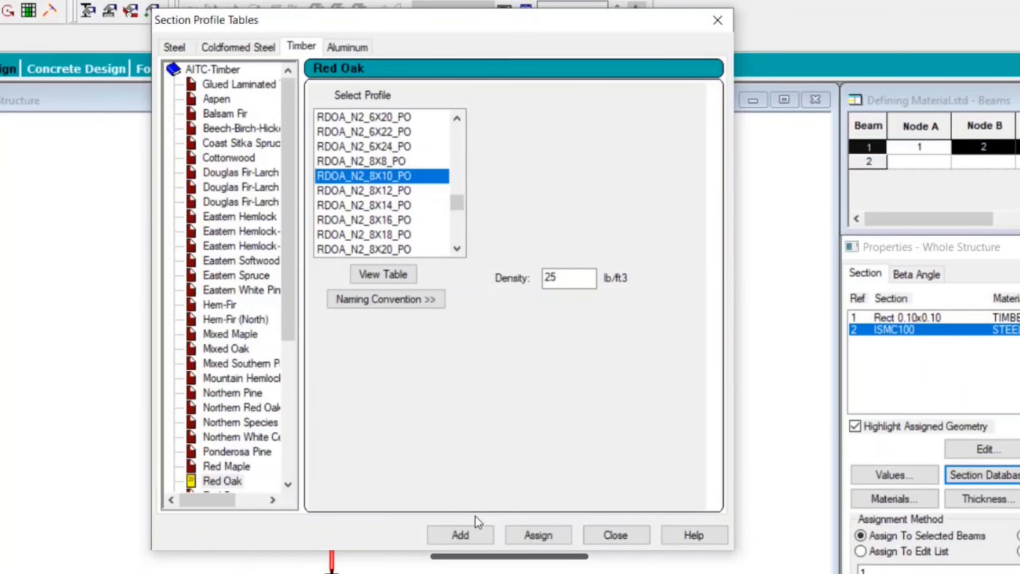
{"action": "left_click", "coordinate": [469, 531]}
{"action": "left_click", "coordinate": [615, 534]}
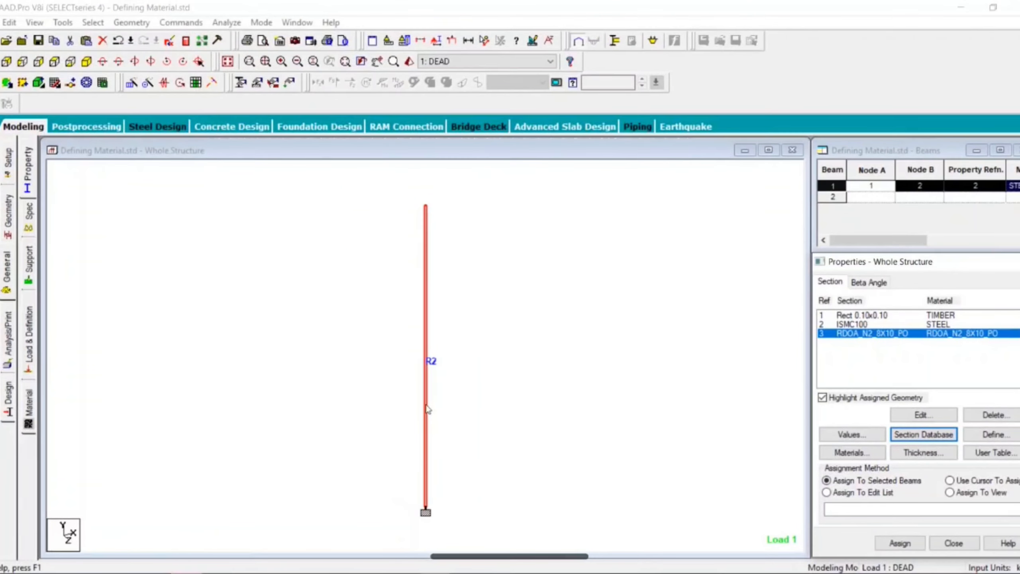
Step: Assign the RDOA_N2_8X10_PO timber section to the selected column and inspect it in a rotated 3D rendered view
{"action": "left_click", "coordinate": [900, 543]}
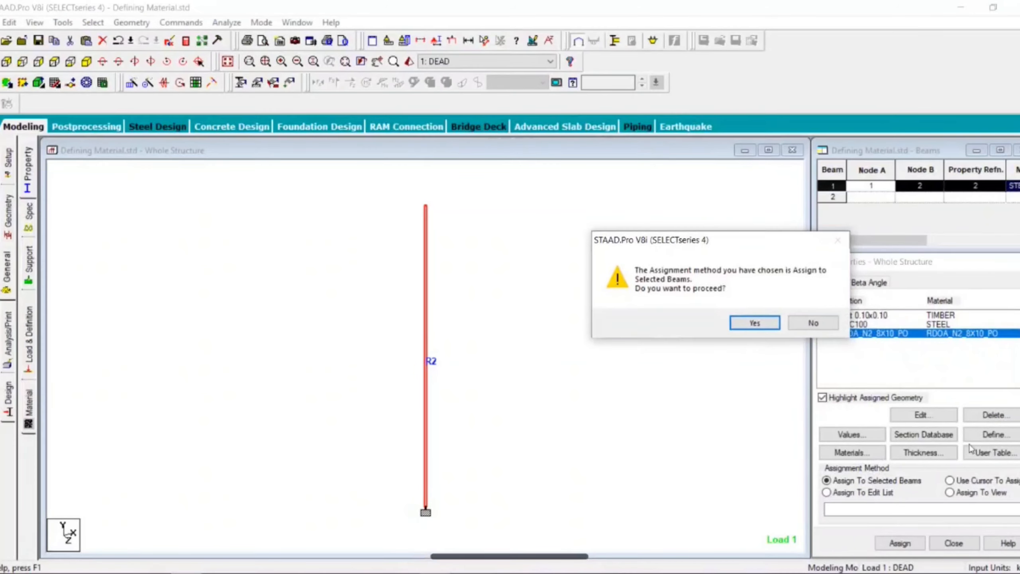
{"action": "left_click", "coordinate": [747, 327]}
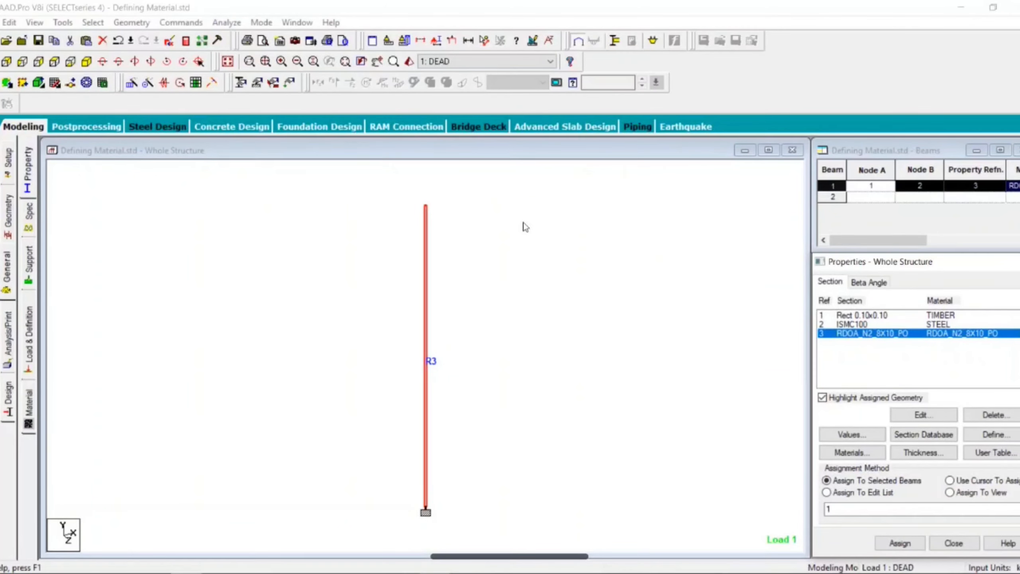
{"action": "left_click", "coordinate": [409, 61]}
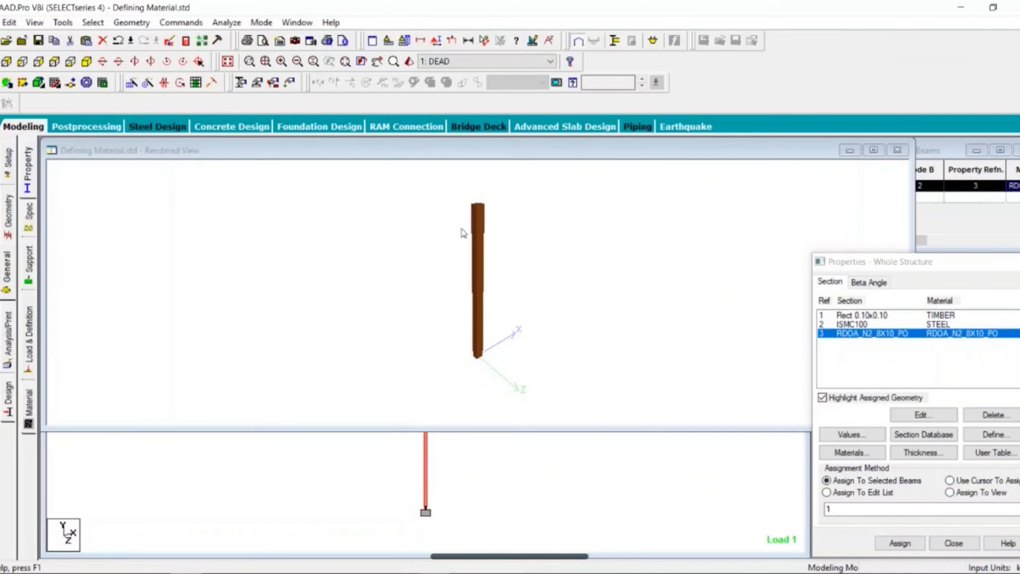
{"action": "left_click_drag", "start_coordinate": [464, 225], "coordinate": [503, 290]}
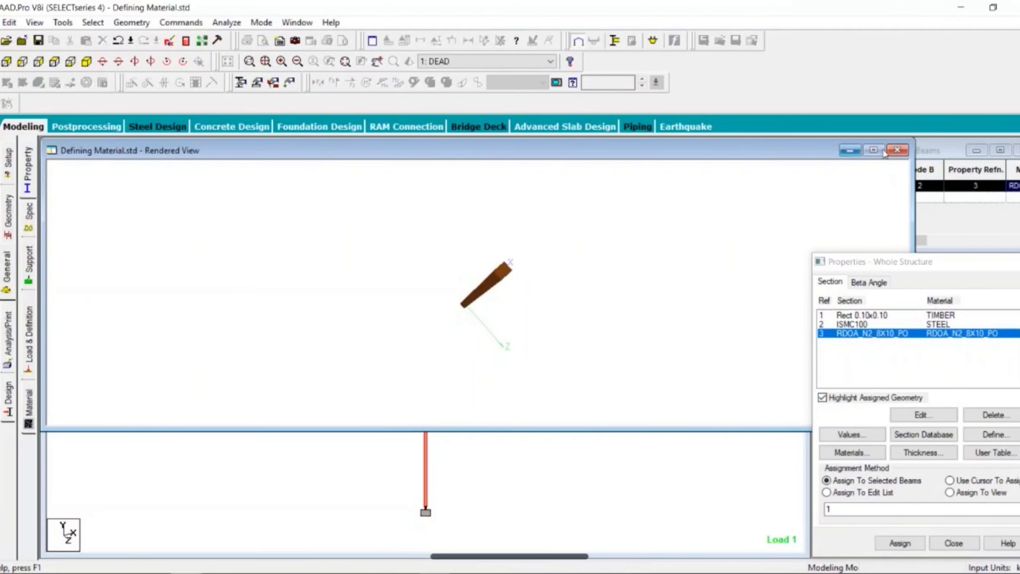
{"action": "left_click", "coordinate": [897, 150]}
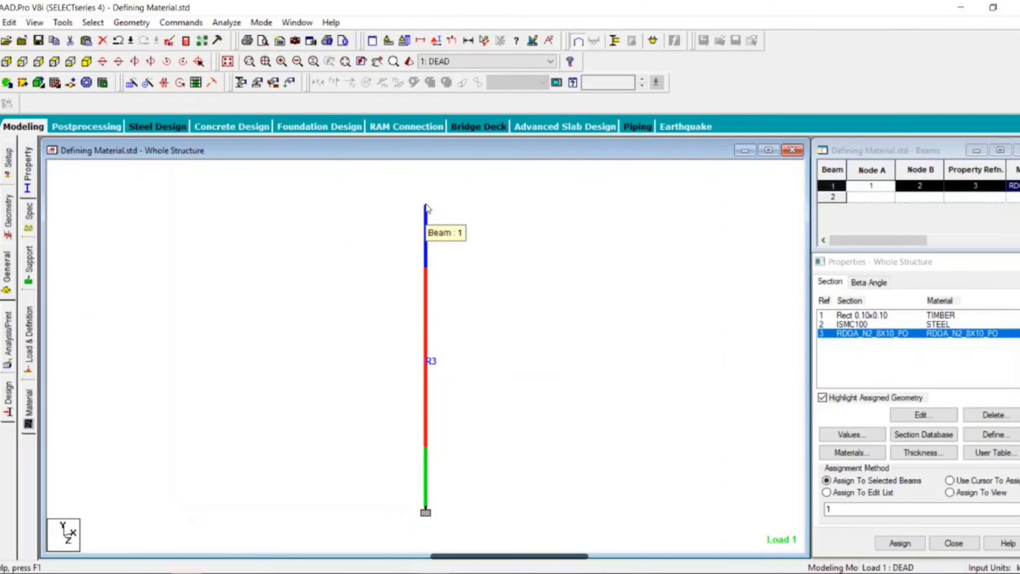
{"action": "left_click", "coordinate": [525, 342]}
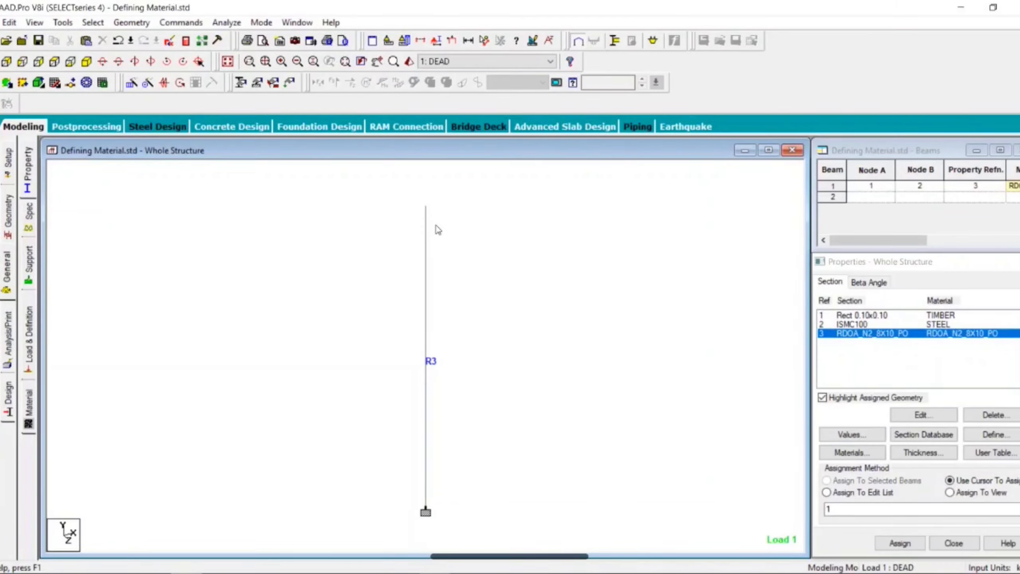
Step: Assign the SELFWEIGHT Y -1 load of the DEAD load case to the whole view and accept the auto save
{"action": "left_click", "coordinate": [28, 343]}
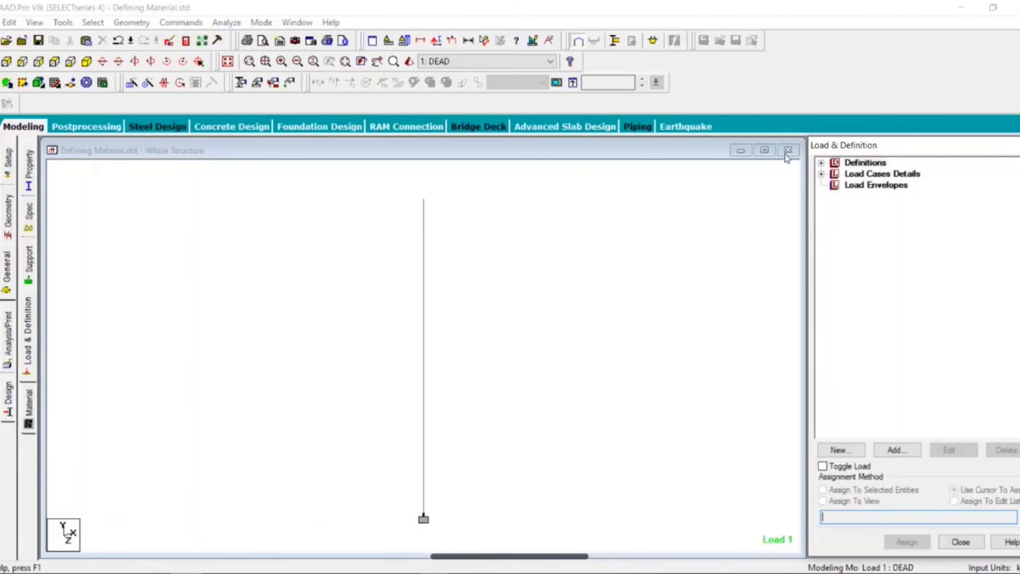
{"action": "left_click", "coordinate": [824, 176]}
{"action": "left_click", "coordinate": [821, 174]}
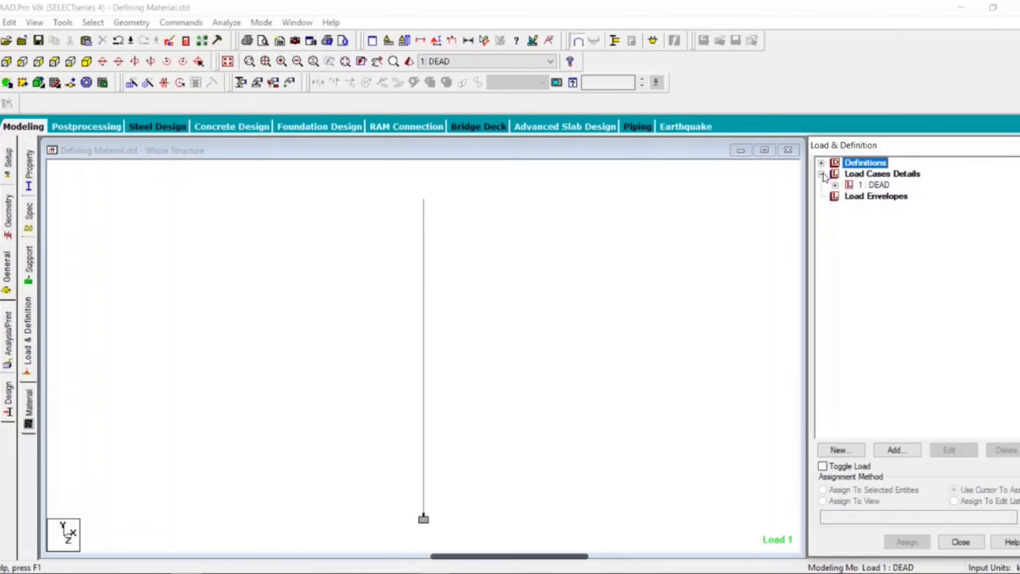
{"action": "left_click", "coordinate": [835, 185]}
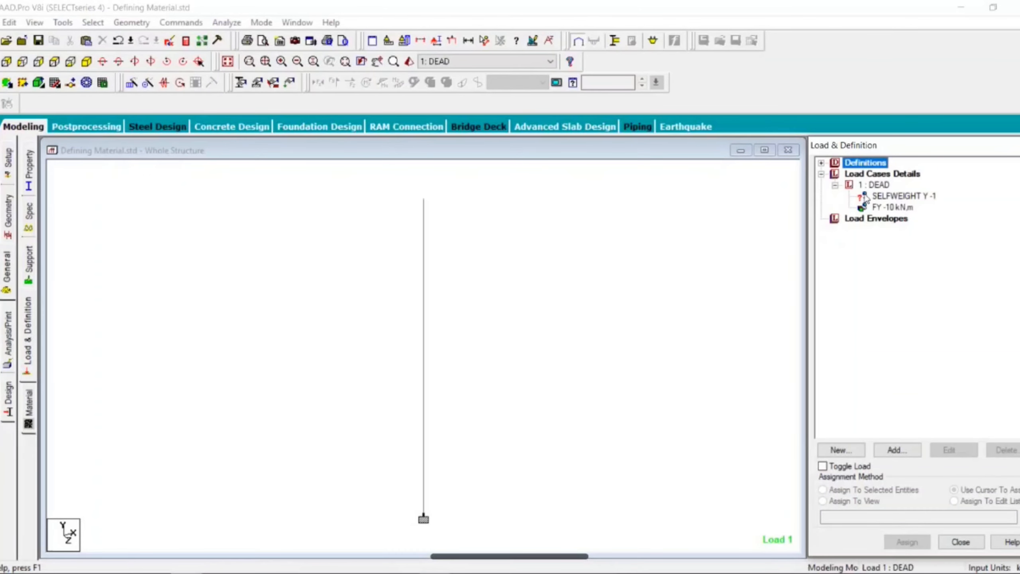
{"action": "left_click", "coordinate": [886, 196]}
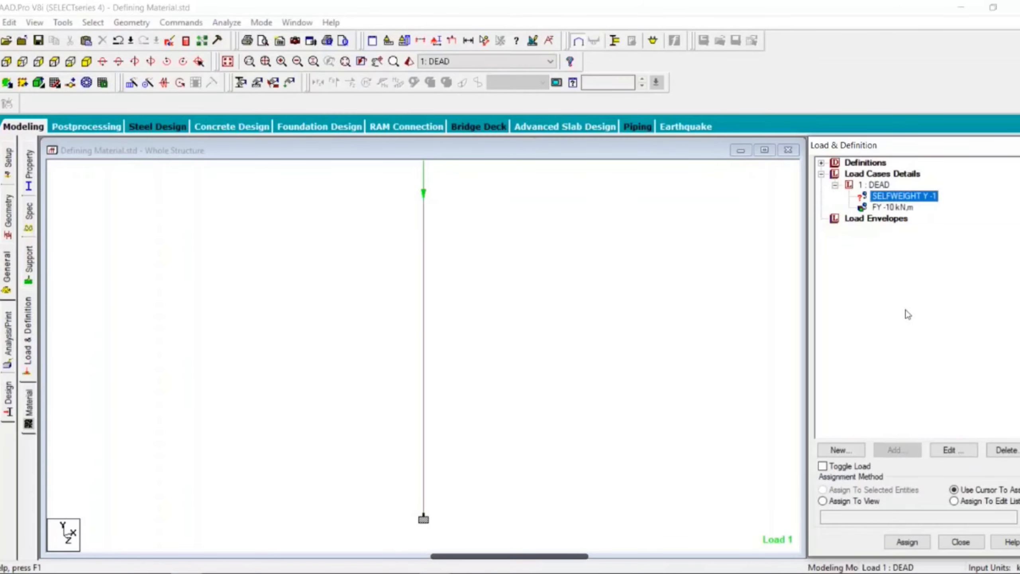
{"action": "left_click", "coordinate": [852, 501]}
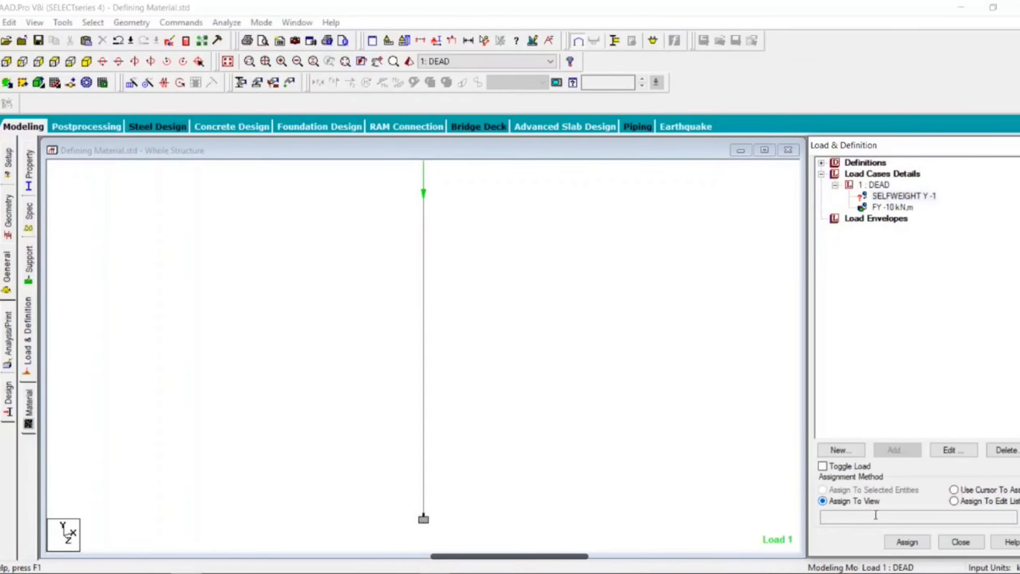
{"action": "left_click", "coordinate": [907, 541]}
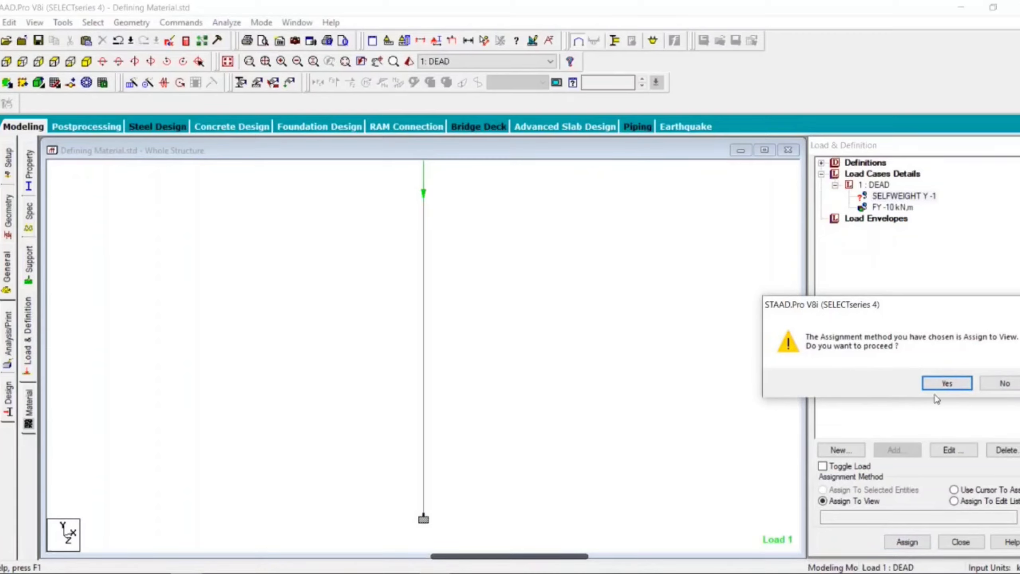
{"action": "left_click", "coordinate": [946, 385]}
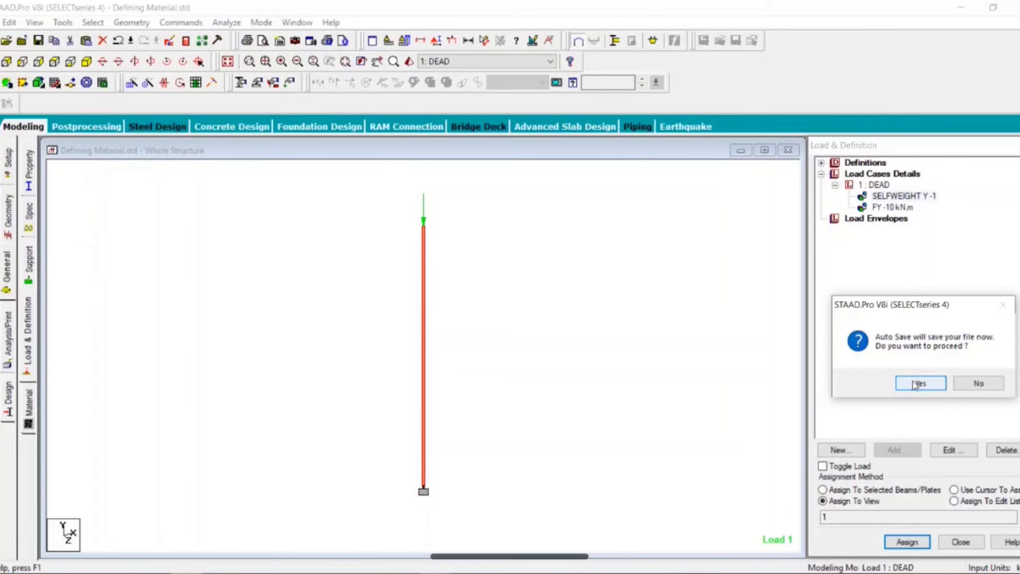
{"action": "left_click", "coordinate": [914, 385]}
Step: Run the STAAD analysis on the timber column model
{"action": "left_click", "coordinate": [421, 310]}
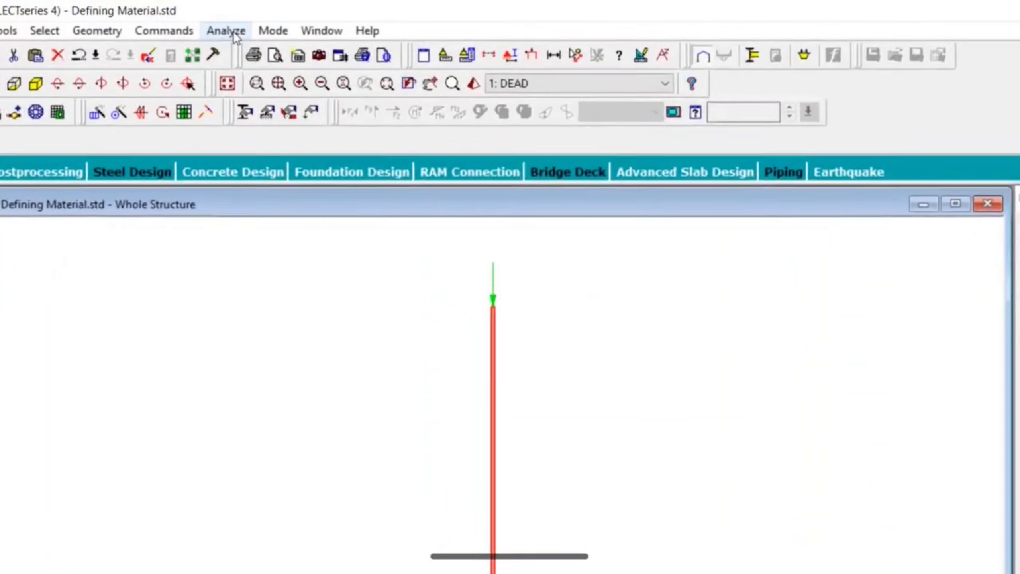
{"action": "left_click", "coordinate": [225, 31]}
{"action": "left_click", "coordinate": [241, 50]}
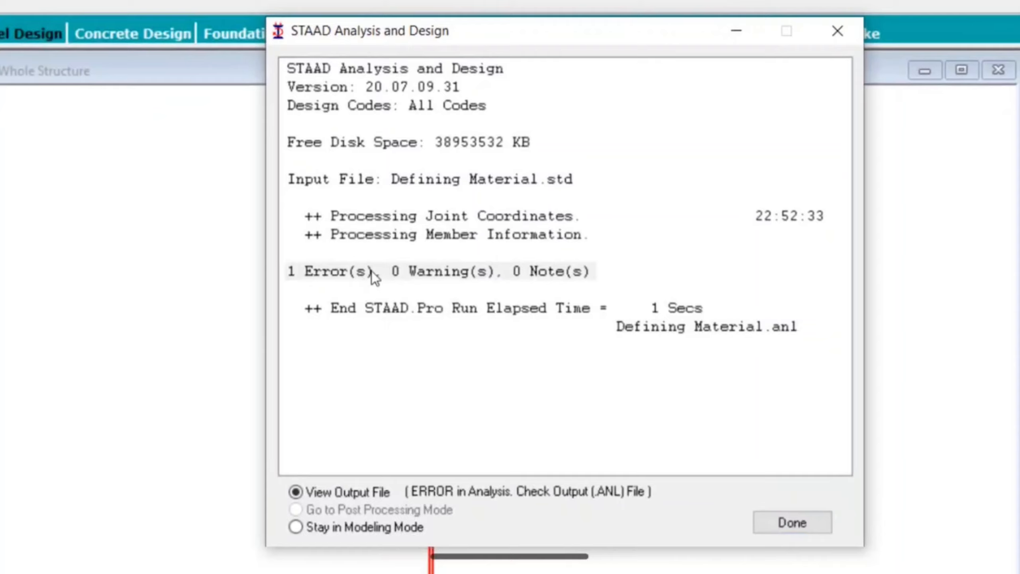
{"action": "left_click", "coordinate": [367, 271]}
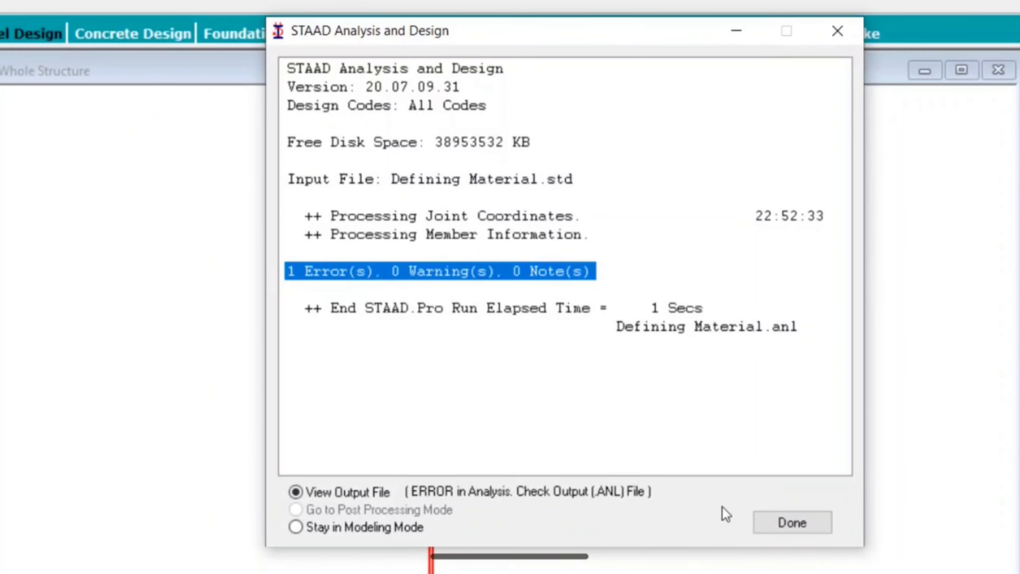
Step: Open the analysis output file, go to the listed error in the report, and close the output viewer
{"action": "left_click", "coordinate": [793, 526]}
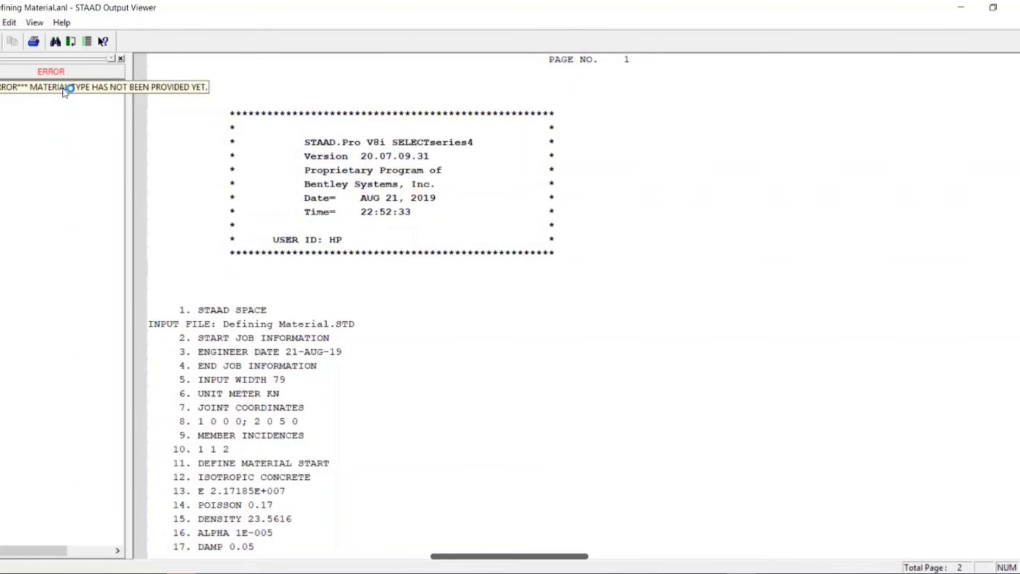
{"action": "left_click", "coordinate": [65, 92]}
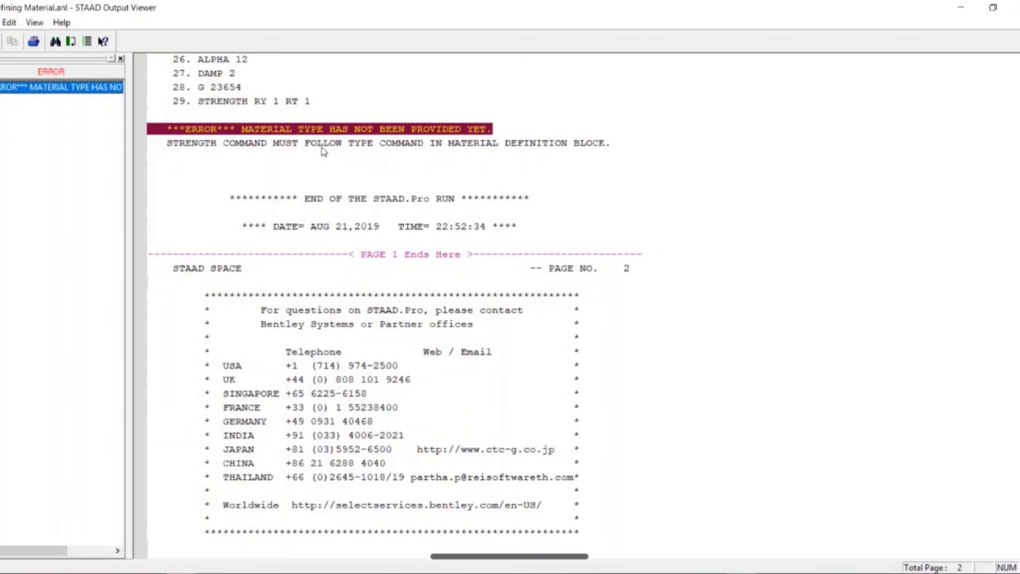
{"action": "left_click", "coordinate": [1013, 10]}
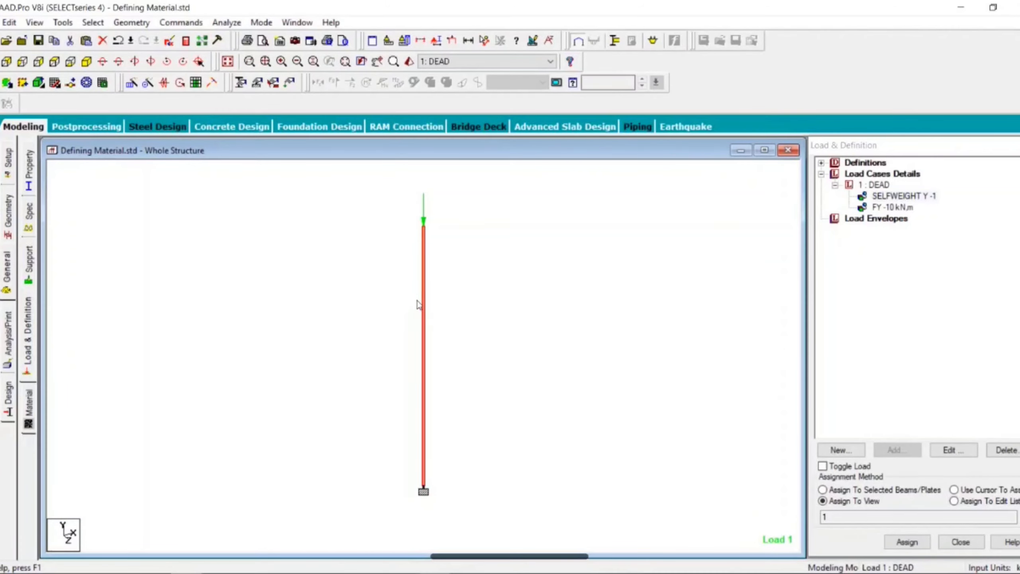
Step: Review the isotropic properties of the RDOA_N2_8X10_PO material, close them without changes, and deselect the column
{"action": "left_click", "coordinate": [29, 418]}
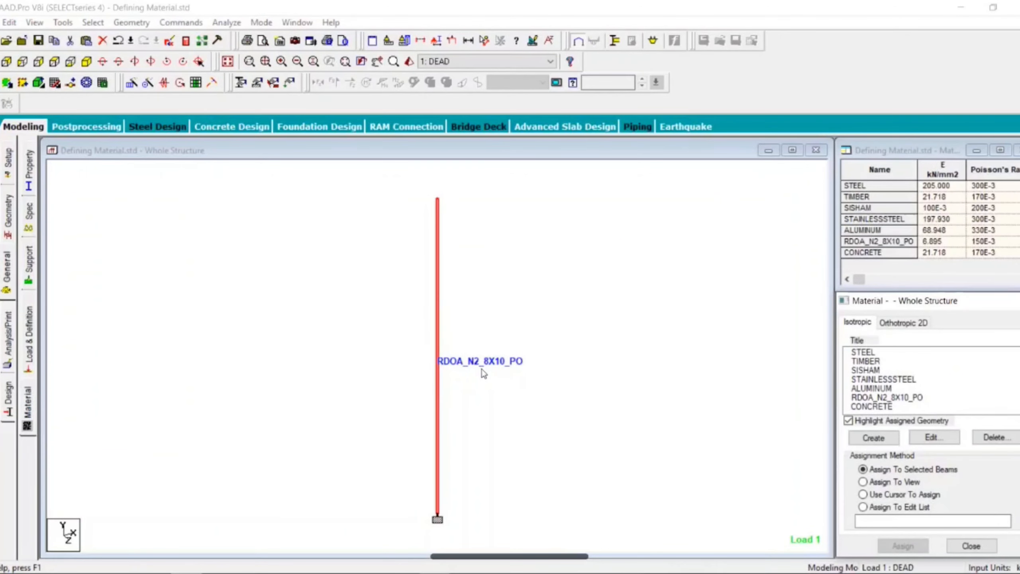
{"action": "left_click", "coordinate": [908, 398]}
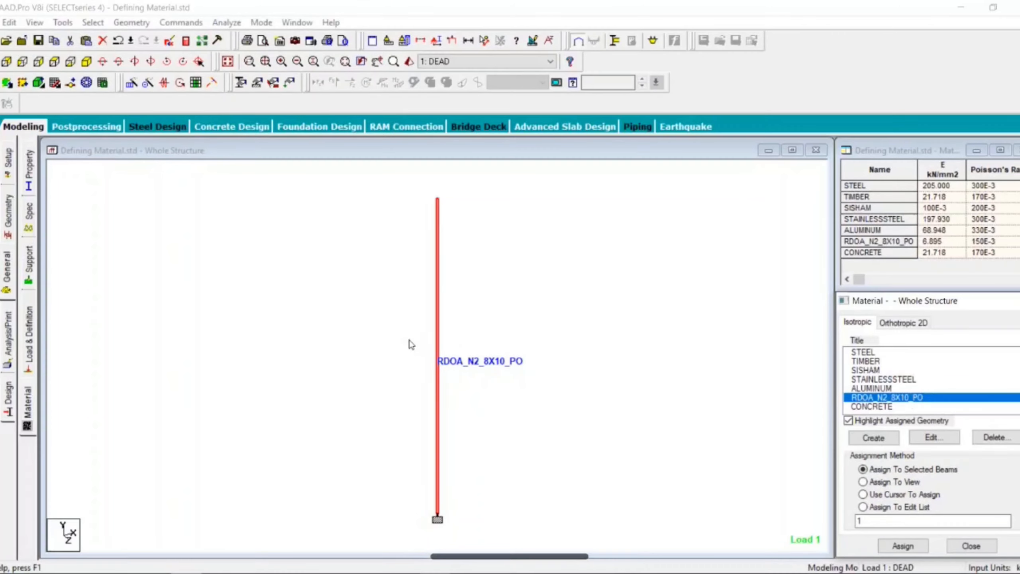
{"action": "left_click", "coordinate": [939, 438]}
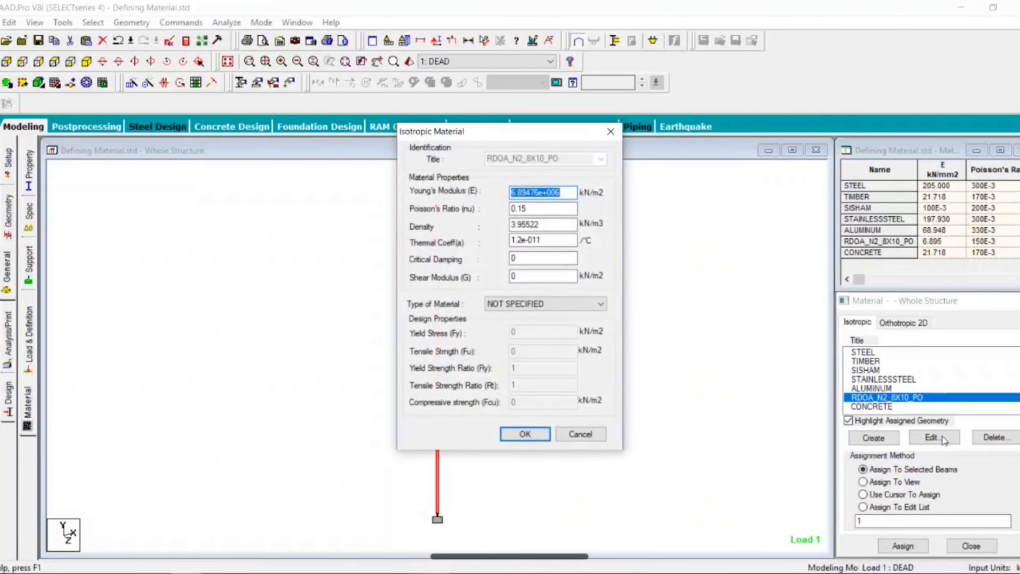
{"action": "left_click", "coordinate": [524, 434]}
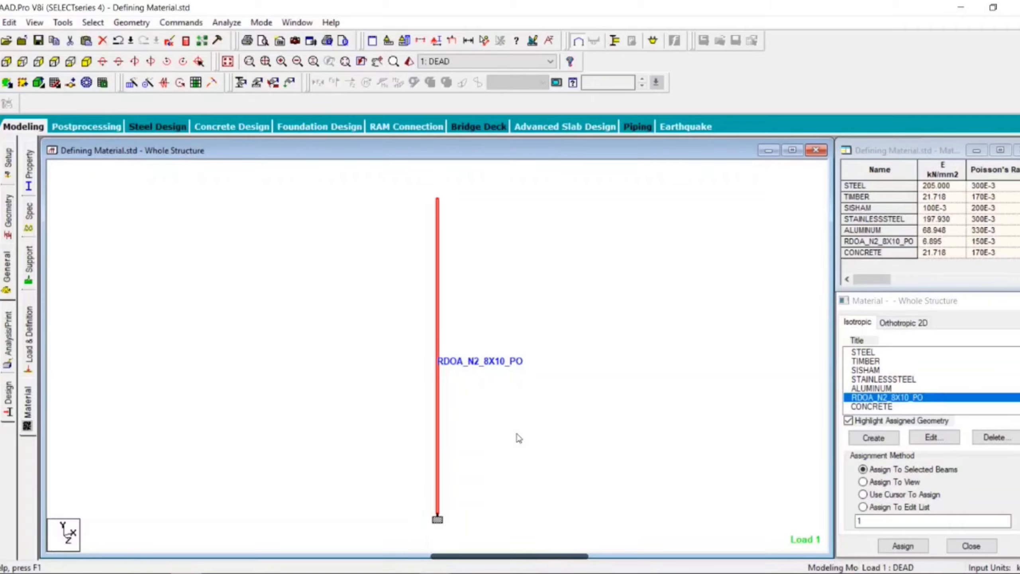
{"action": "left_click", "coordinate": [519, 437]}
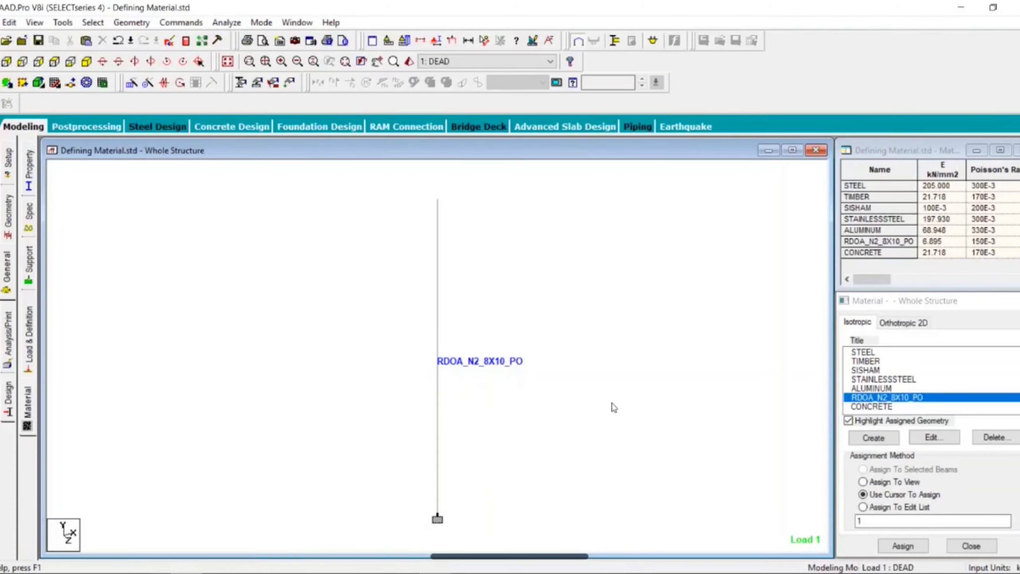